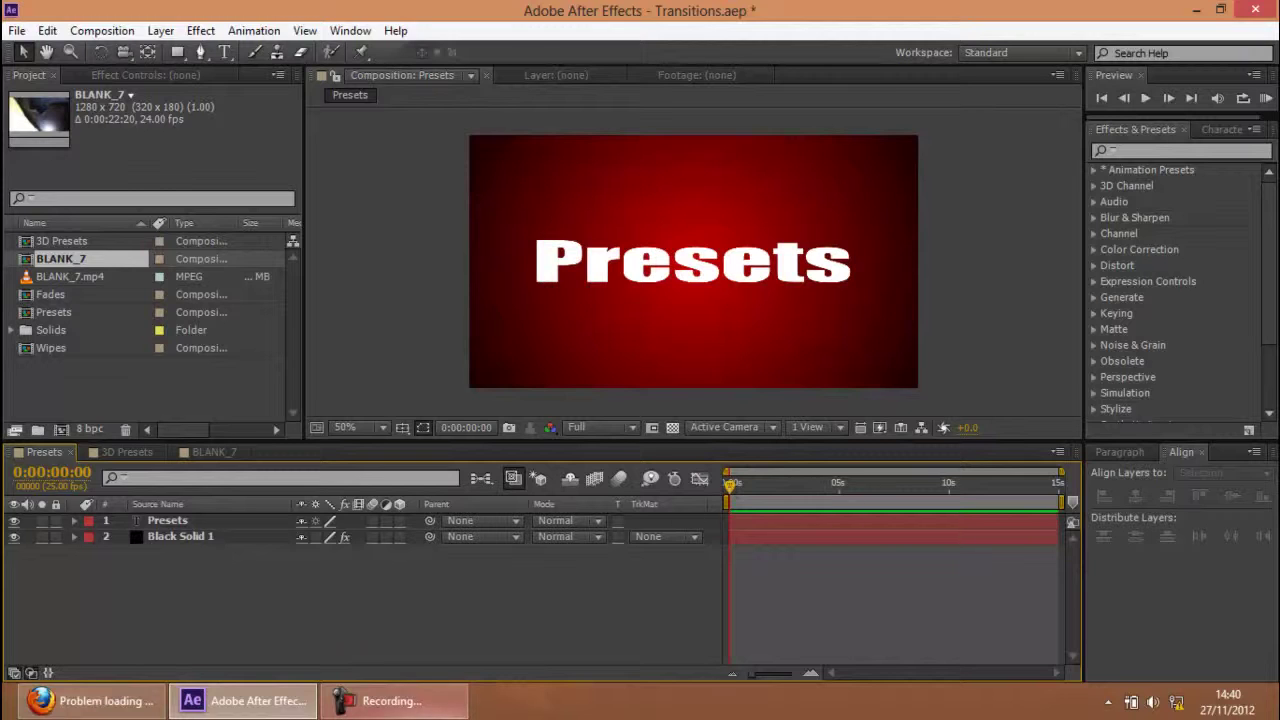
left_click(412, 708)
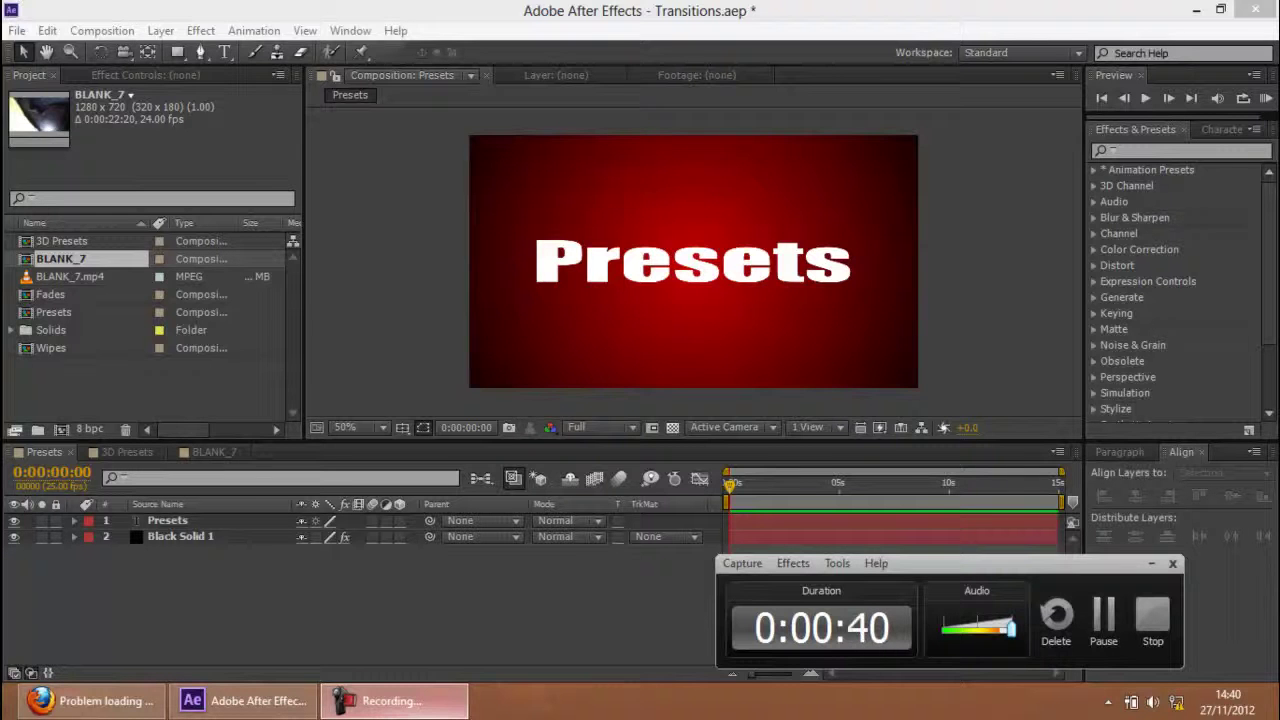
left_click(421, 701)
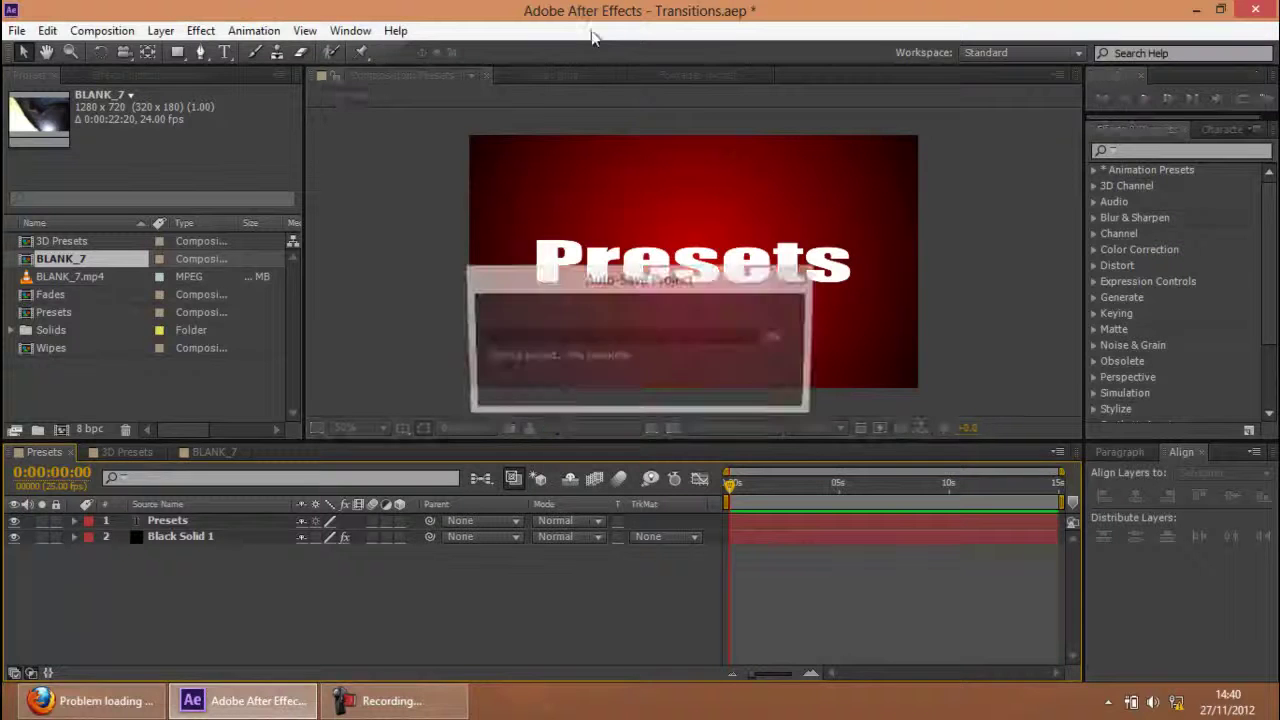
- Expand the Animation Presets category in Effects & Presets, look through its folders and collapse it again
left_click(1136, 131)
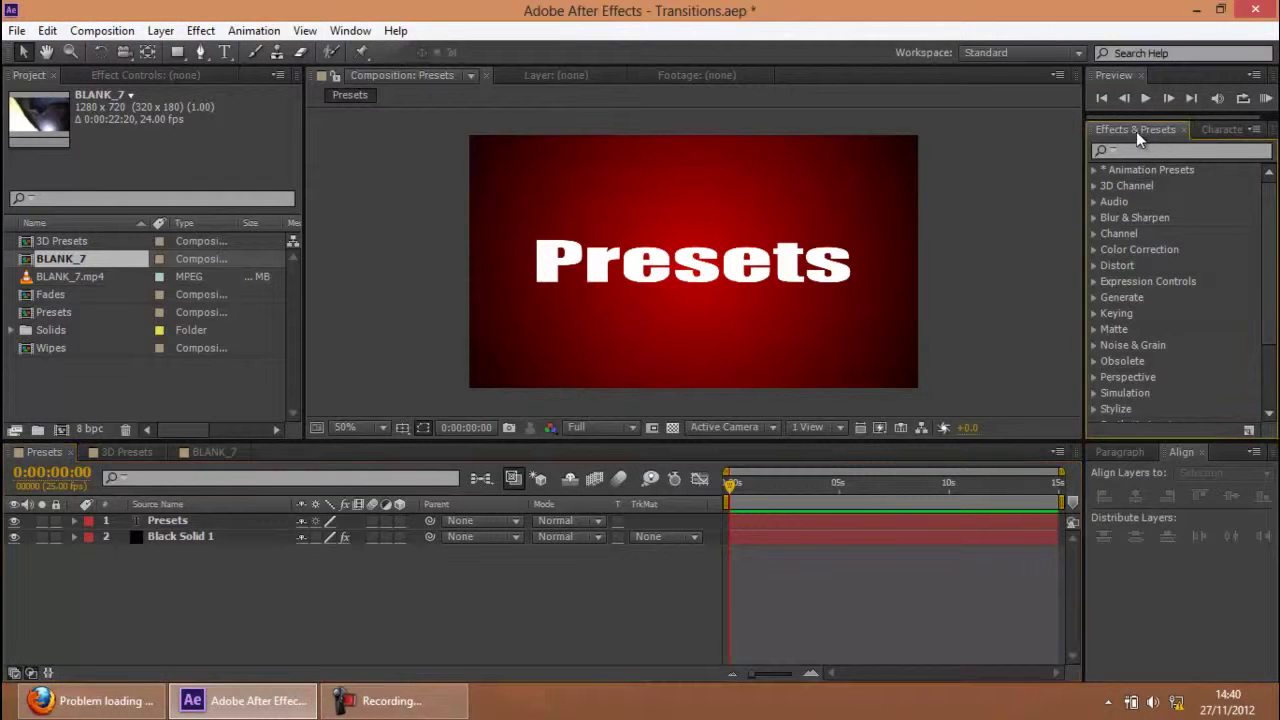
left_click(1095, 170)
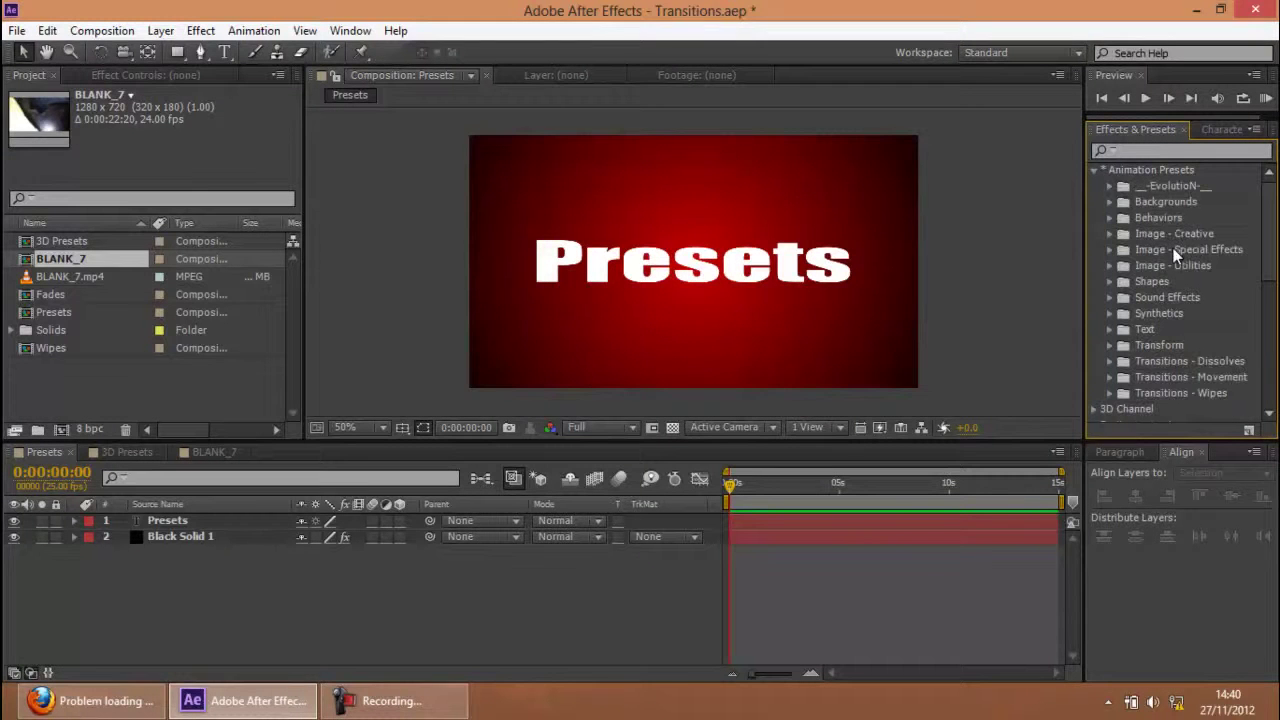
scroll(1153, 370, "down", 1)
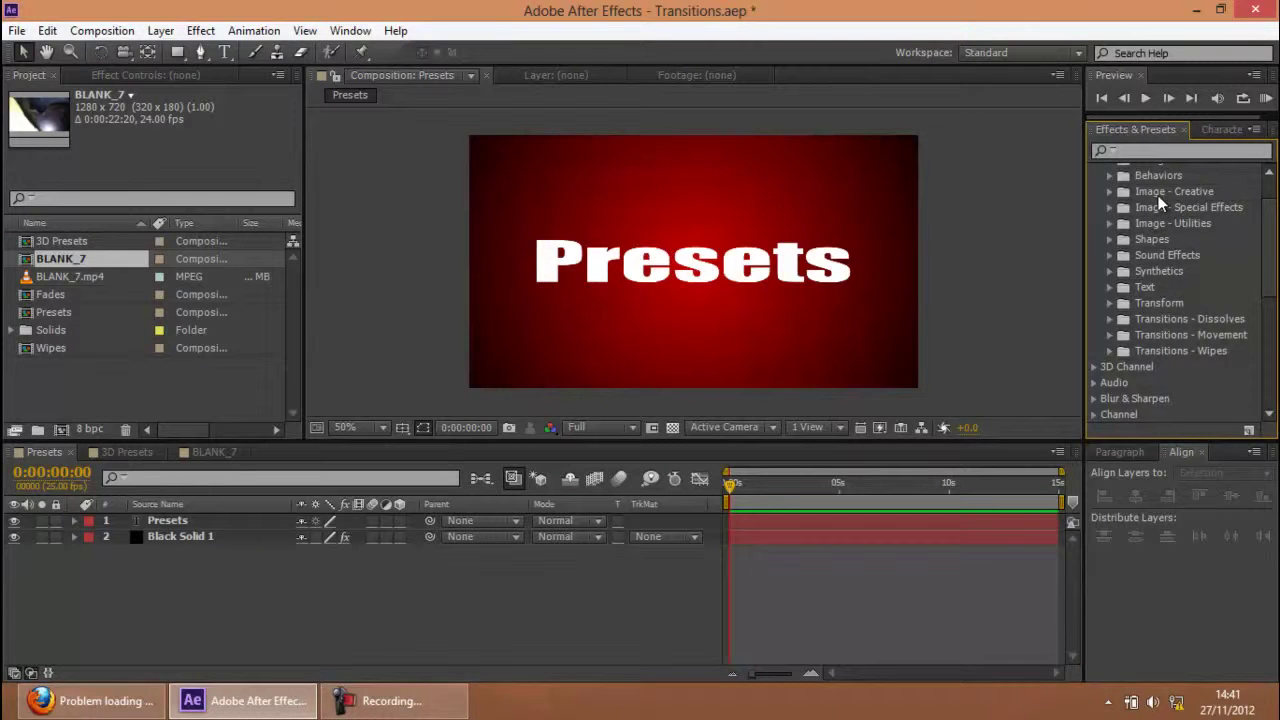
scroll(1176, 233, "up", 1)
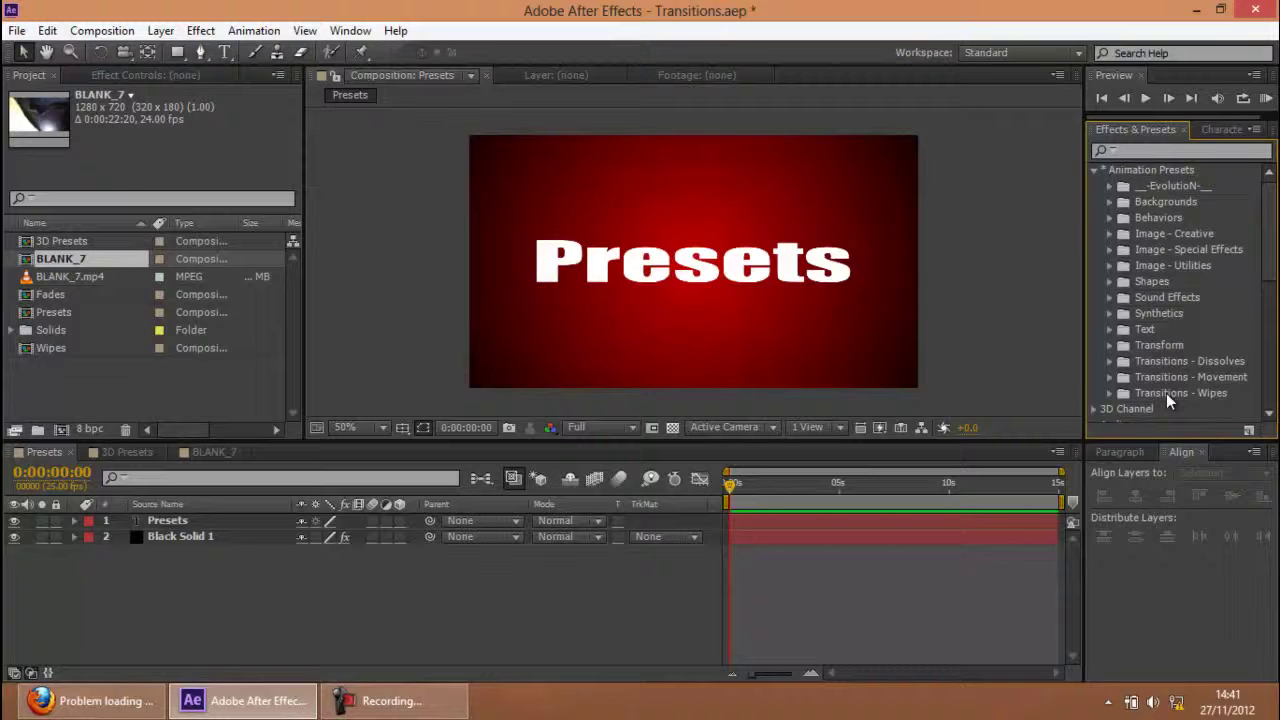
left_click(1093, 170)
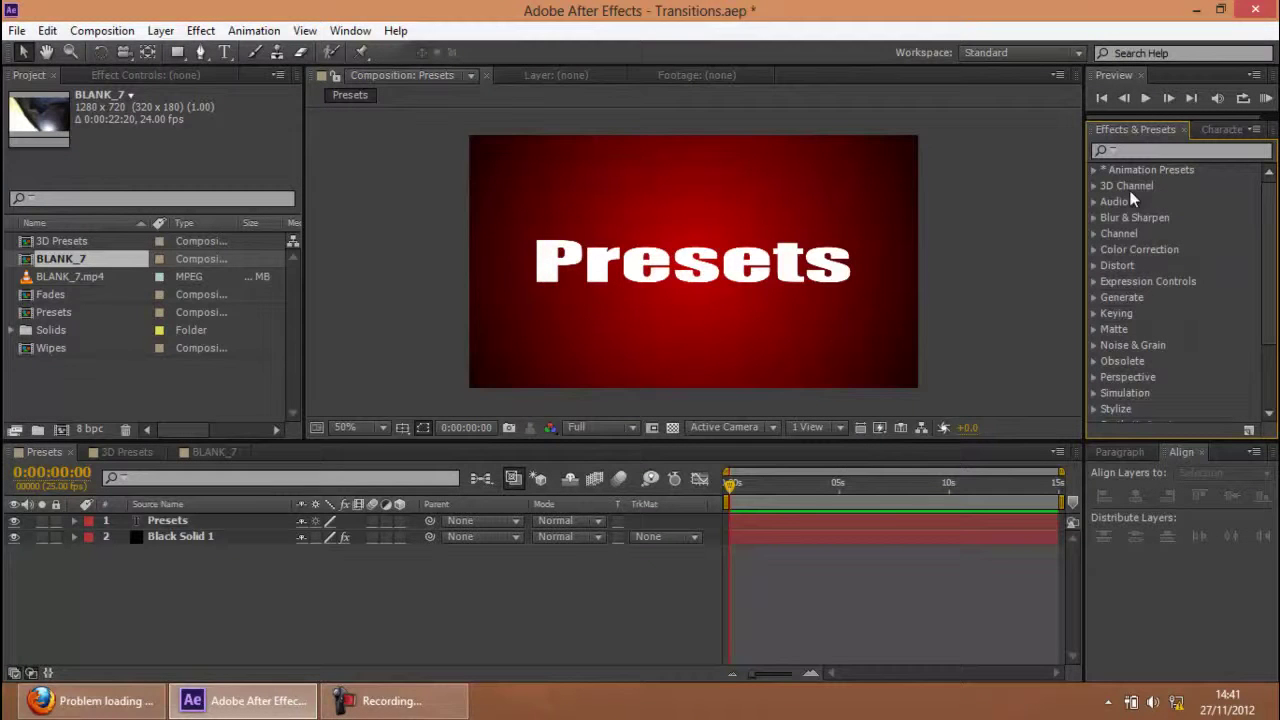
left_click(443, 705)
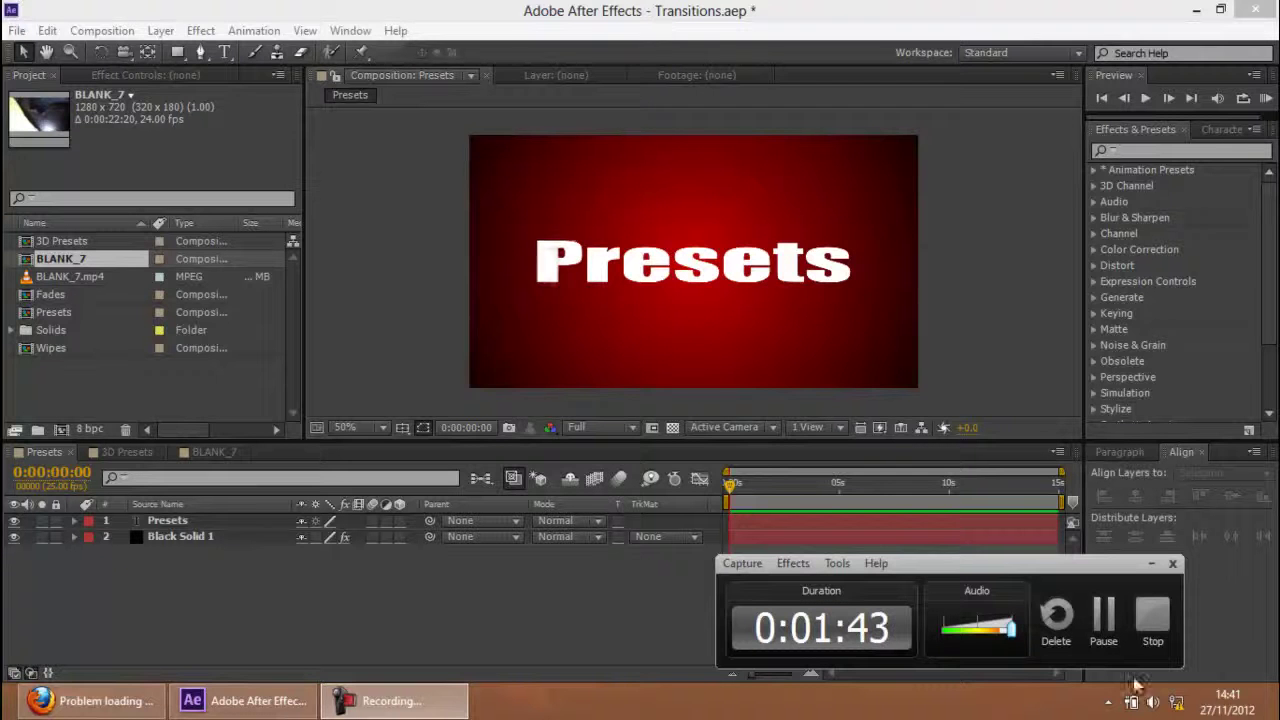
left_click_drag(1094, 564, 1148, 569)
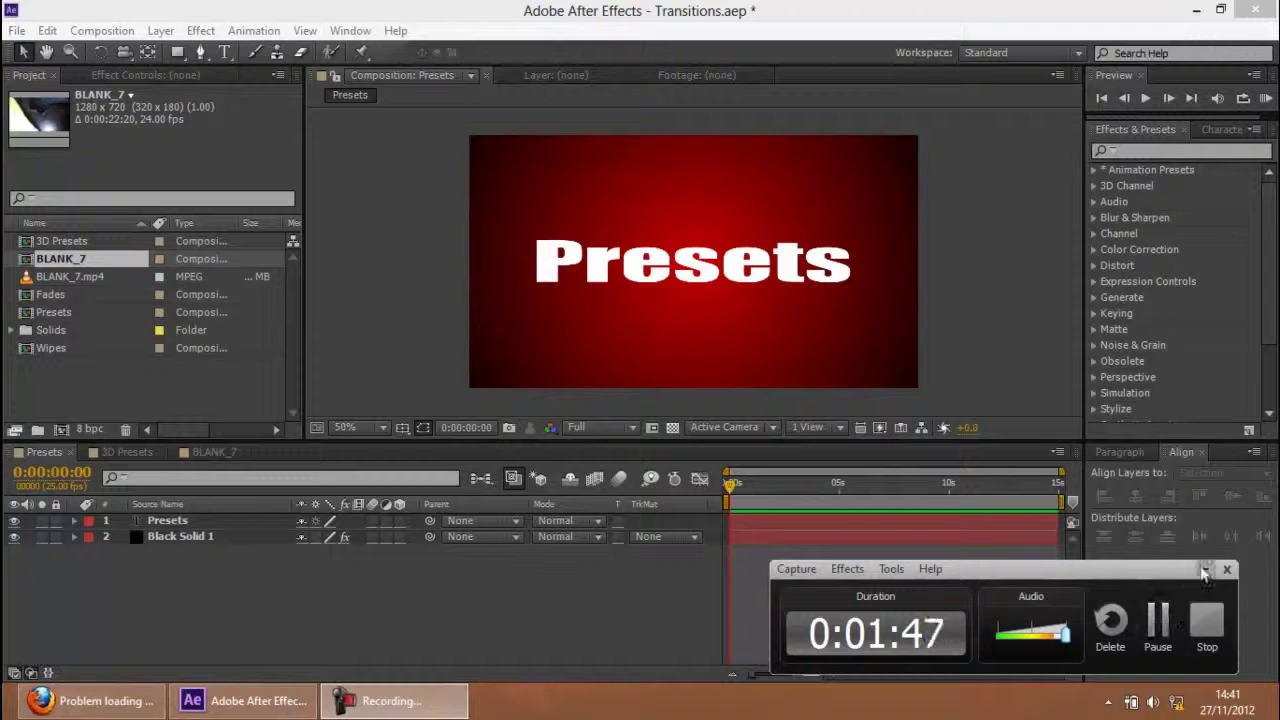
- Browse the animation presets in Adobe Bridge and select the Backgrounds folder
left_click(1176, 283)
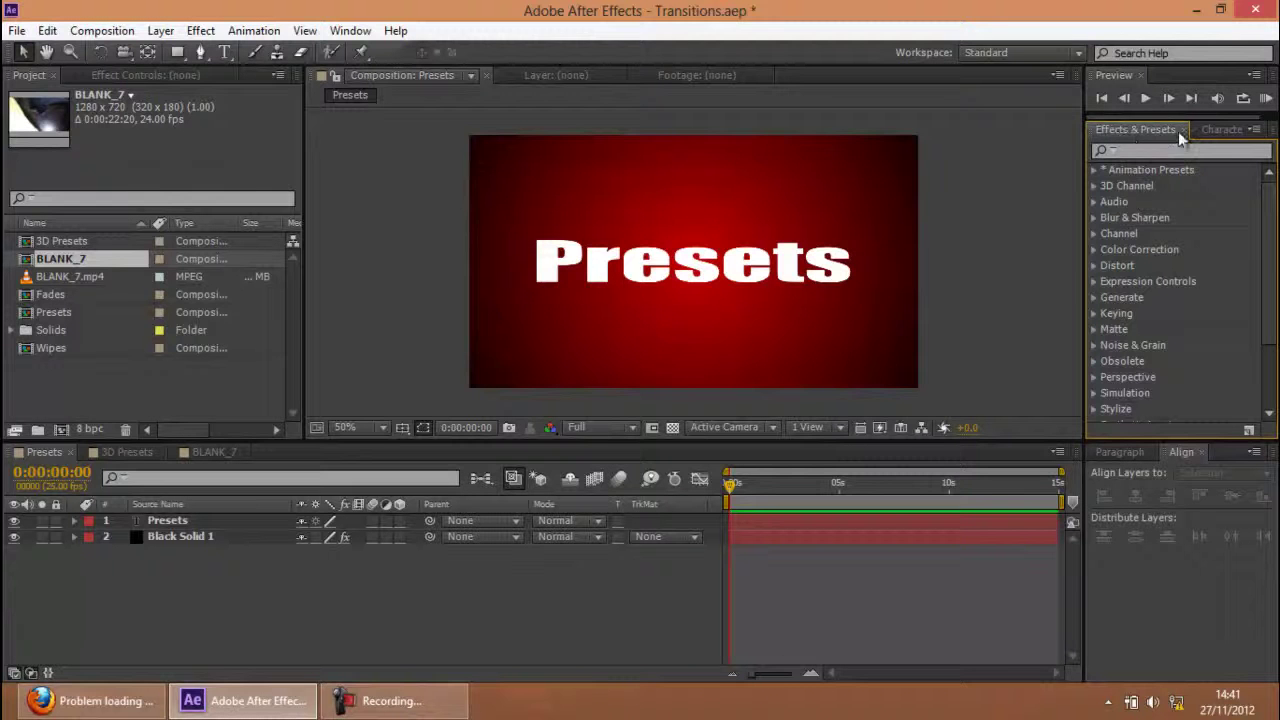
left_click(1256, 131)
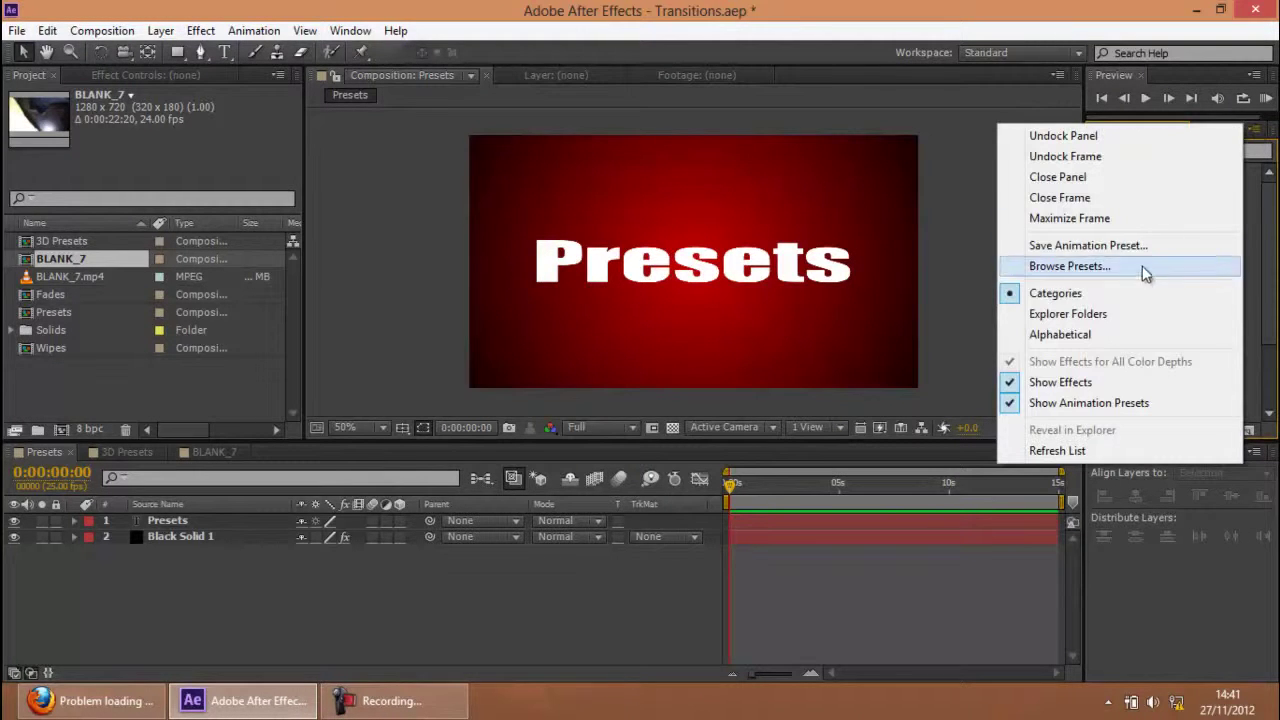
left_click(1072, 267)
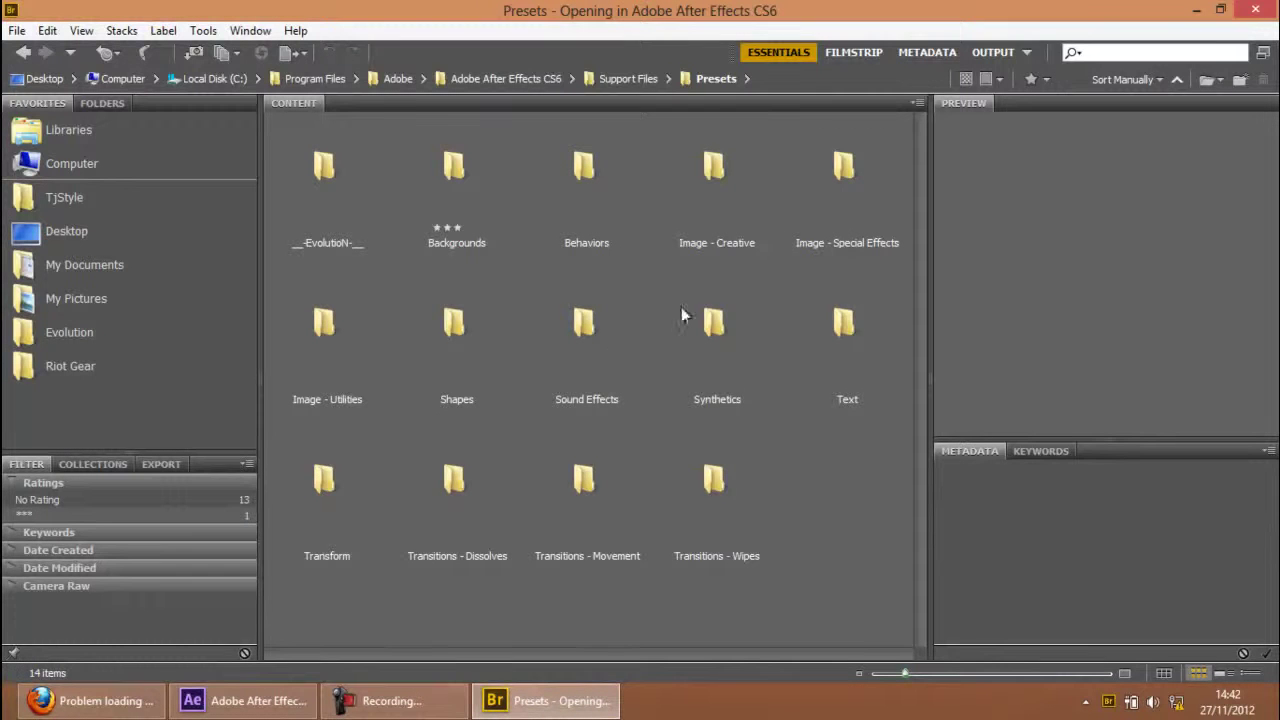
left_click(447, 226)
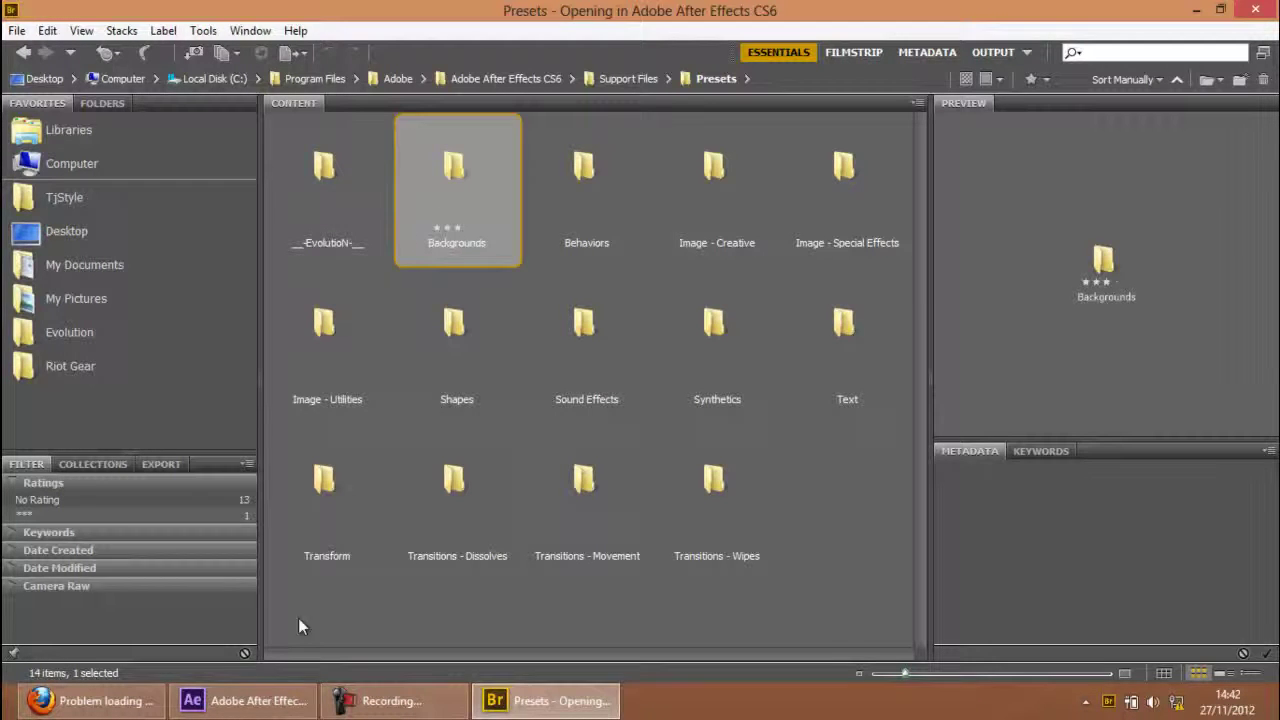
- Expand Animation Presets in After Effects and compare its folders with the Presets folder in Bridge, clearing the folder selection there
left_click(245, 700)
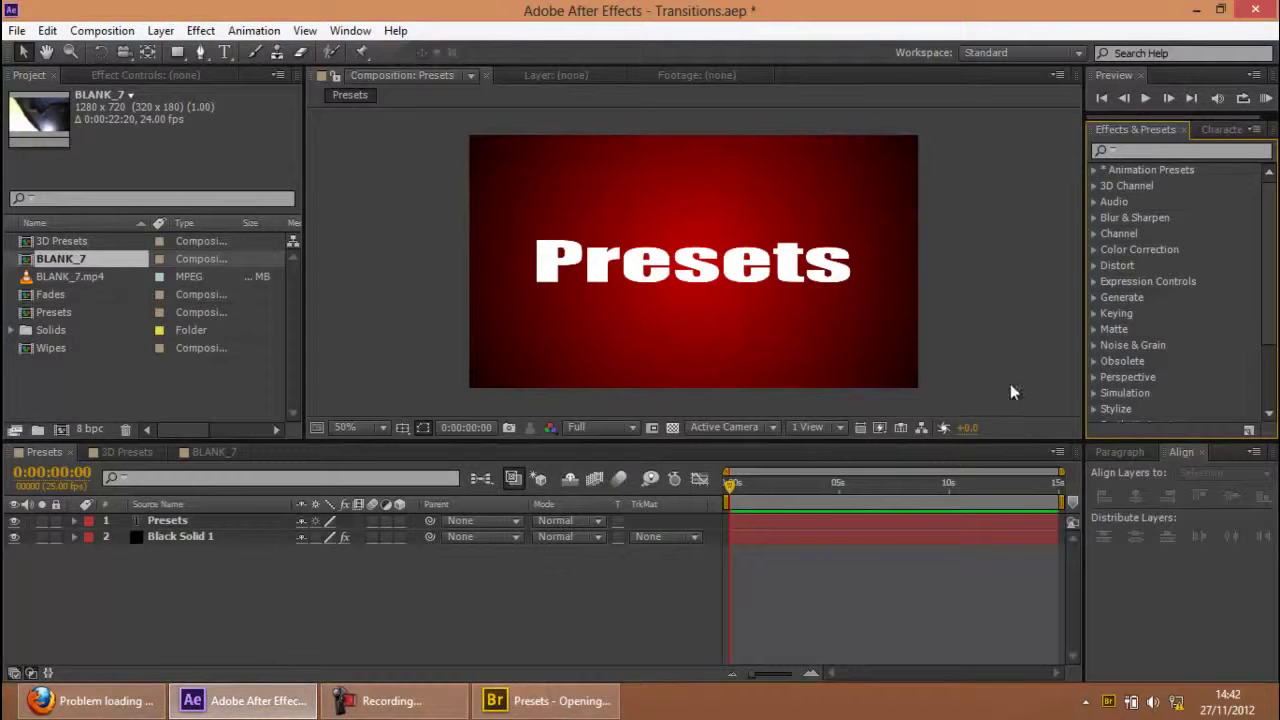
left_click_drag(420, 705, 503, 708)
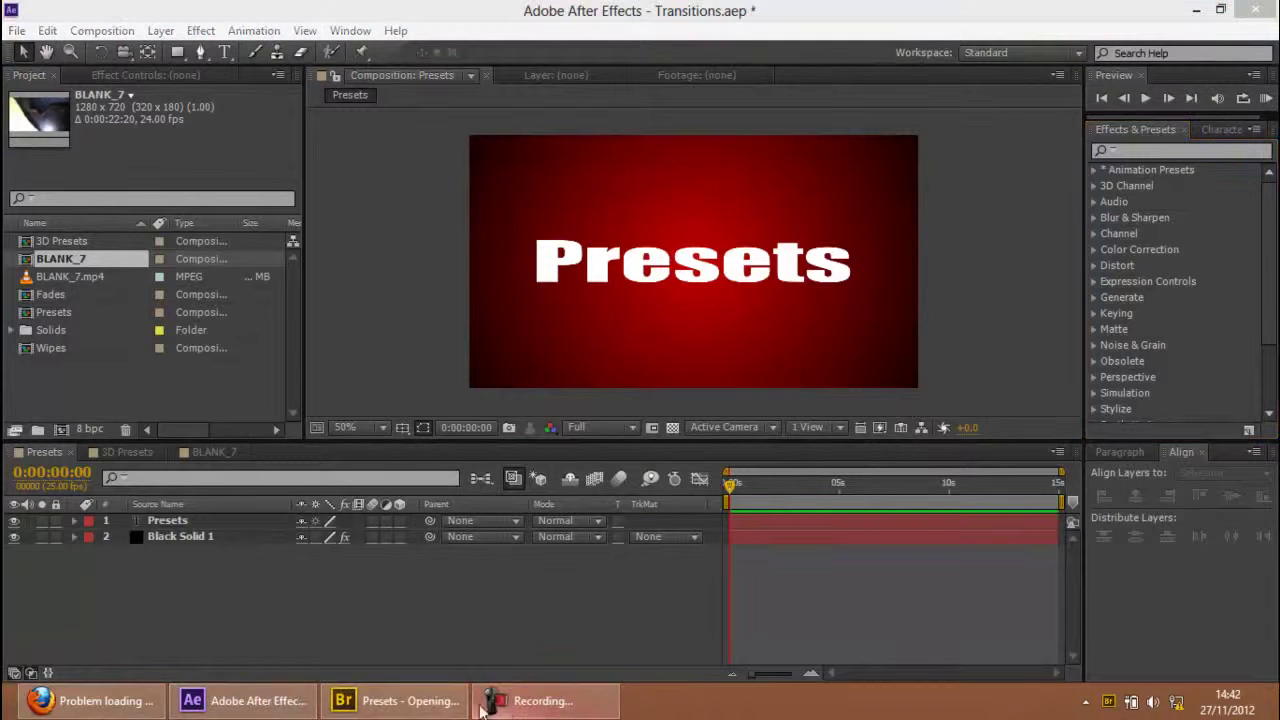
left_click(395, 704)
left_click(358, 710)
left_click(1097, 169)
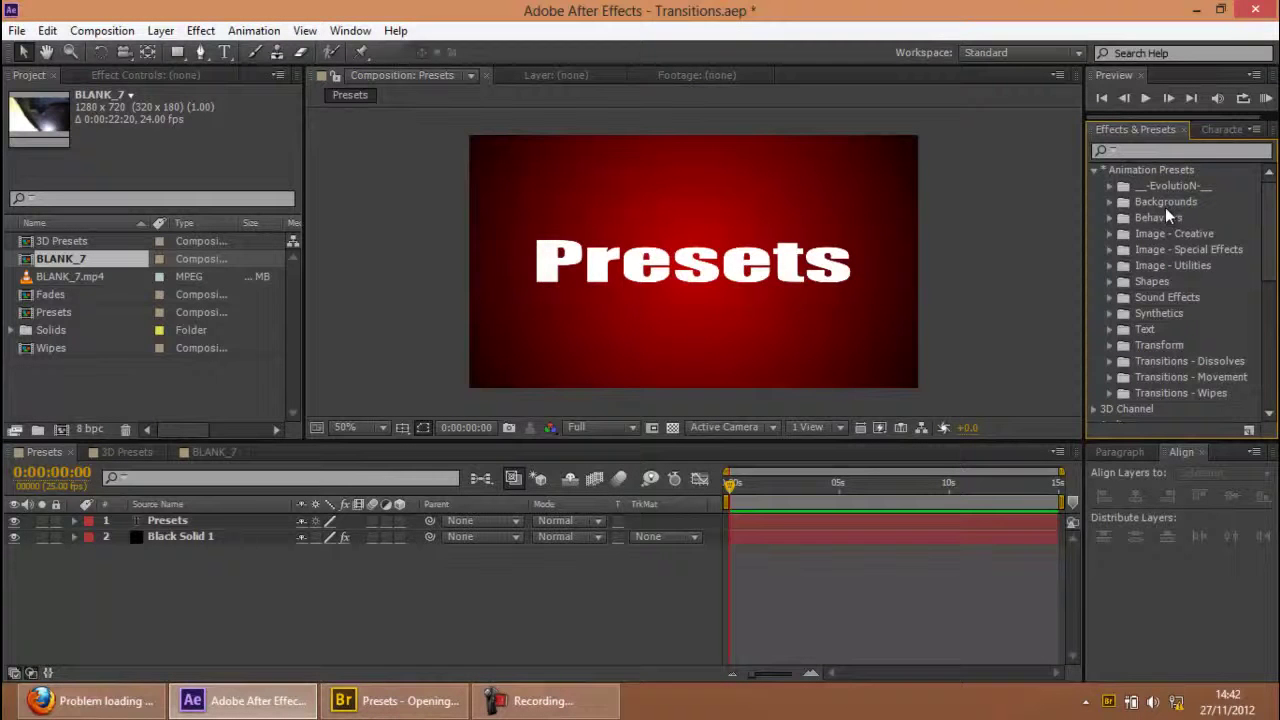
left_click(410, 700)
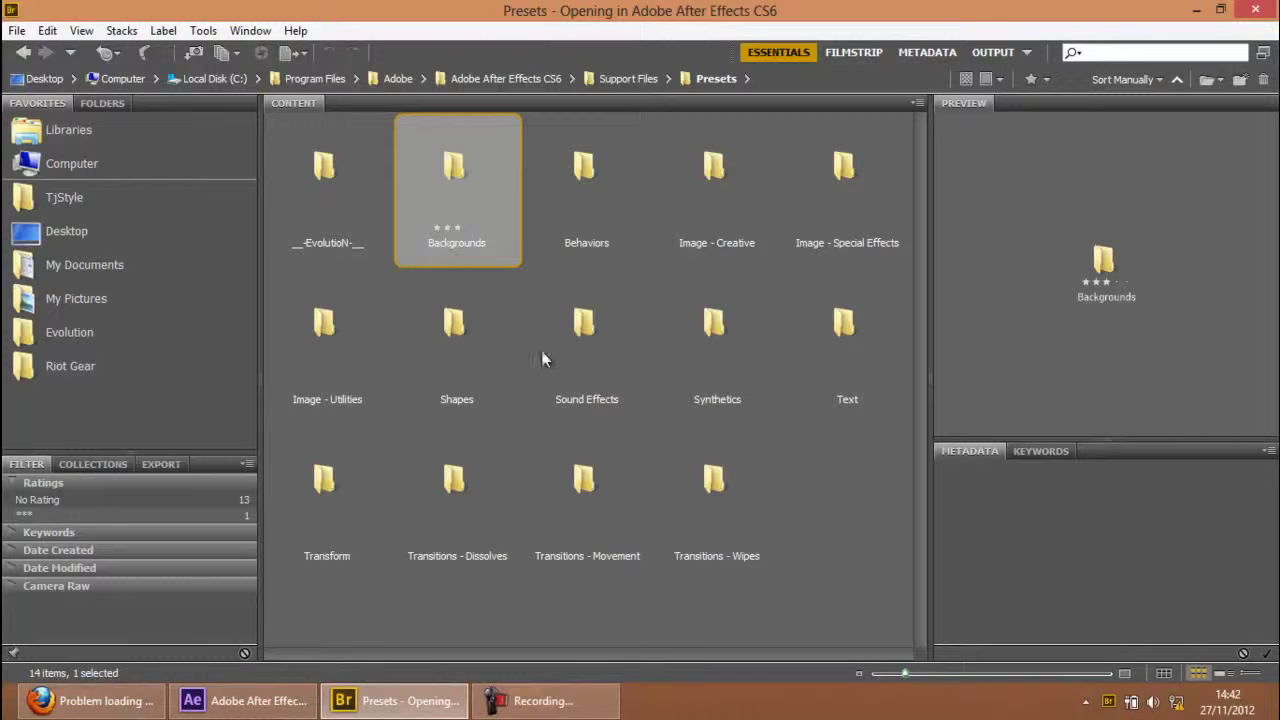
left_click(848, 505)
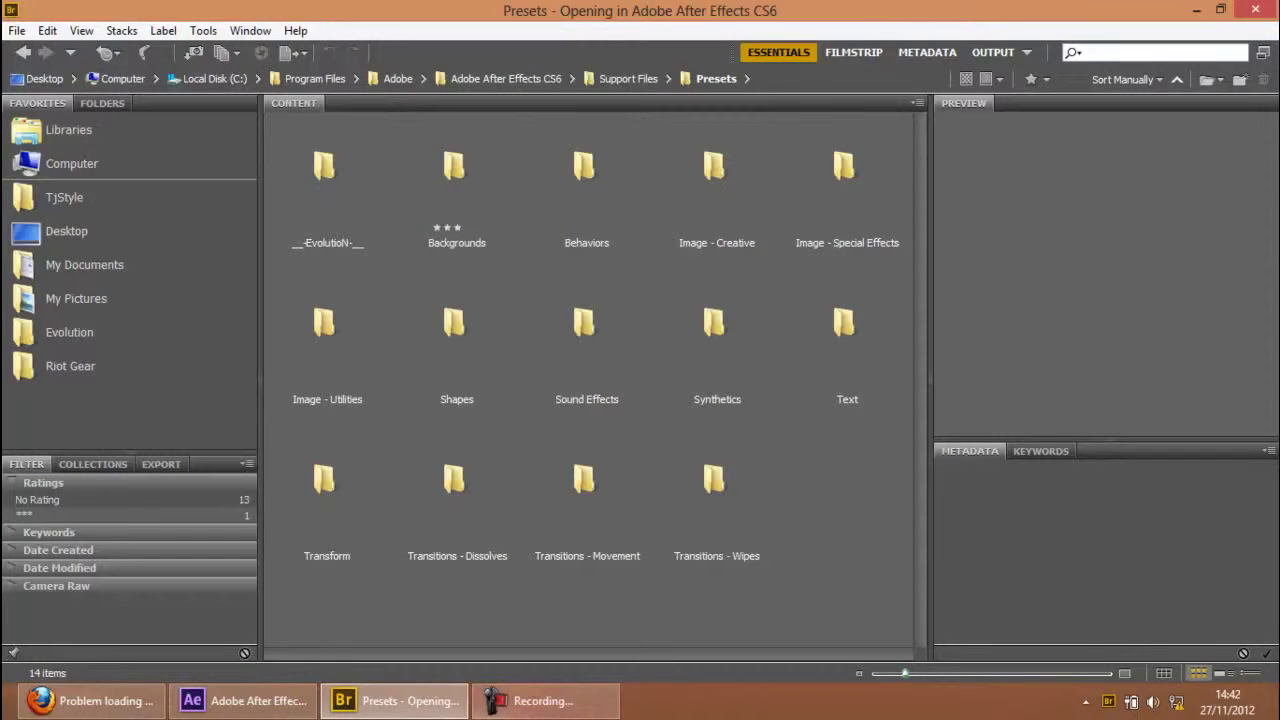
- Switch to After Effects and select the Presets text layer in the Presets composition
left_click(508, 704)
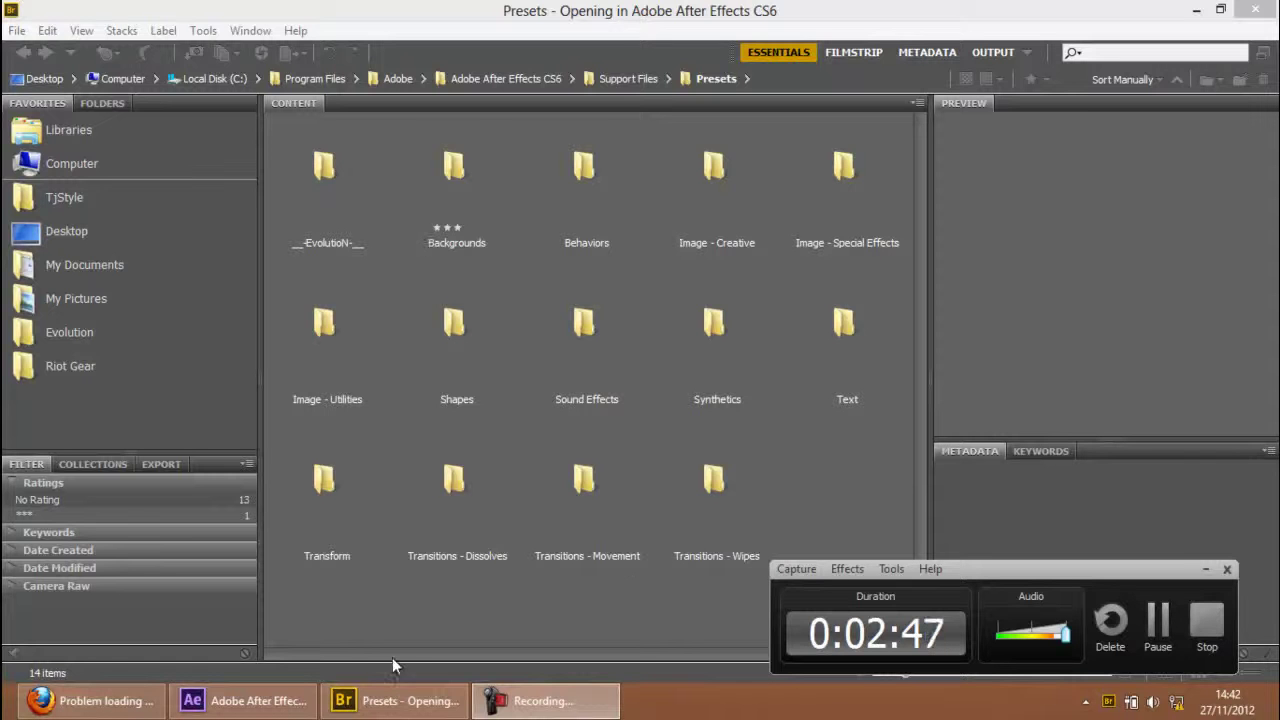
left_click(283, 700)
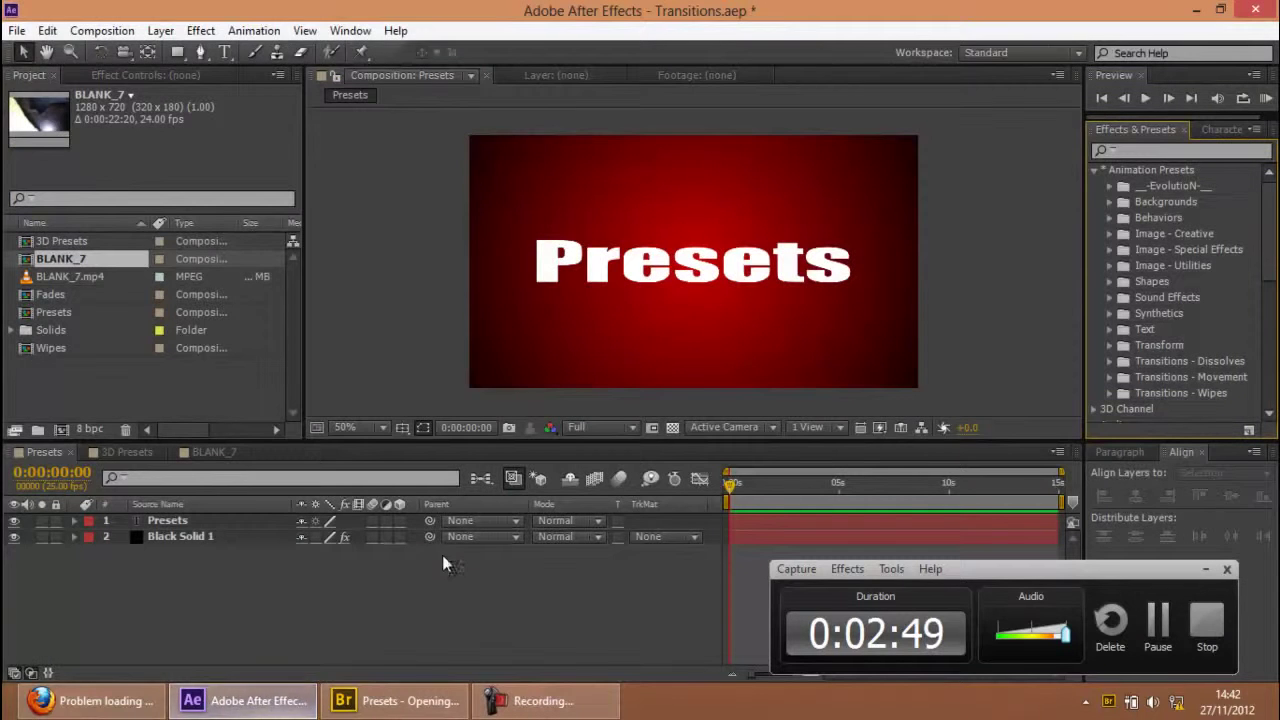
left_click(205, 524)
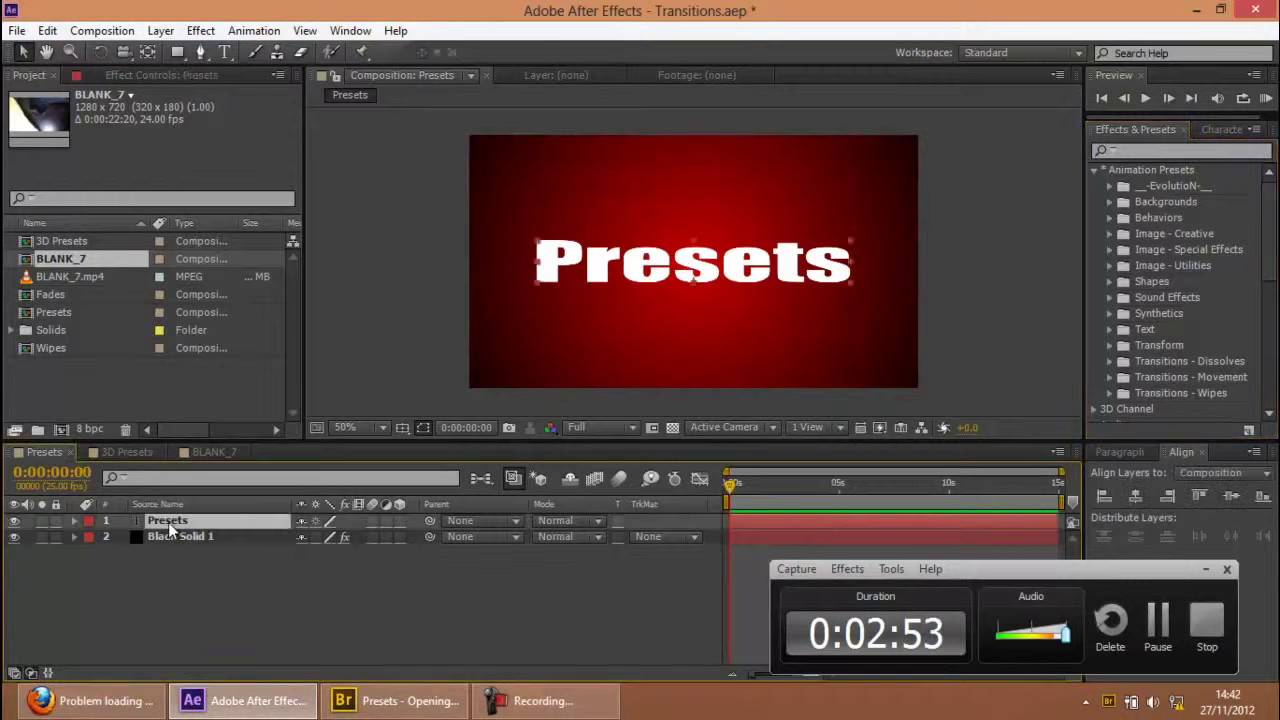
- Switch to Adobe Bridge, open the Text presets folder and look through its subfolders
left_click(393, 700)
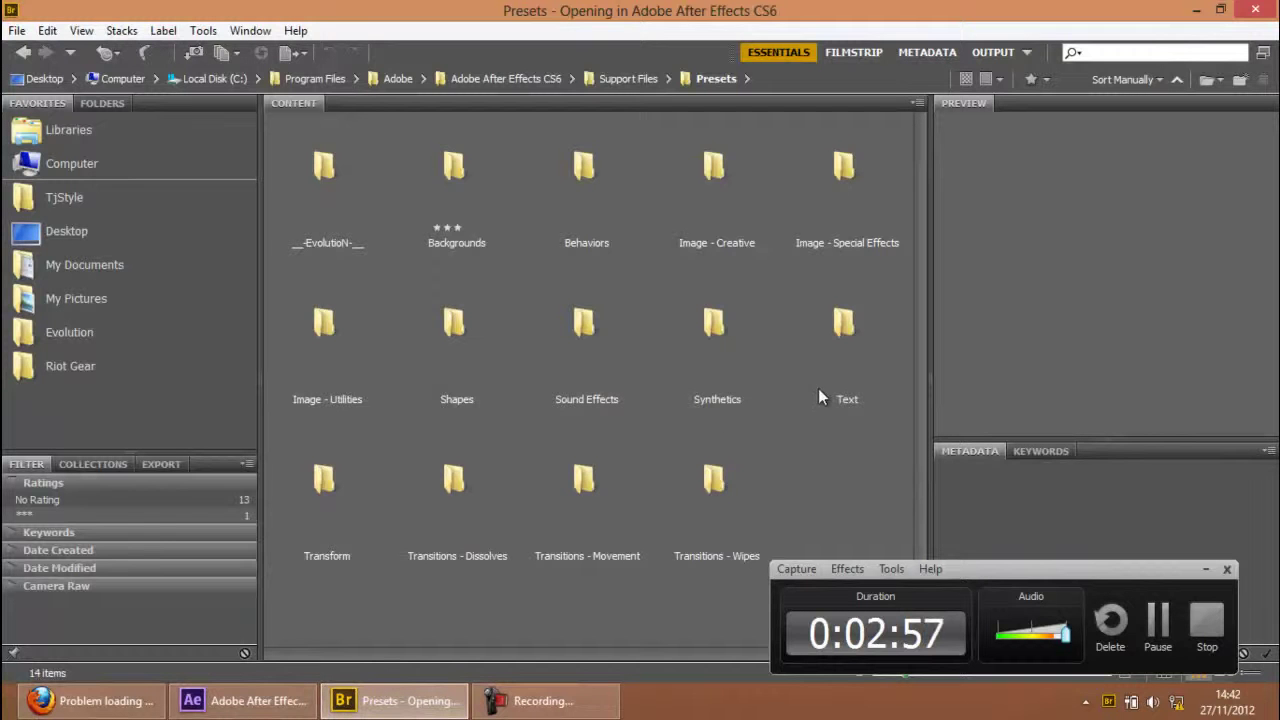
left_click(840, 336)
double_click(842, 334)
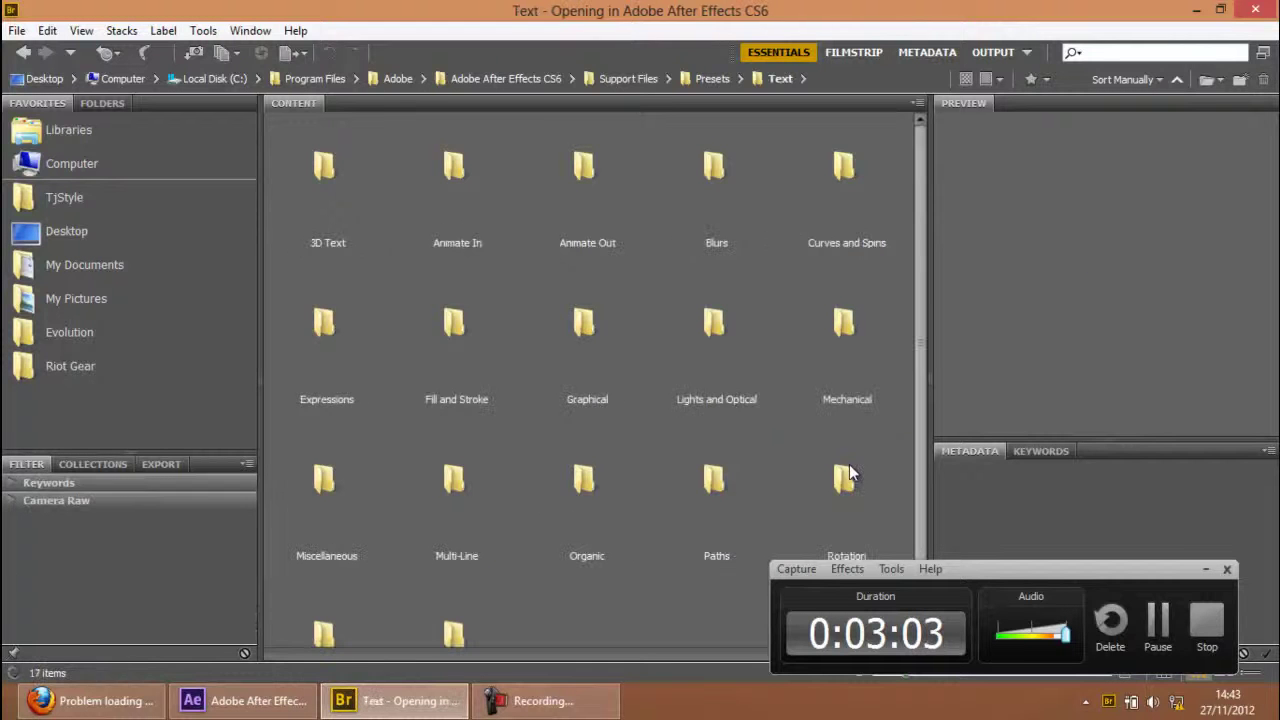
scroll(667, 460, "down", 2)
scroll(631, 446, "up", 2)
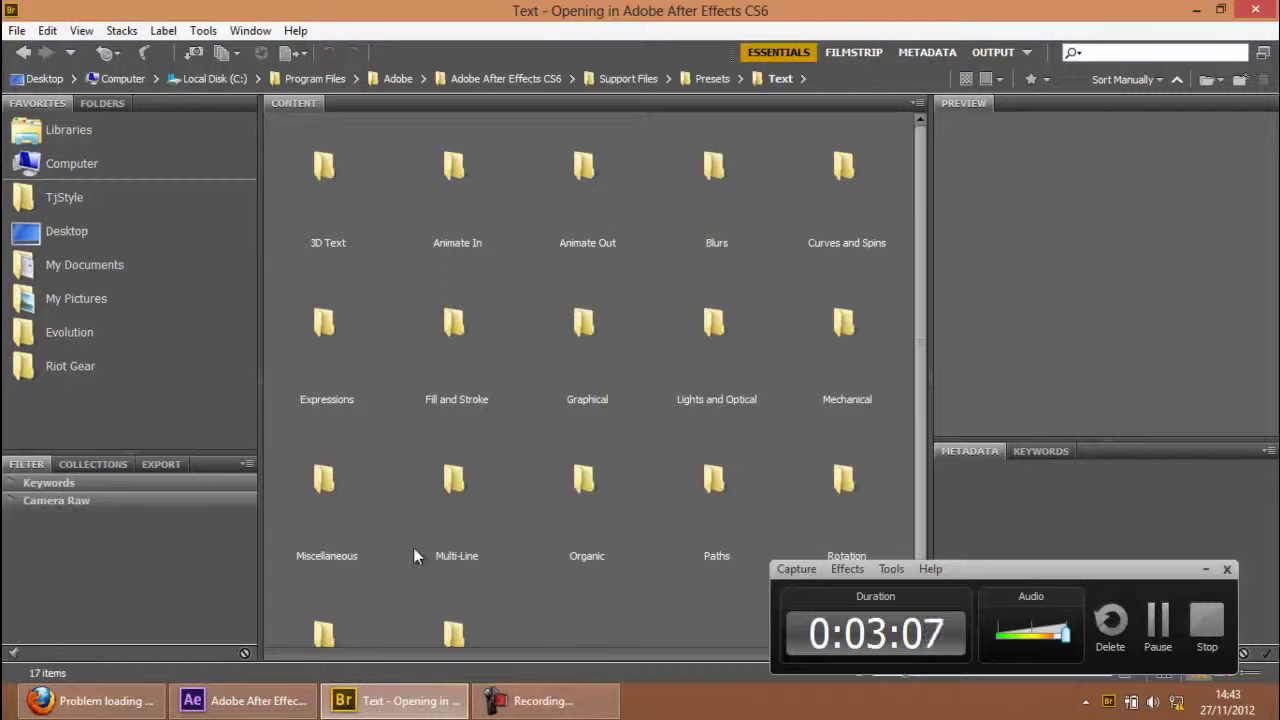
scroll(413, 547, "down", 2)
scroll(408, 530, "up", 1)
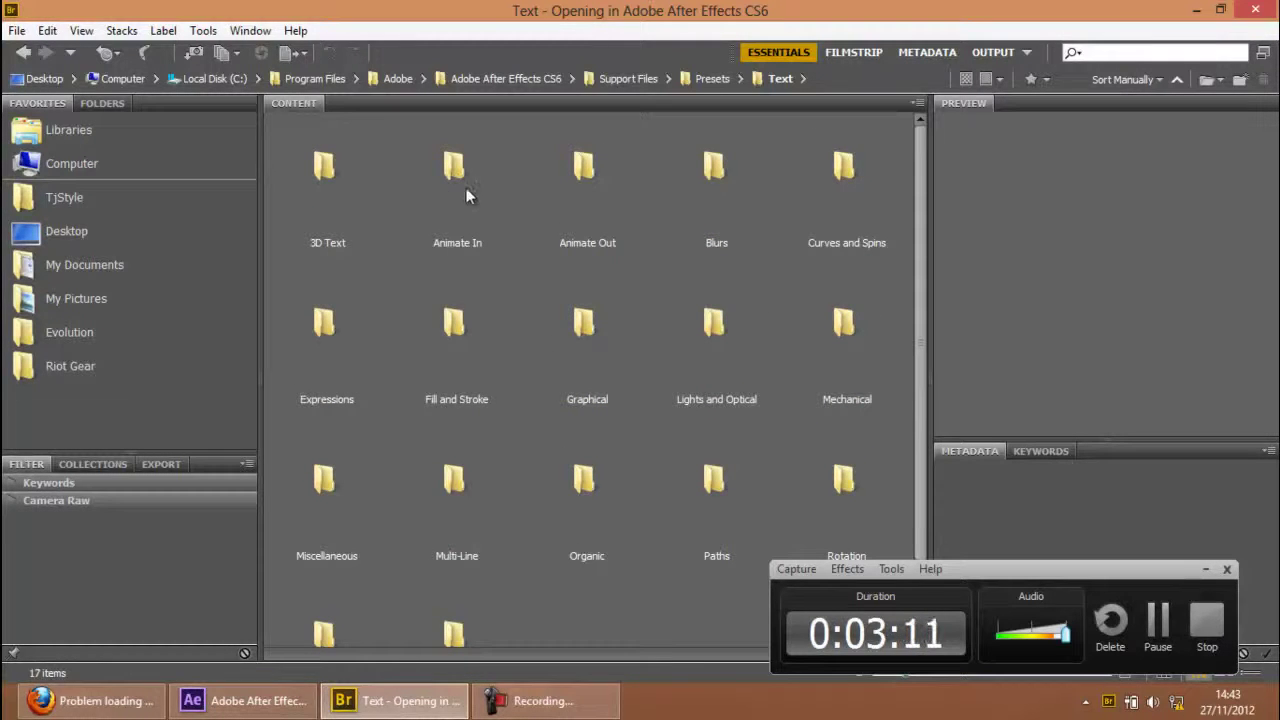
- Open the Animate In folder and look through its text preset thumbnails
double_click(436, 180)
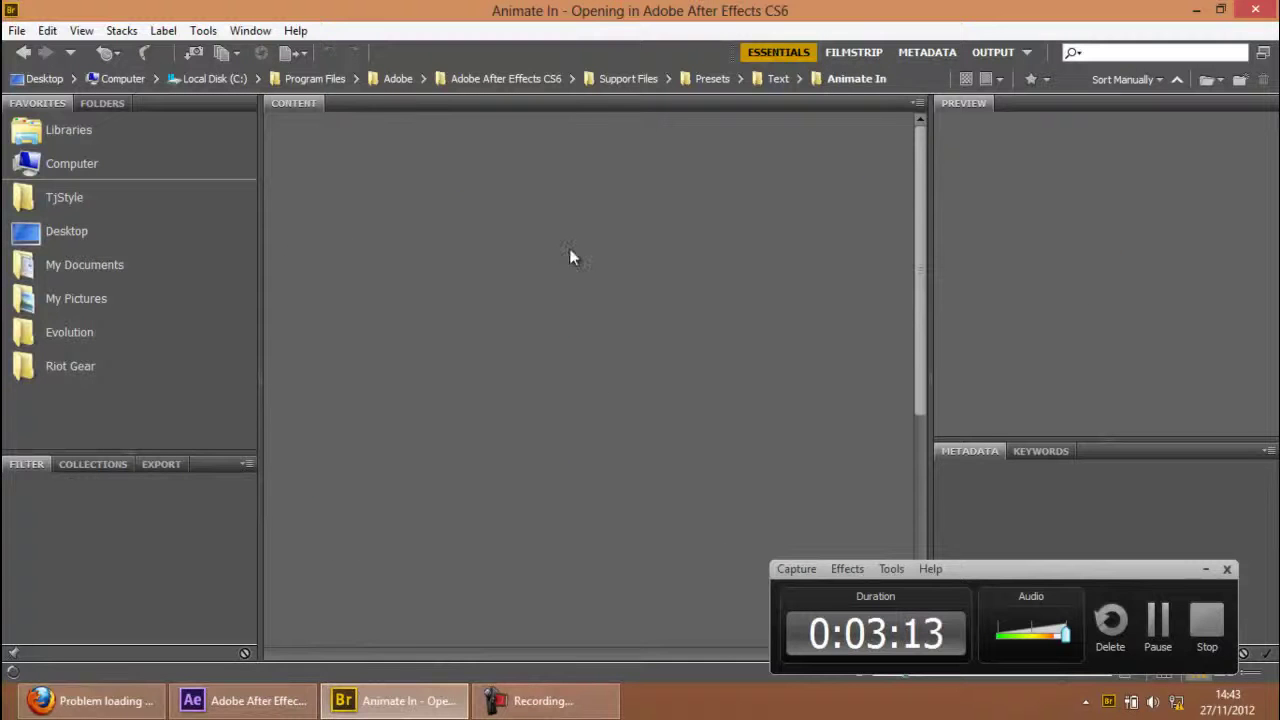
scroll(576, 283, "down", 1)
scroll(574, 285, "up", 2)
scroll(573, 290, "down", 2)
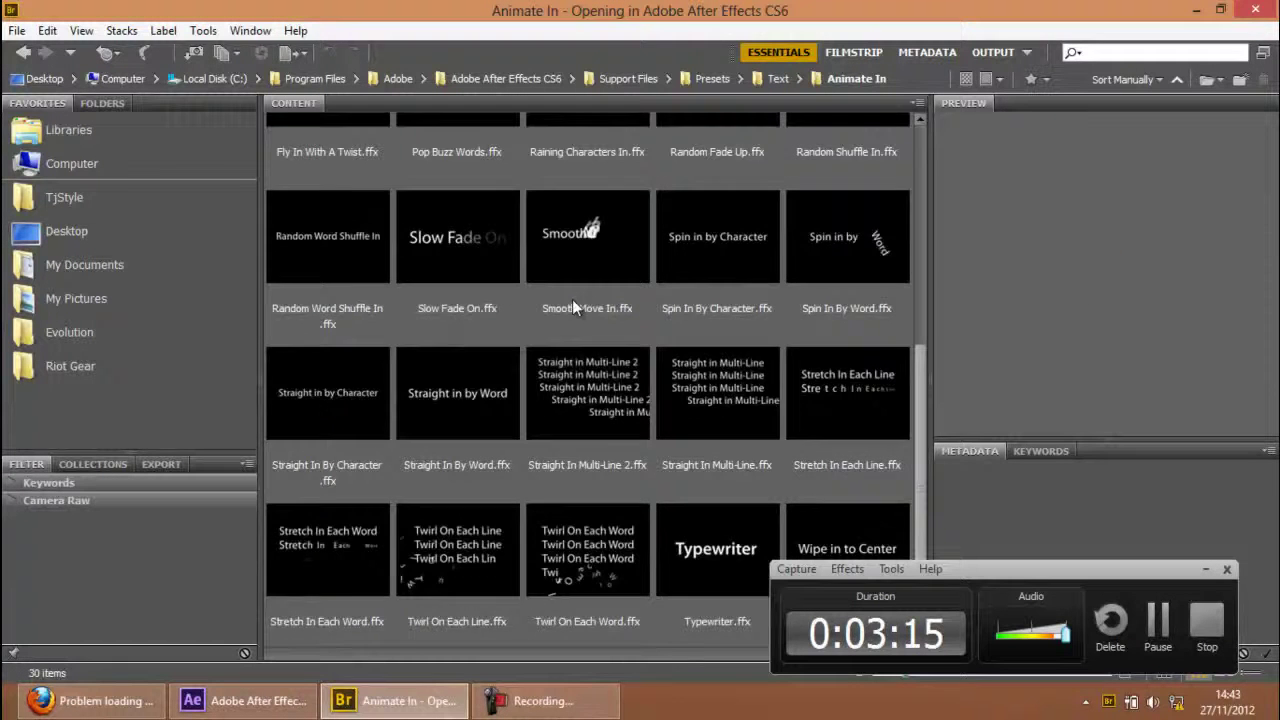
scroll(572, 299, "up", 2)
- Look through the 3D Text, Animate Out and Graphical preset folders, returning to the Text folder after each
left_click(779, 78)
left_click(363, 199)
double_click(363, 199)
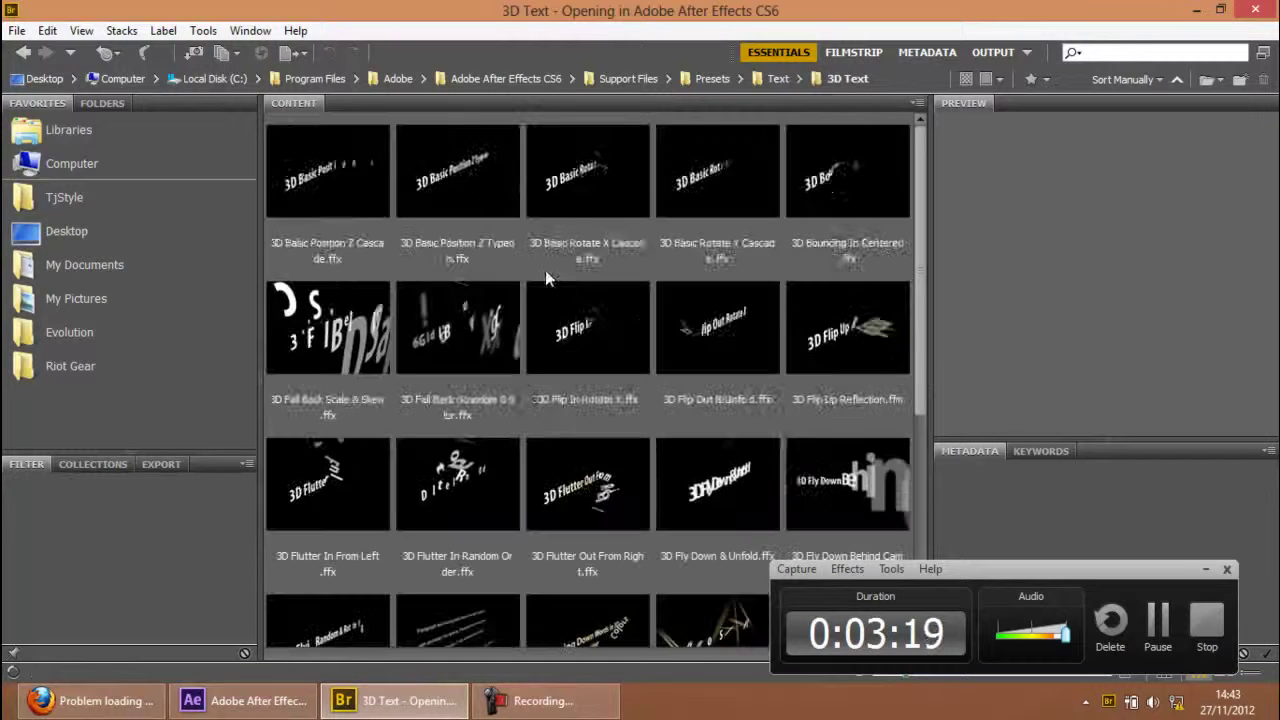
left_click(779, 78)
left_click(586, 212)
double_click(584, 204)
left_click(779, 80)
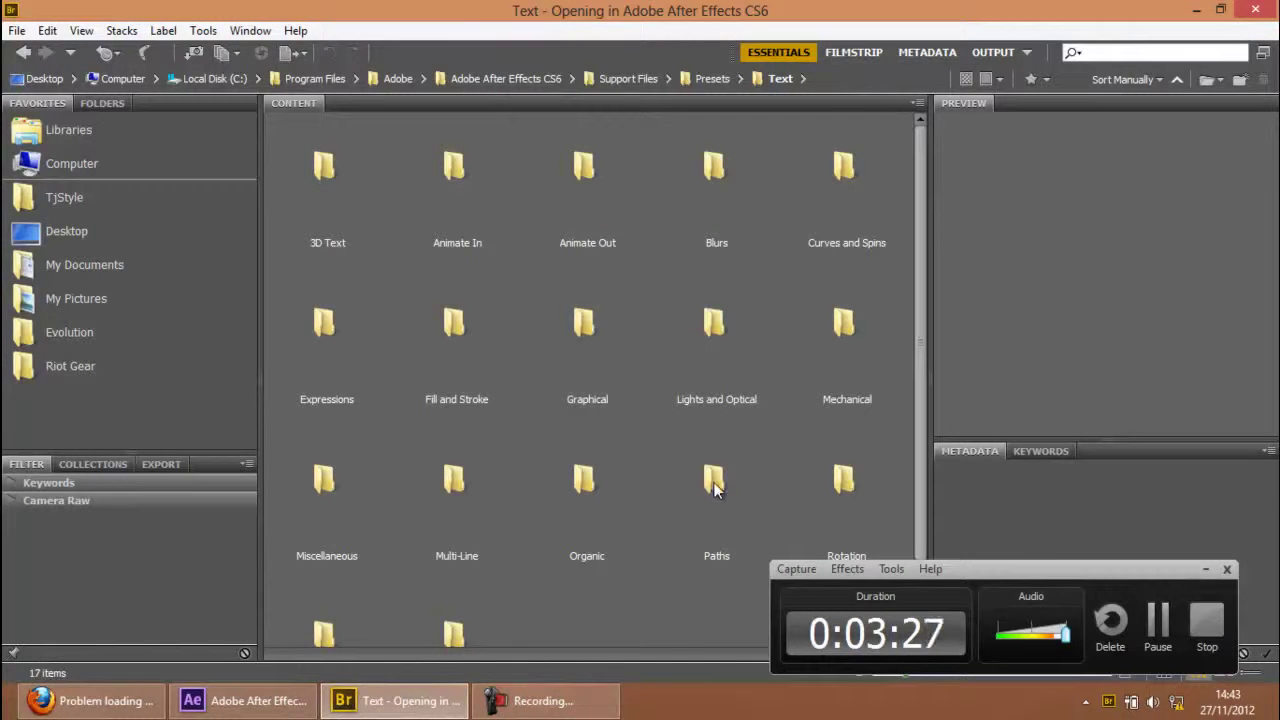
double_click(575, 362)
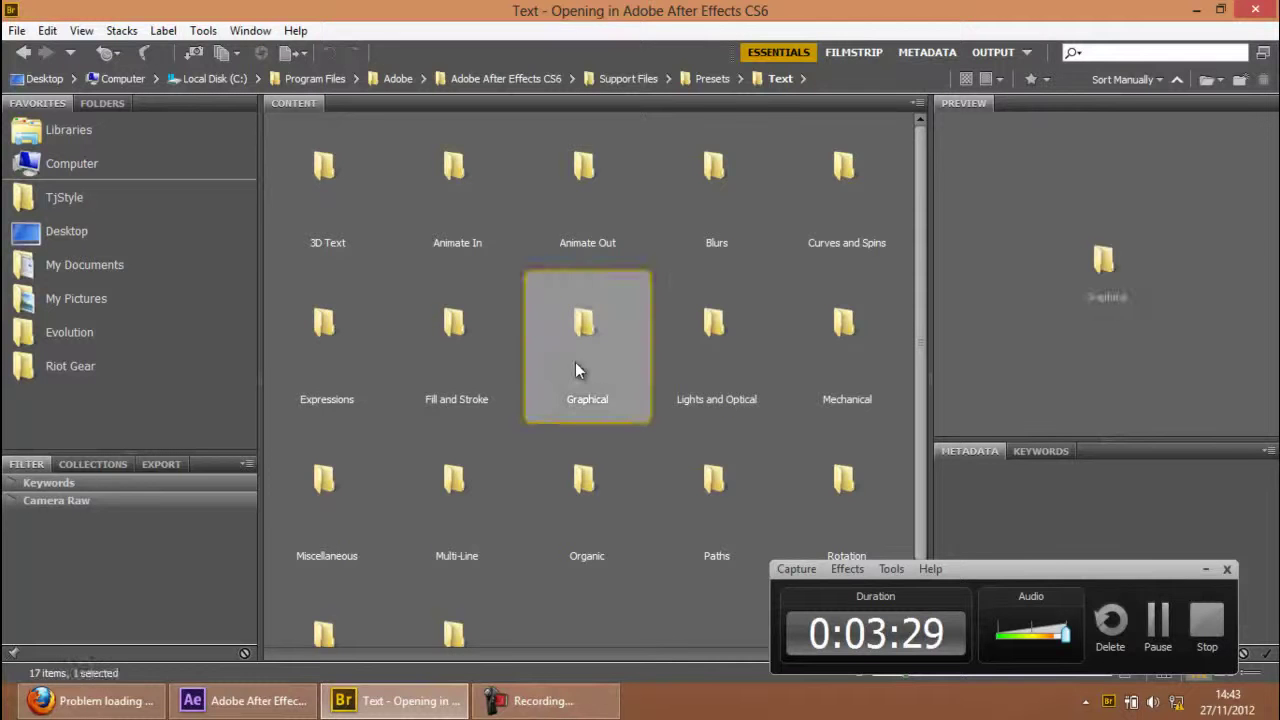
left_click(773, 80)
- Reopen the Animate In folder and preview the Typewriter.ffx and Slow Fade On.ffx presets
double_click(477, 175)
scroll(627, 358, "down", 3)
left_click_drag(1198, 578, 1218, 572)
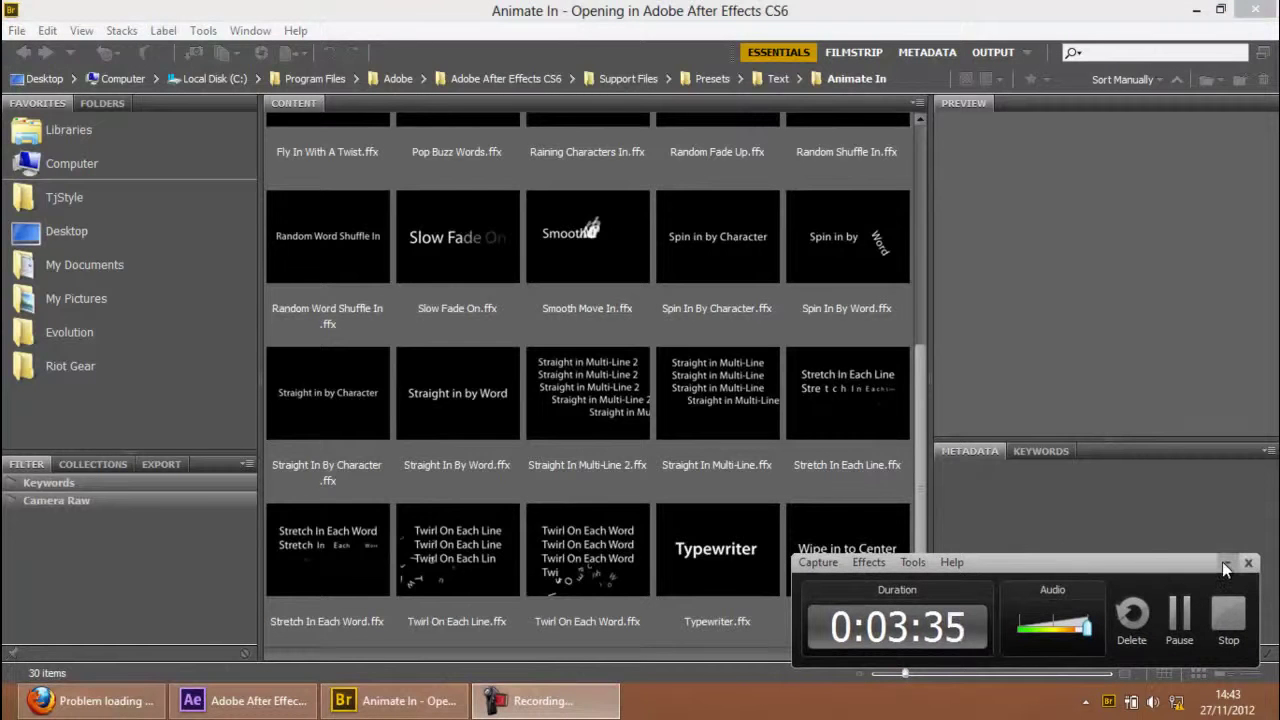
left_click(1222, 562)
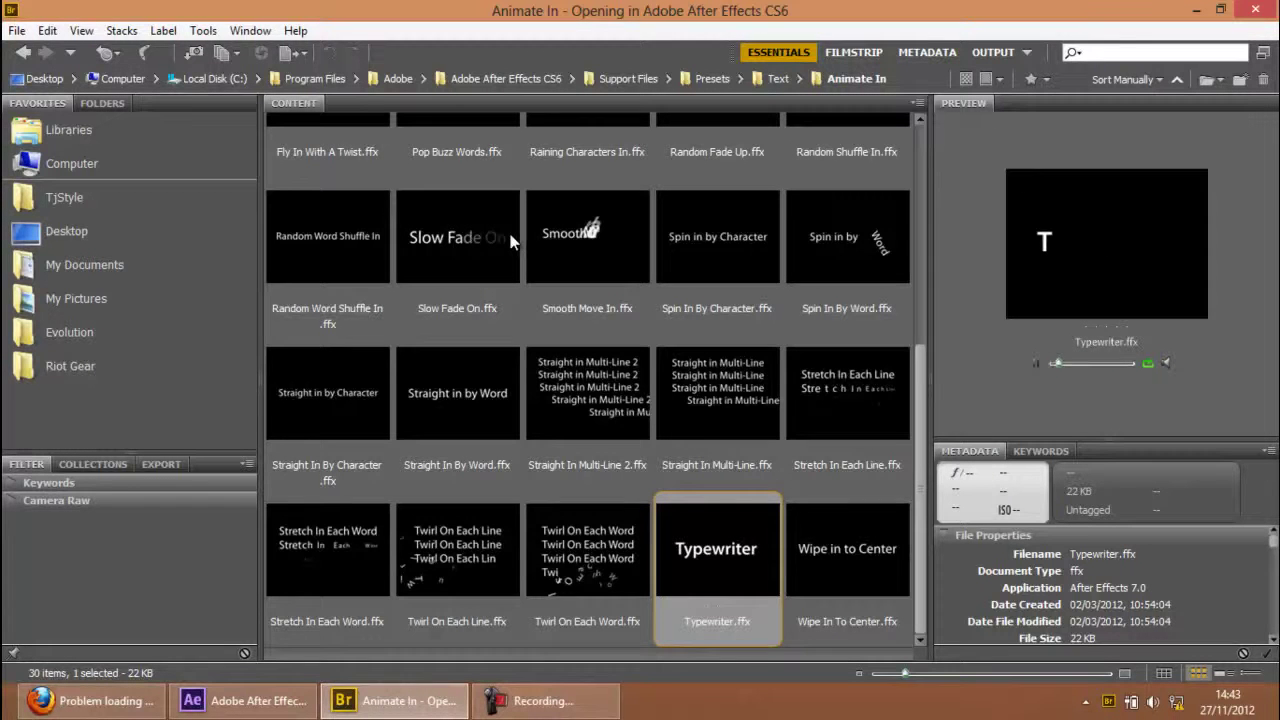
left_click(500, 257)
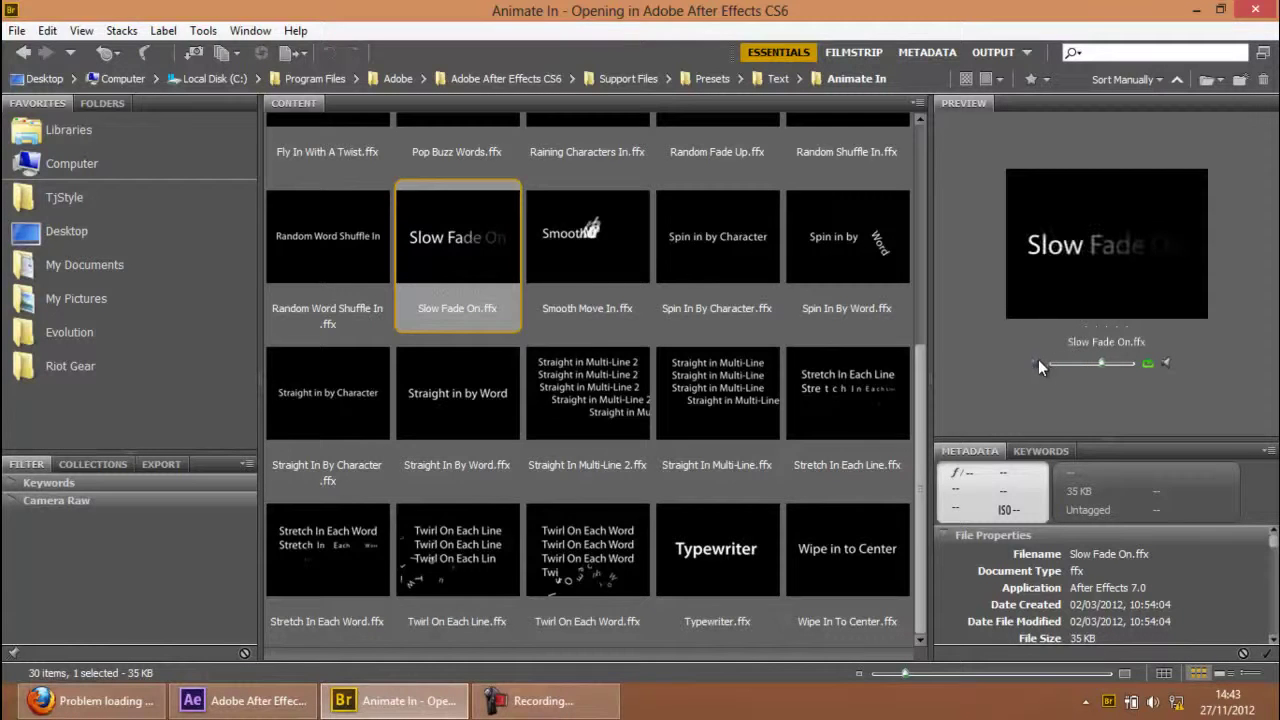
scroll(896, 389, "up", 3)
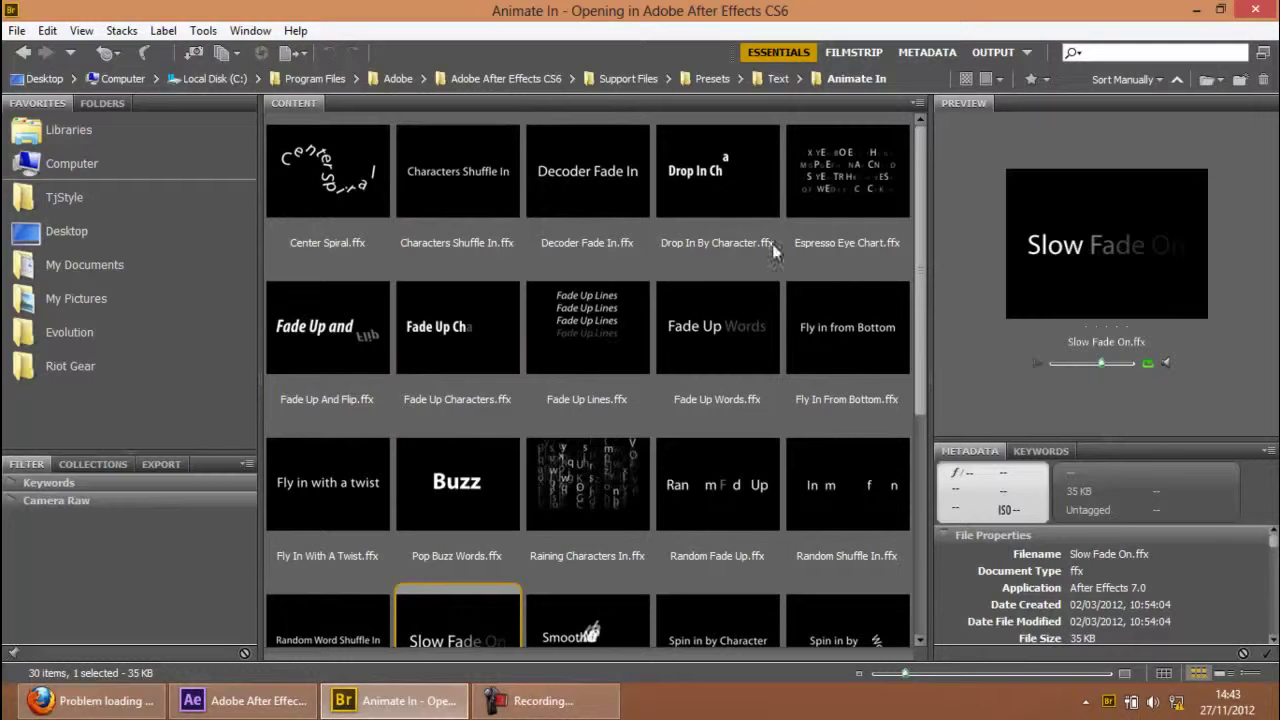
- Return to the Text folder, look at the presets in the Expressions folder and go back to Text
left_click(786, 79)
left_click(726, 212)
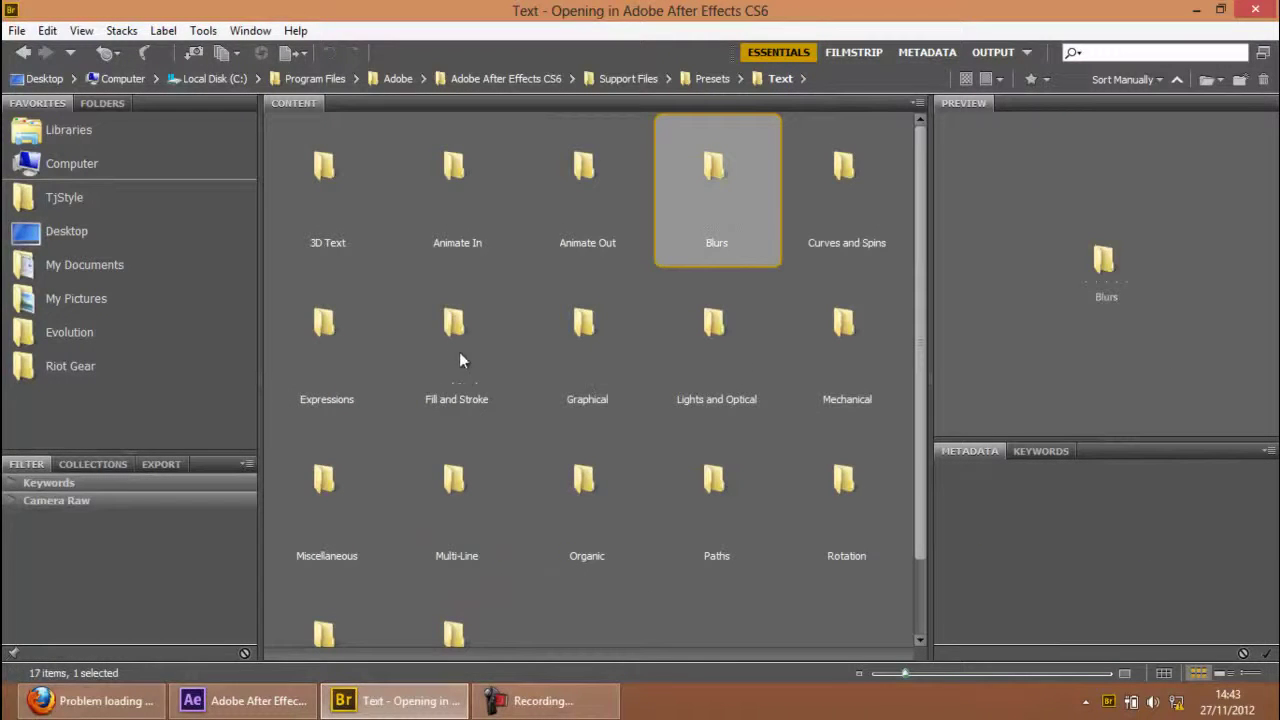
double_click(338, 356)
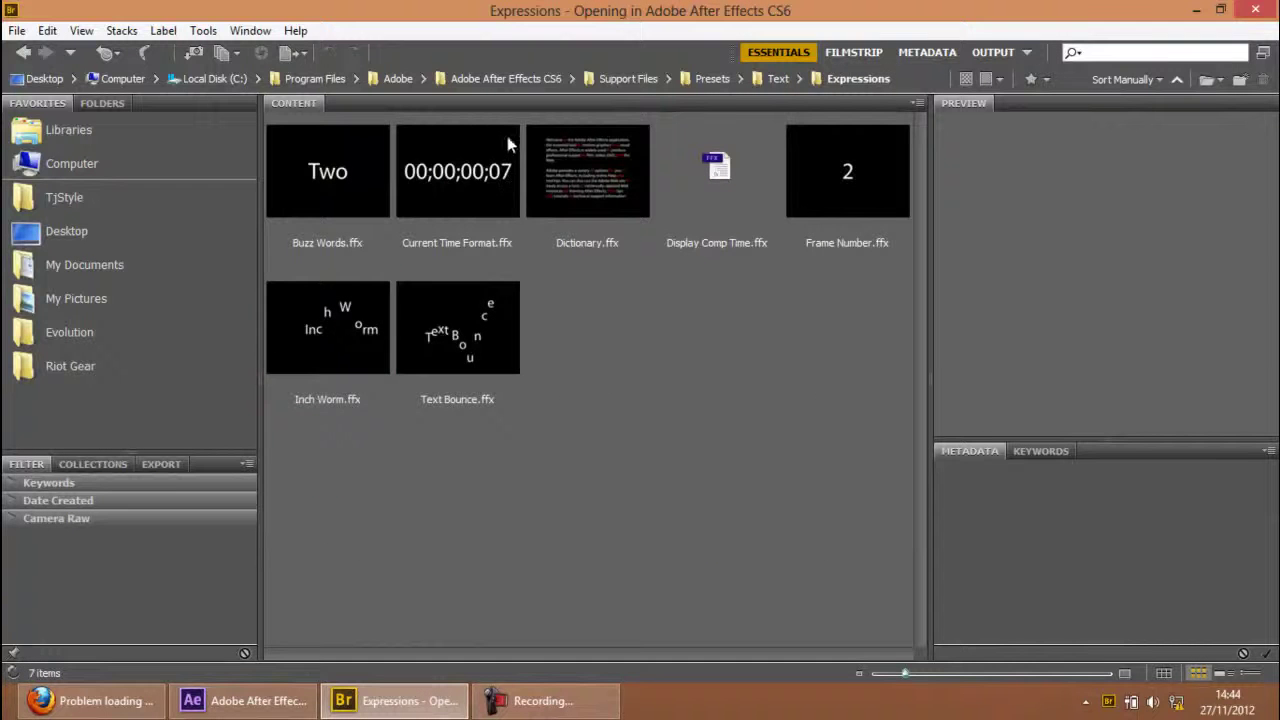
left_click(777, 79)
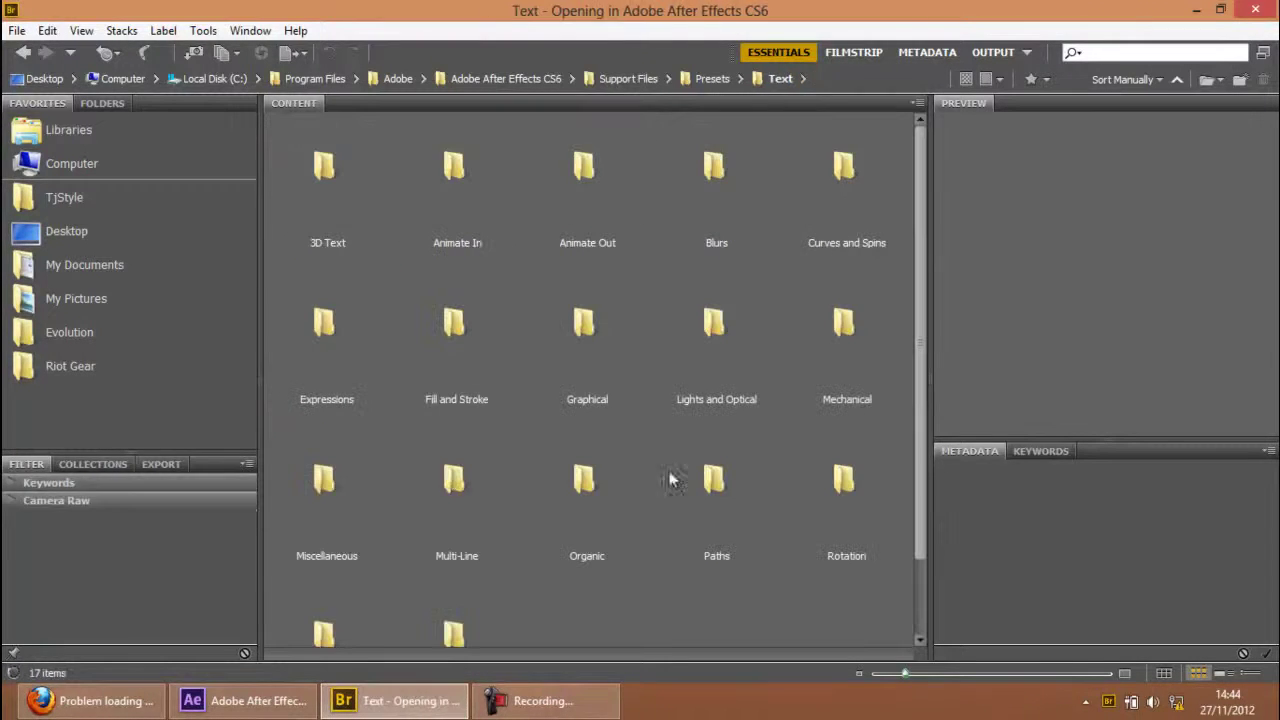
- Open the Rotation folder, preview the Spin In.ffx preset and return to the Text folder
left_click(821, 487)
double_click(820, 482)
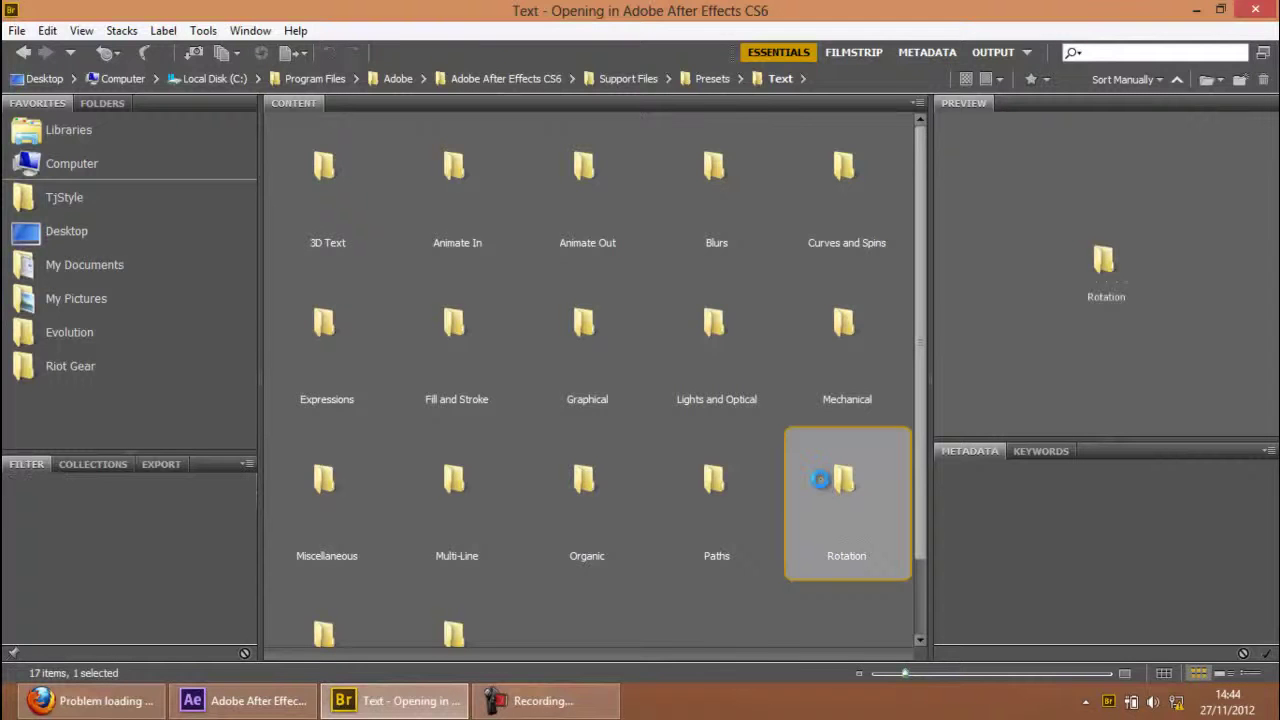
left_click(624, 290)
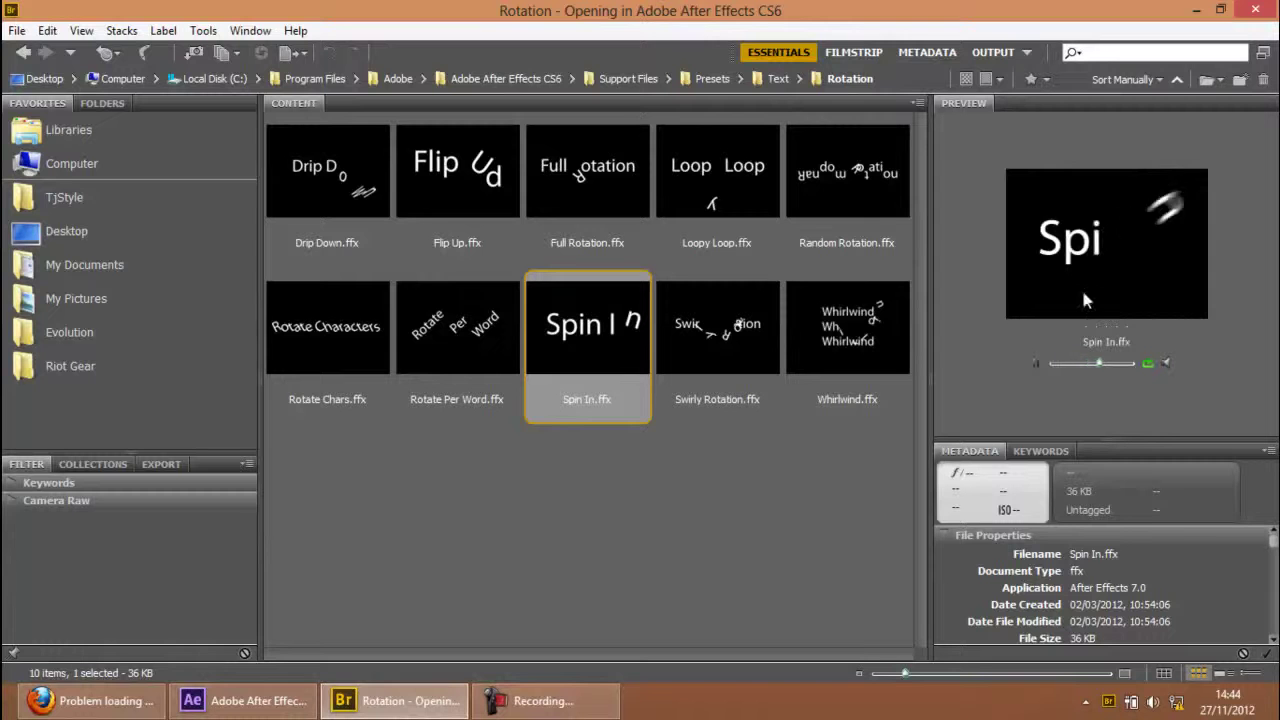
left_click(772, 78)
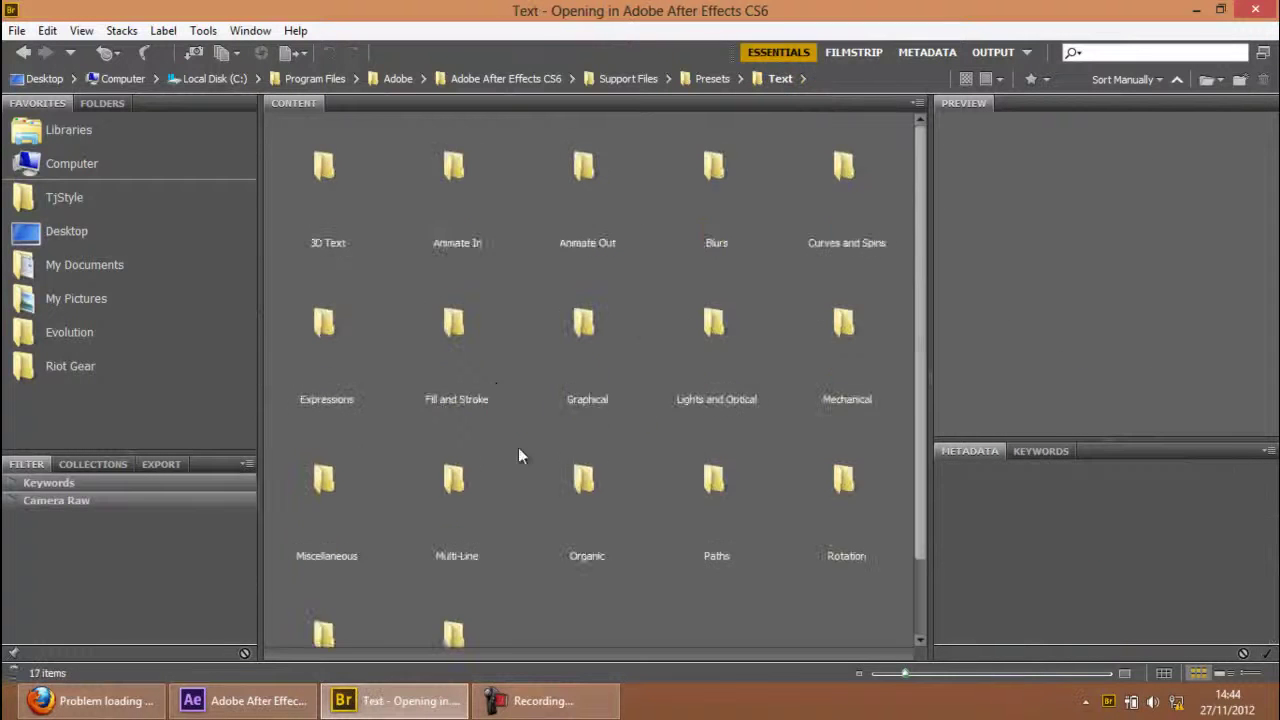
- Open the Miscellaneous folder, preview the Rattle.ffx and Squeeze.ffx presets and return to the Text folder
double_click(345, 412)
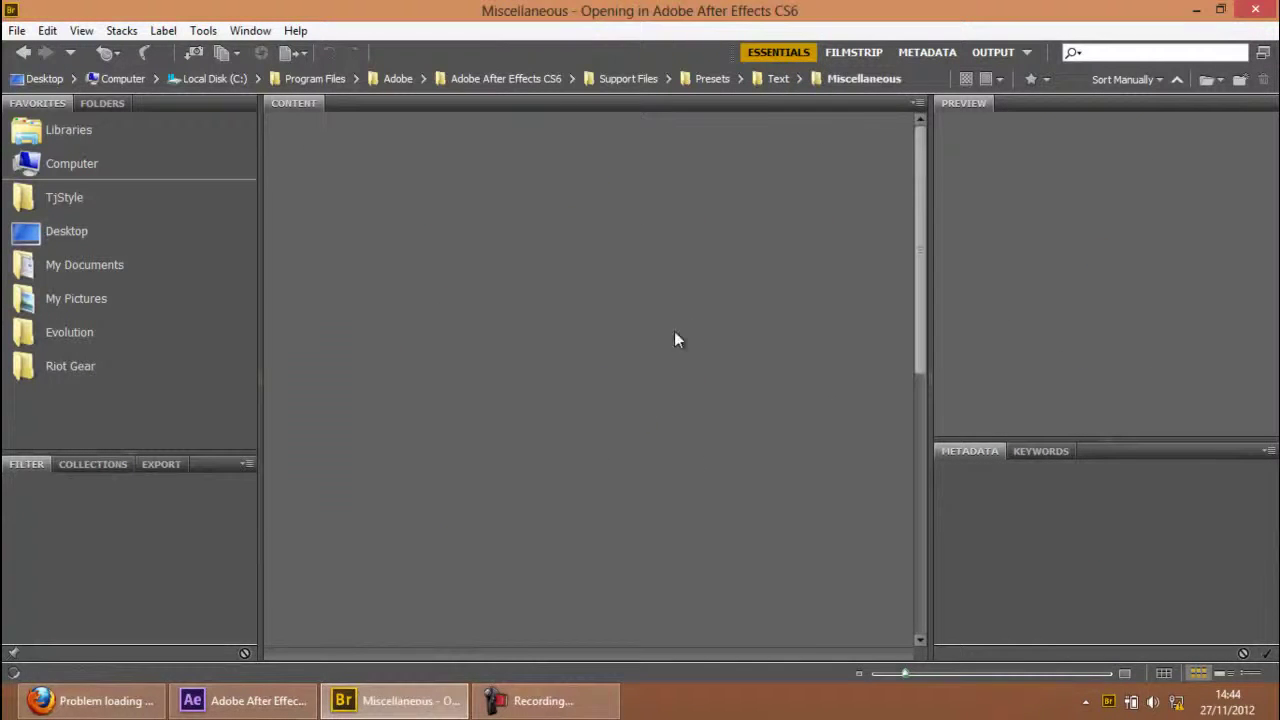
scroll(740, 336, "down", 3)
left_click(851, 488)
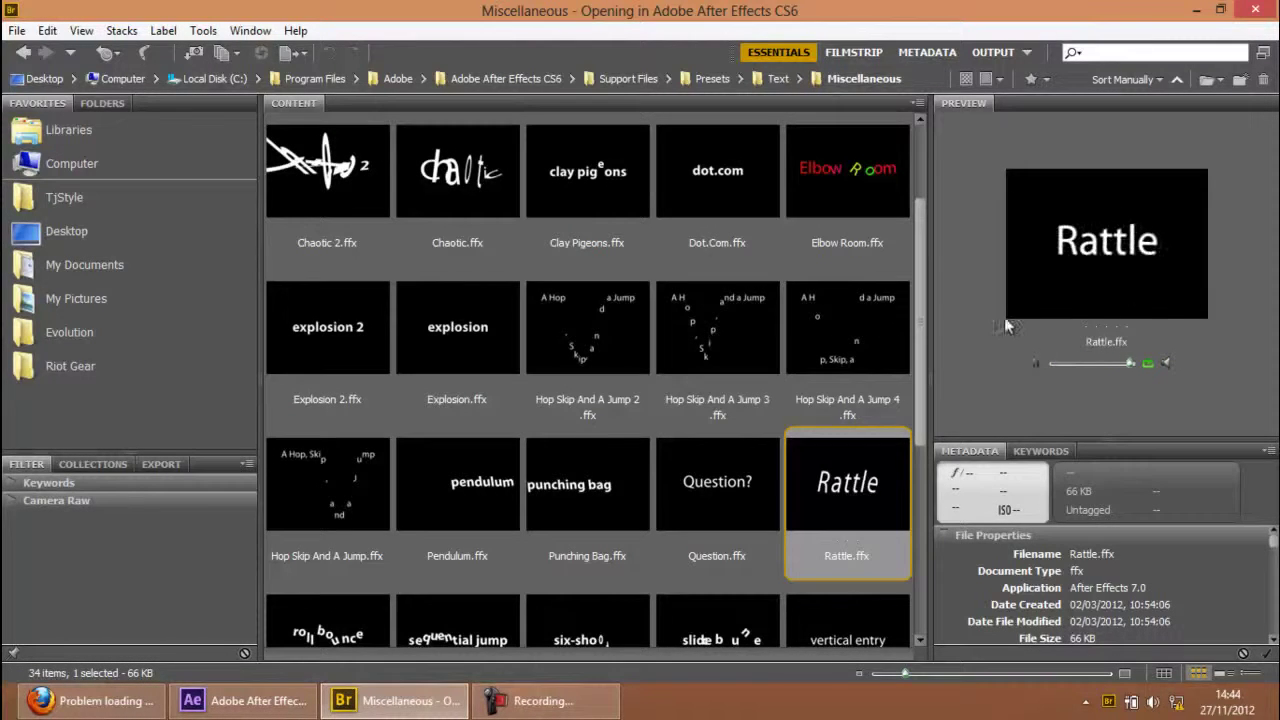
scroll(454, 352, "down", 8)
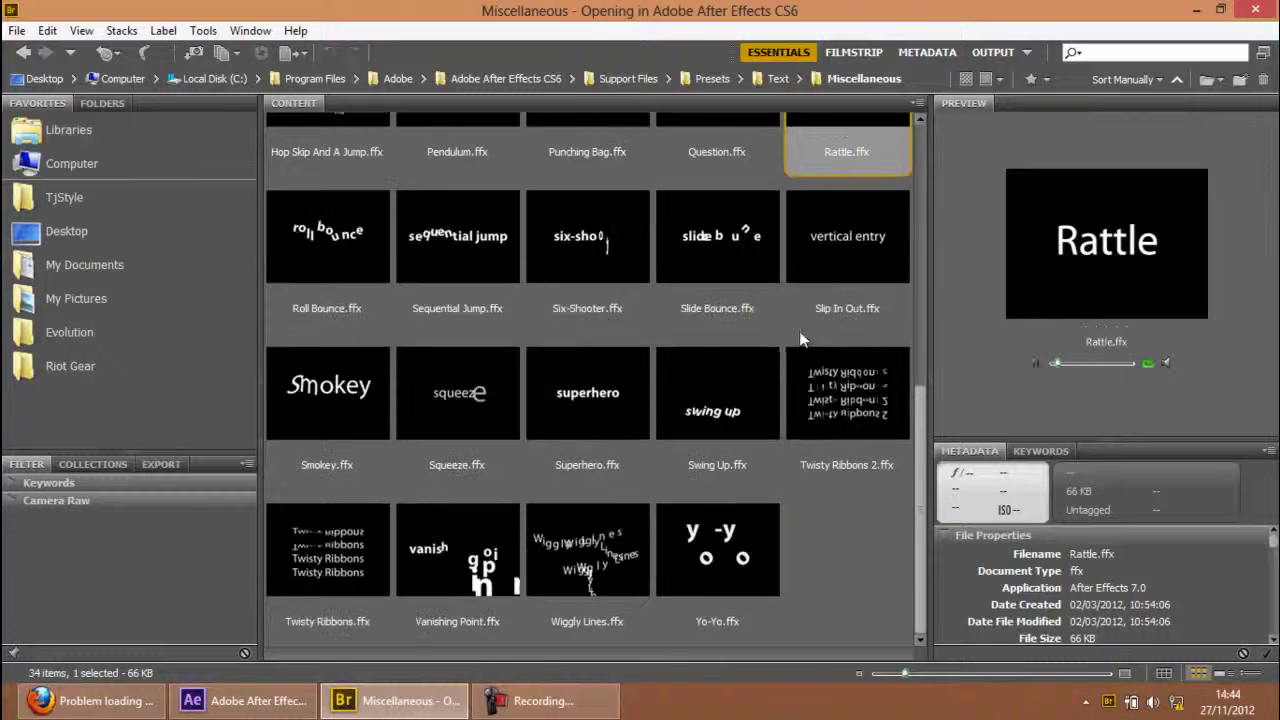
left_click(456, 366)
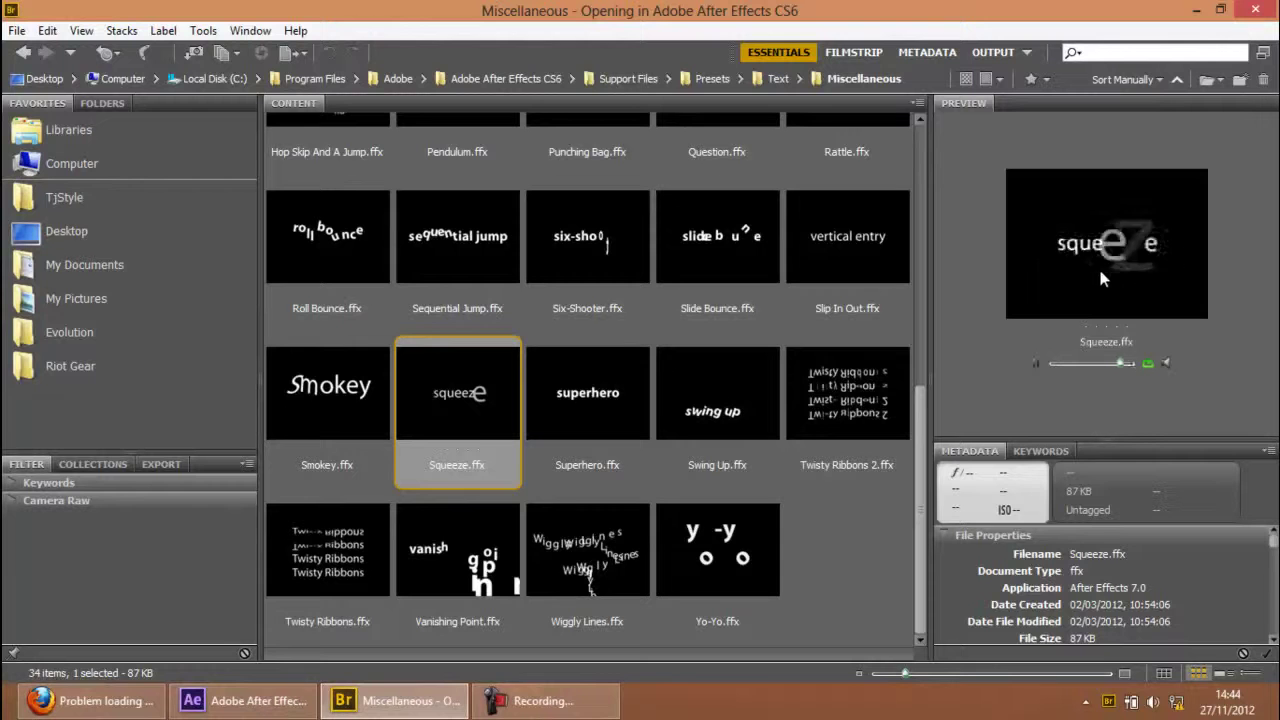
left_click(780, 78)
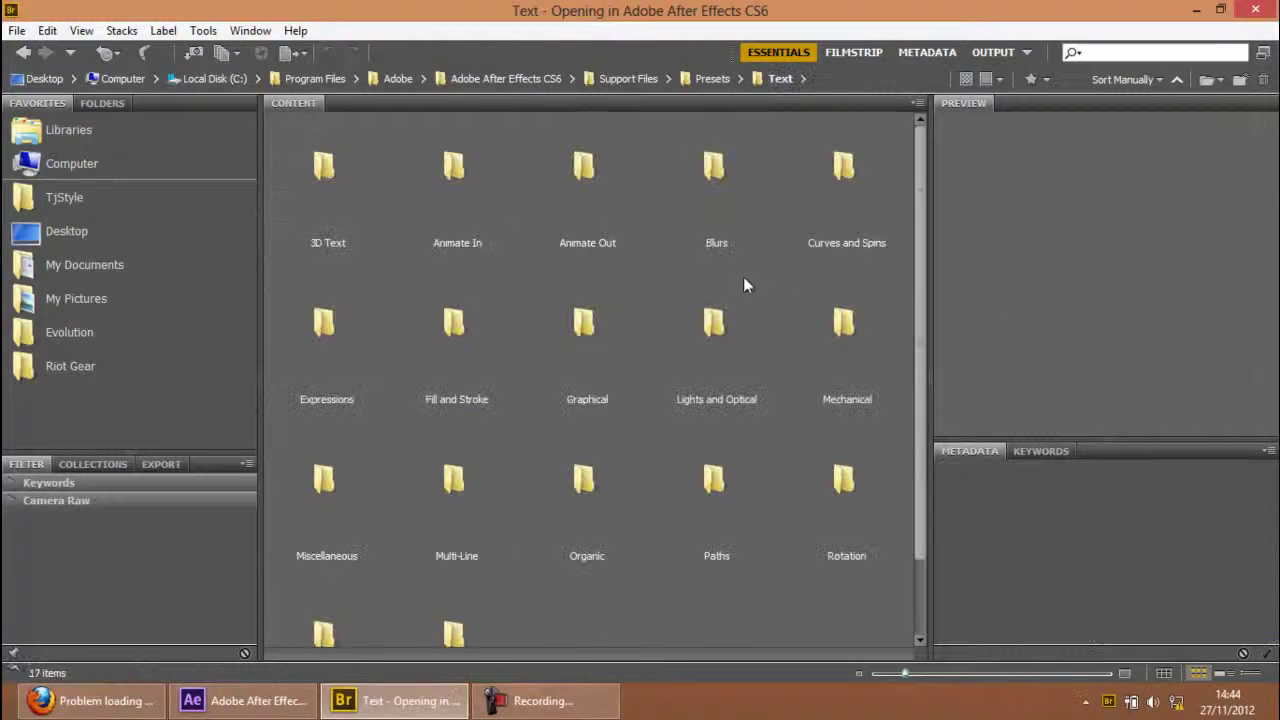
- Reopen the Animate In folder and look through its text presets down to the end of the list
double_click(473, 155)
left_click(541, 703)
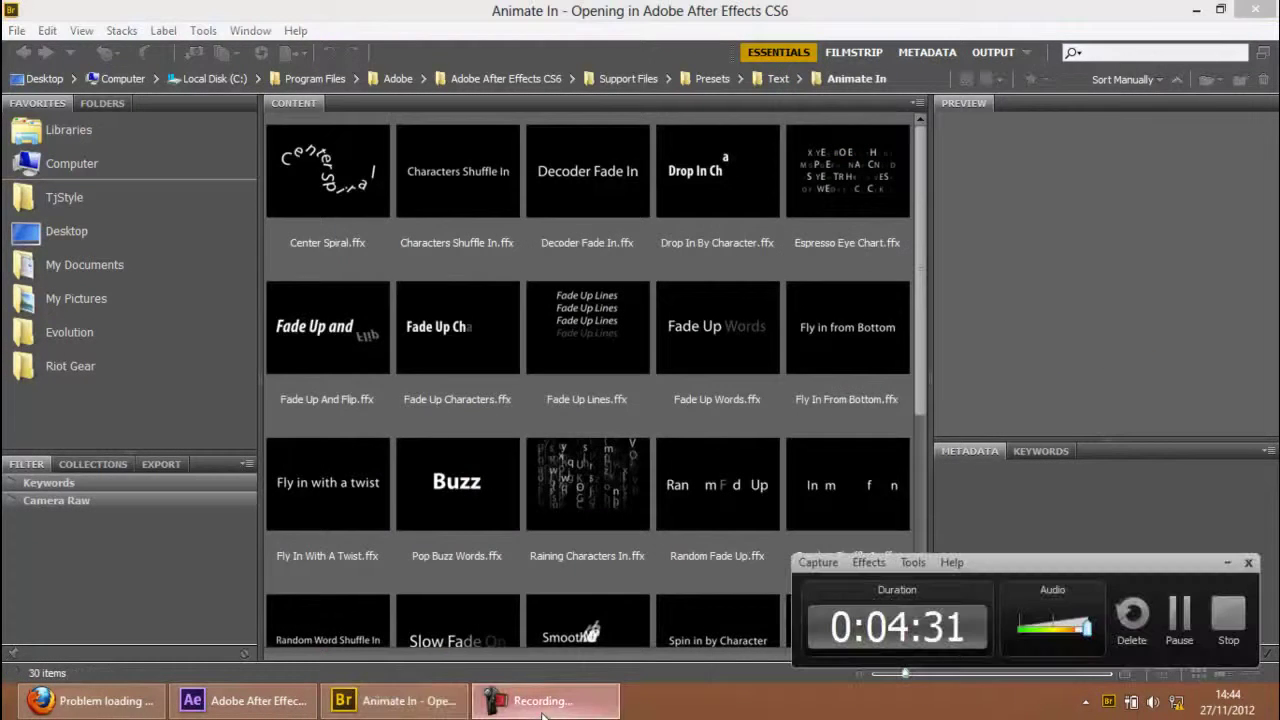
left_click(250, 700)
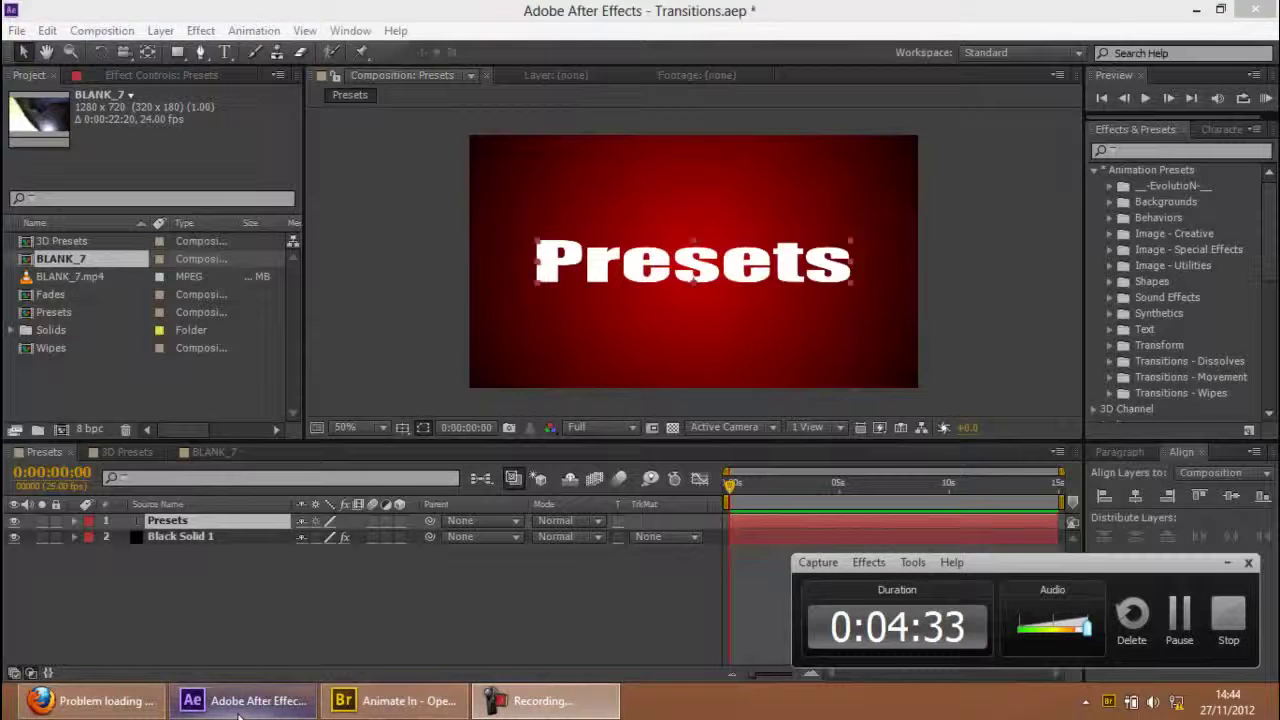
left_click(370, 703)
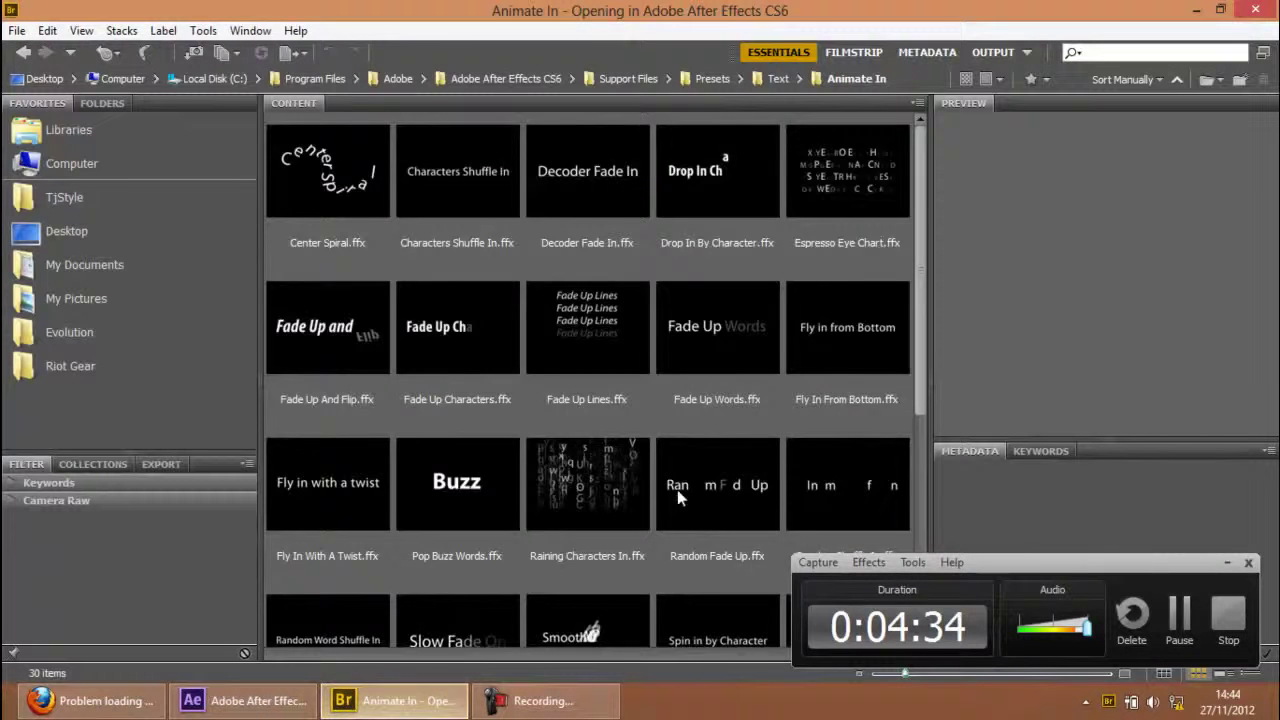
scroll(665, 490, "down", 3)
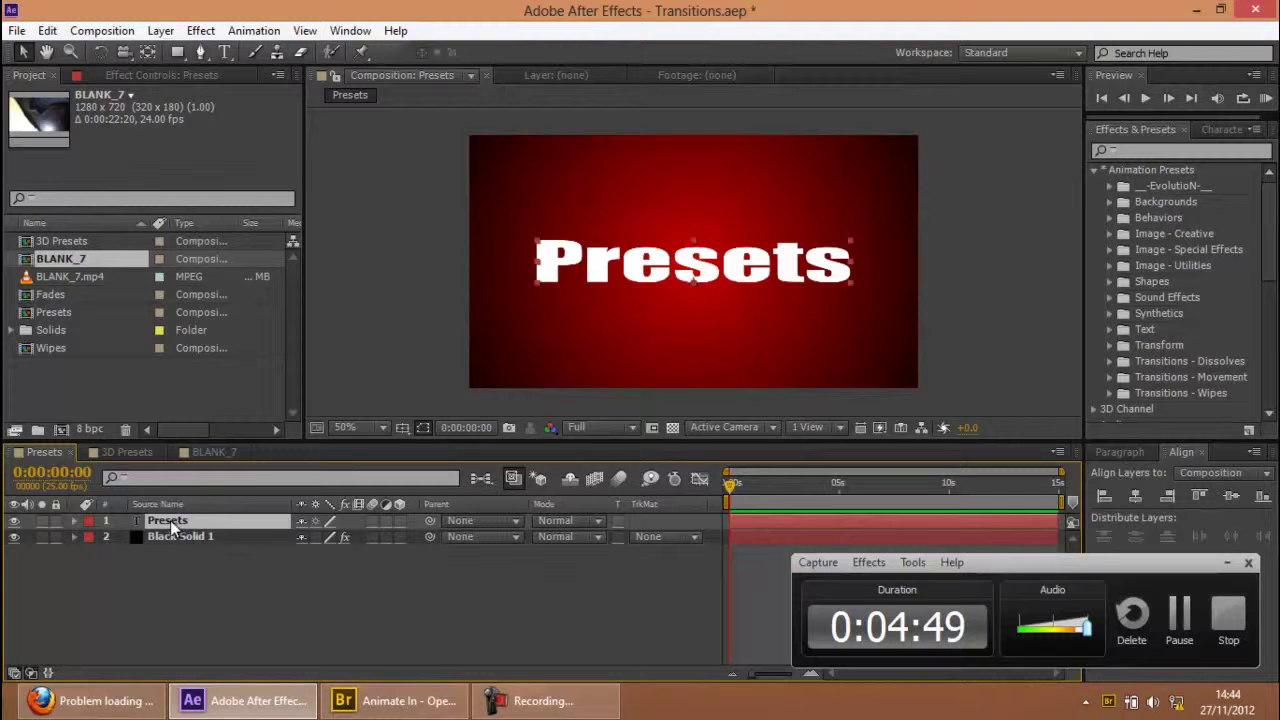
- In After Effects, set the current time to 0:00:01:00 and apply Slow Fade On.ffx from Adobe Bridge to the selected Presets text layer
left_click_drag(731, 490, 688, 496)
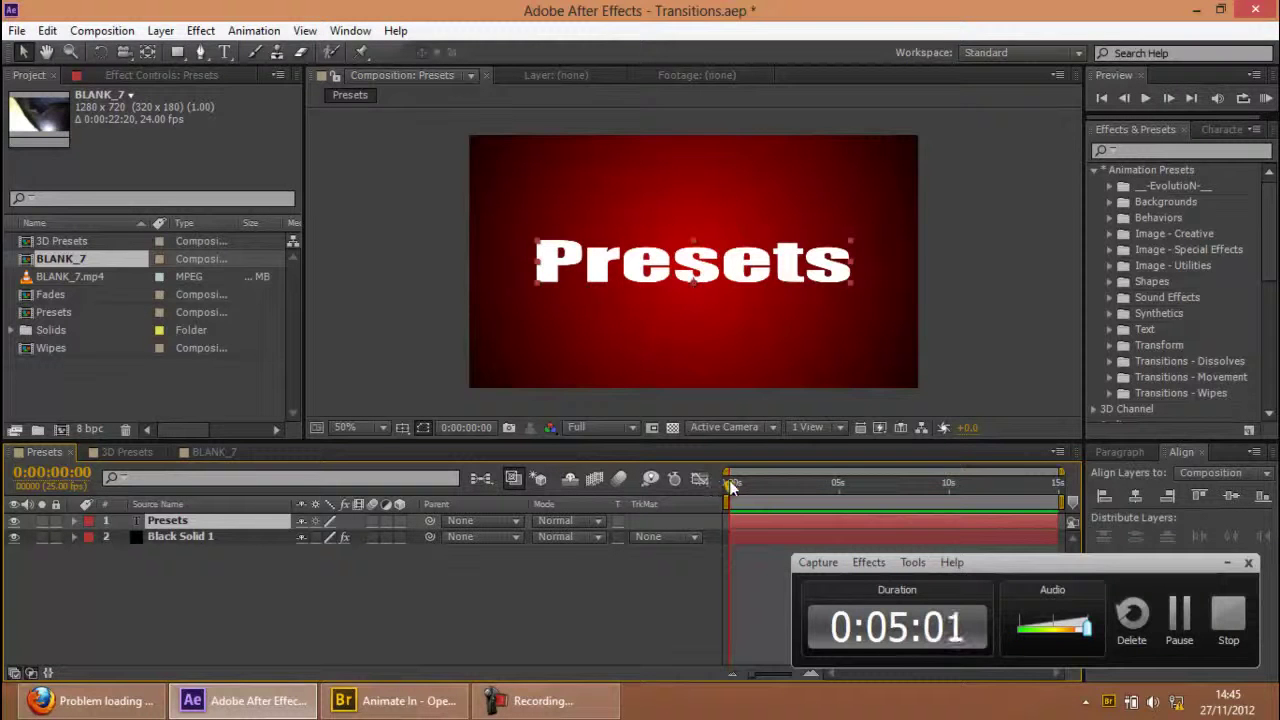
left_click_drag(732, 492, 755, 500)
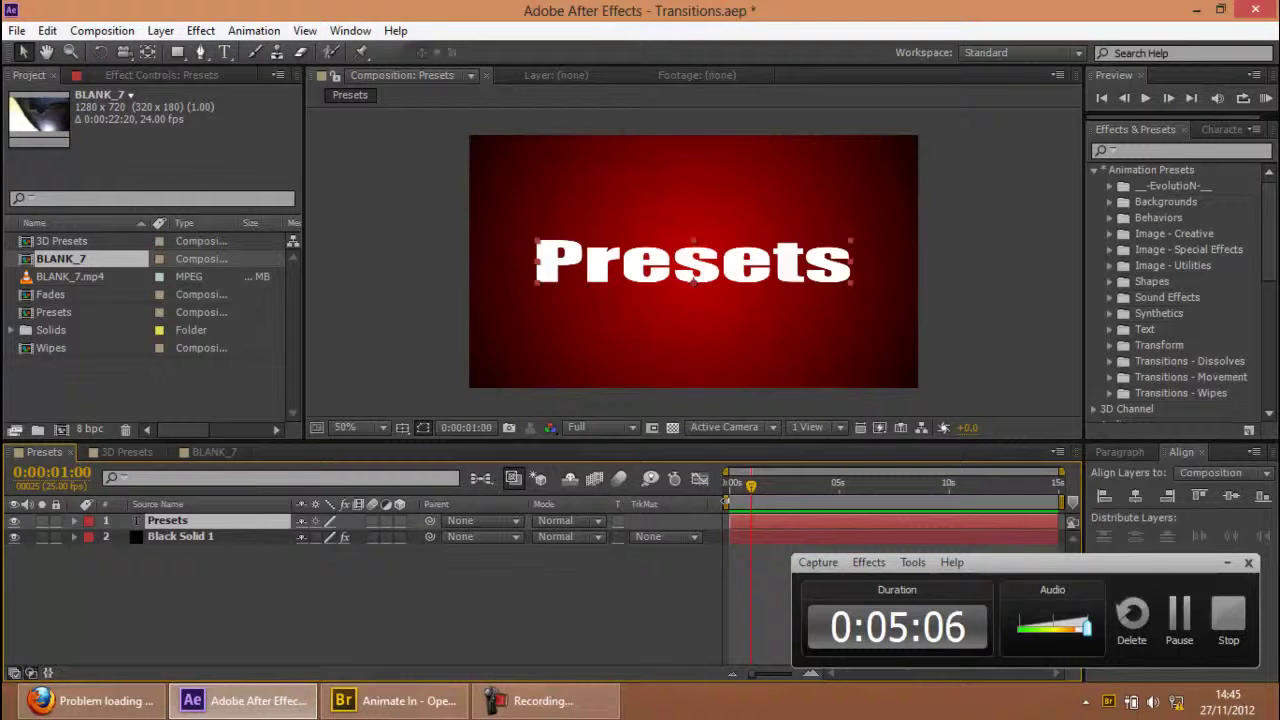
left_click(400, 700)
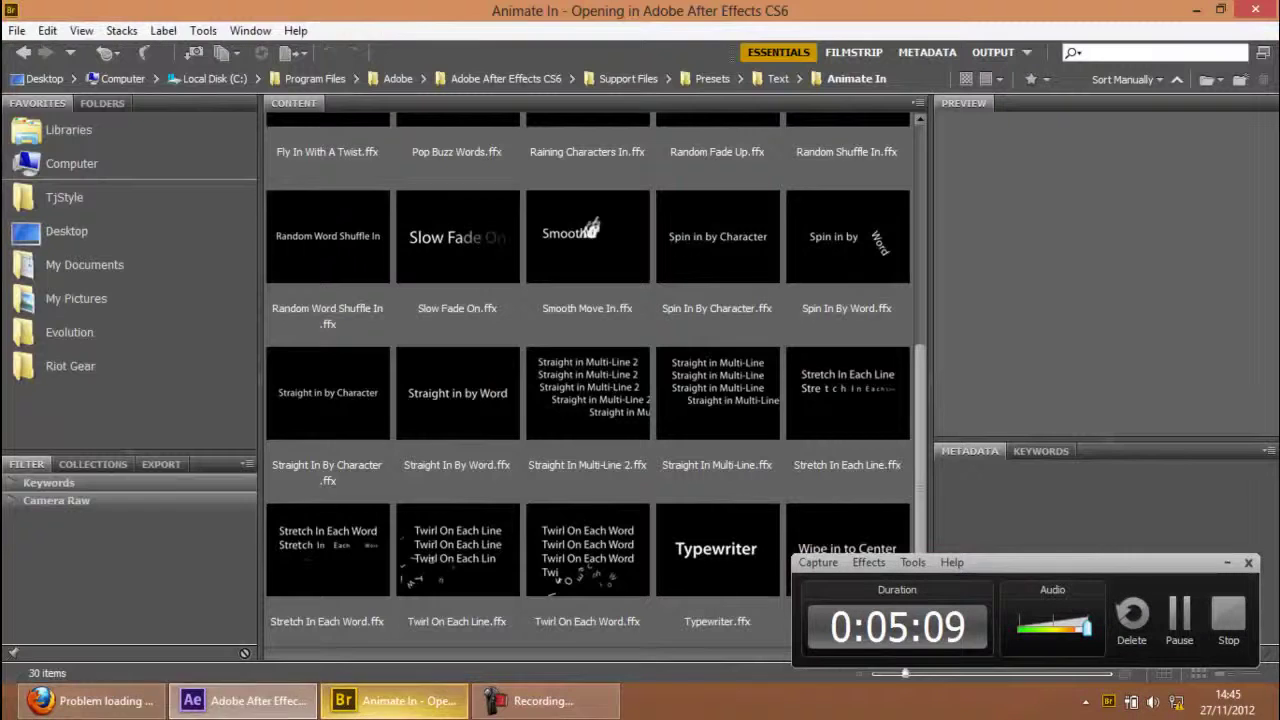
left_click(472, 250)
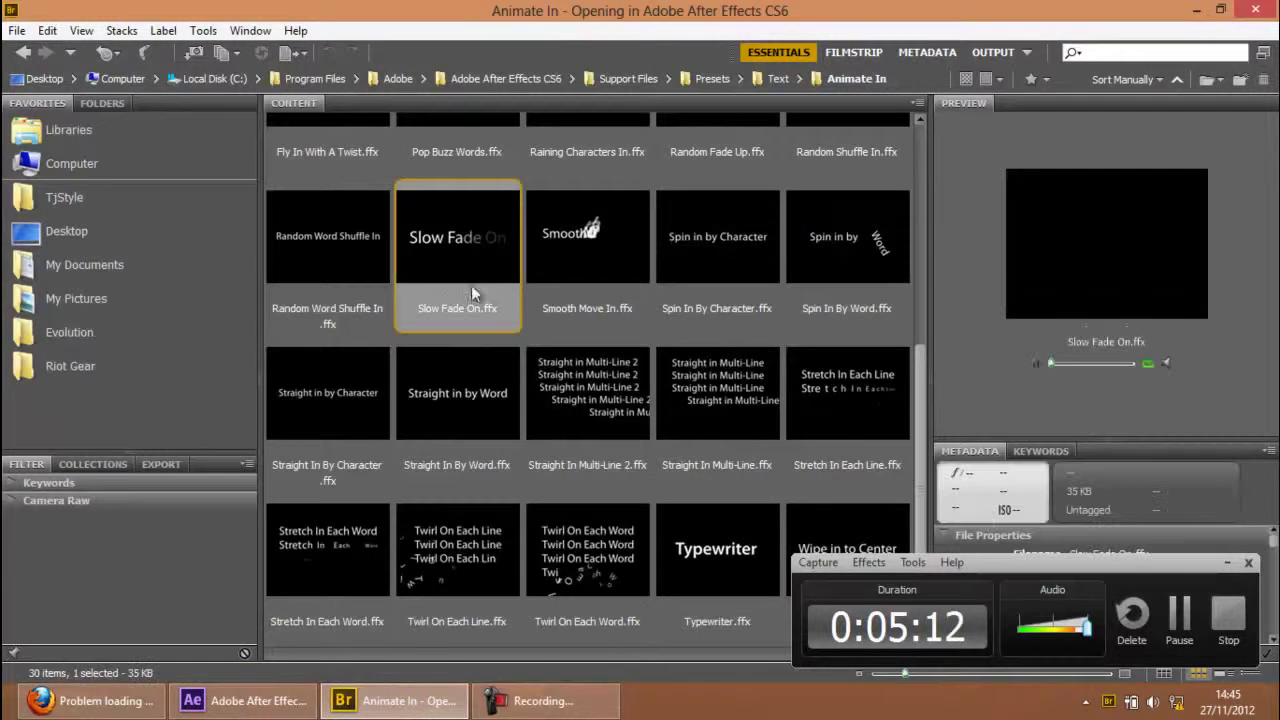
left_click(245, 700)
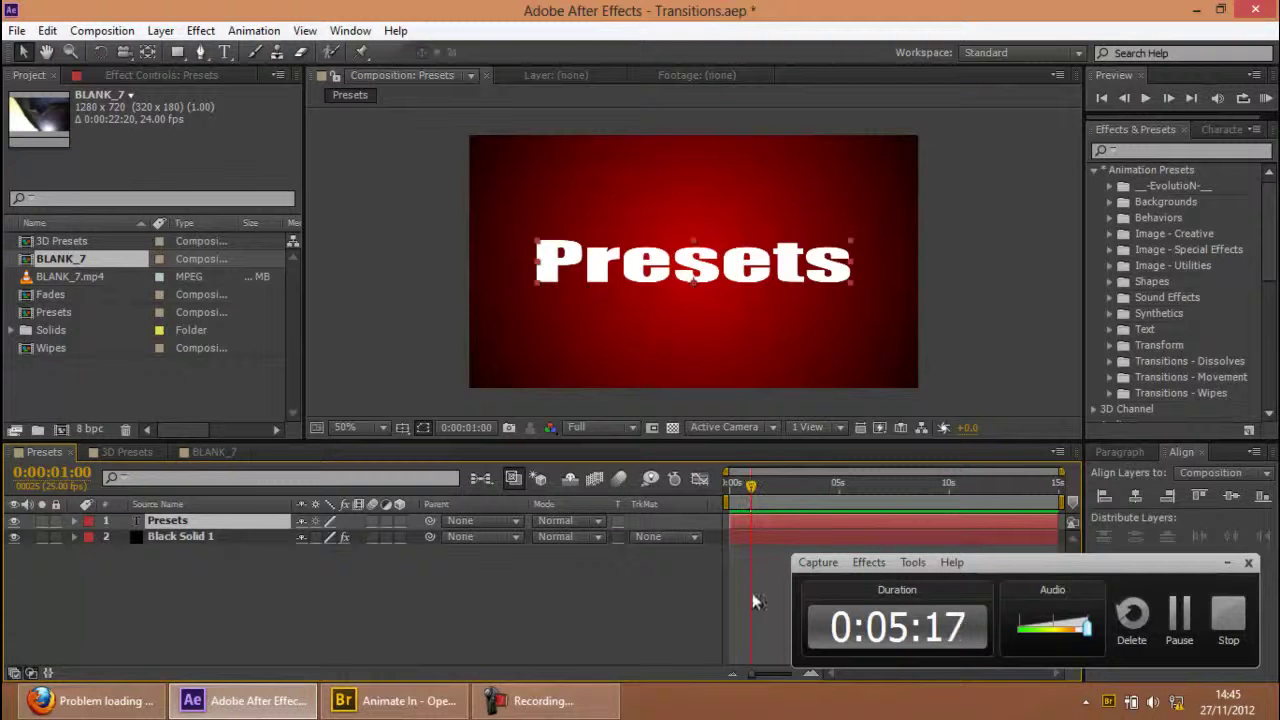
left_click(405, 701)
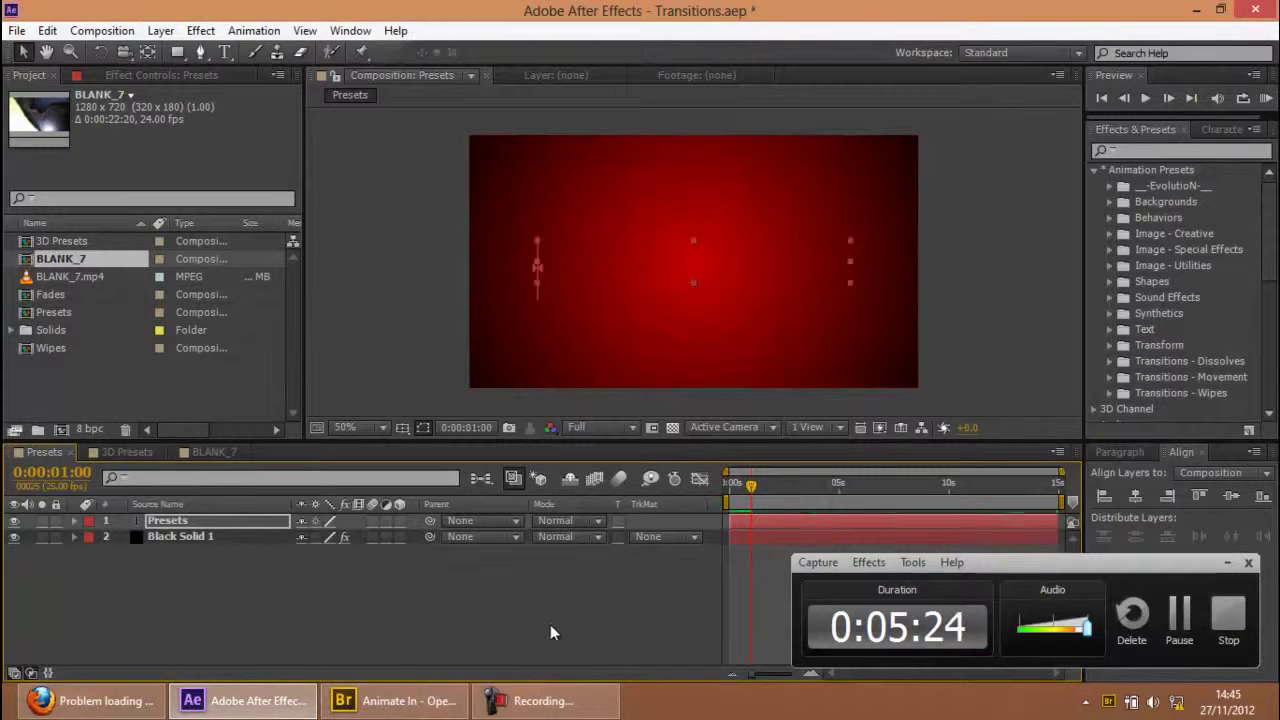
left_click(550, 624)
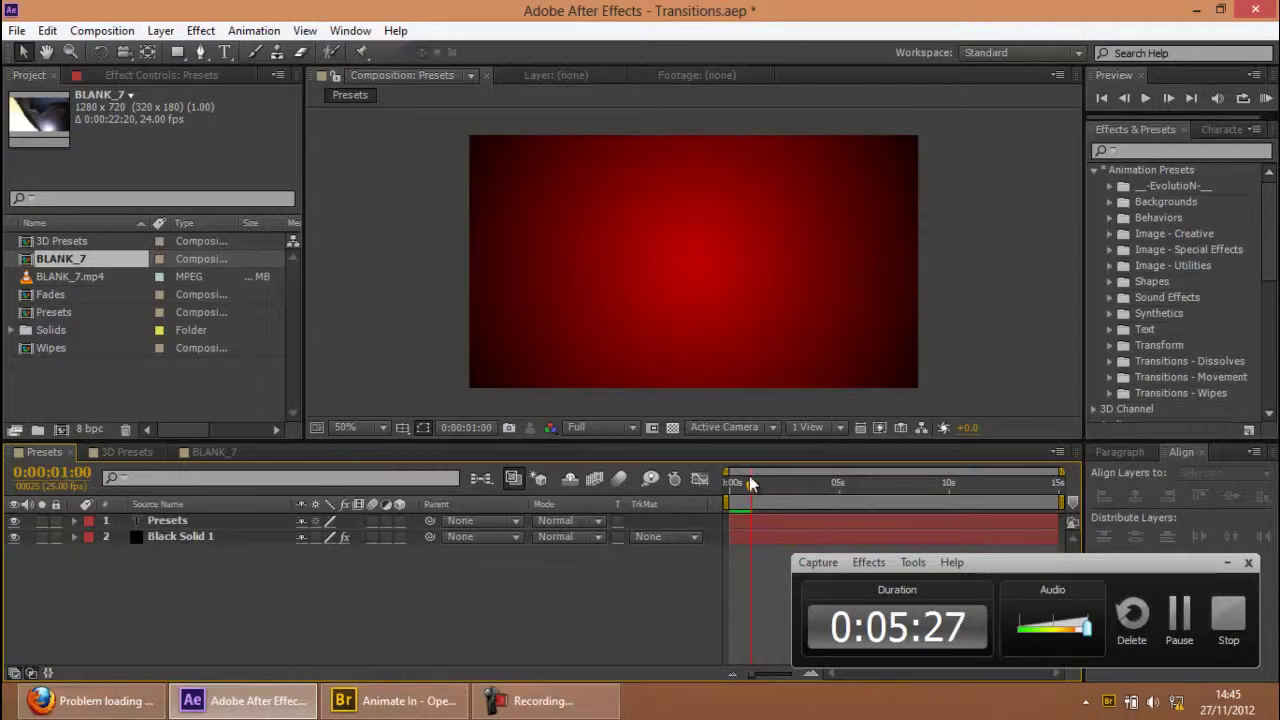
- RAM-preview the text animation from the start of the Presets composition, stop it and scrub to 0:00:04:13
left_click_drag(751, 484, 727, 488)
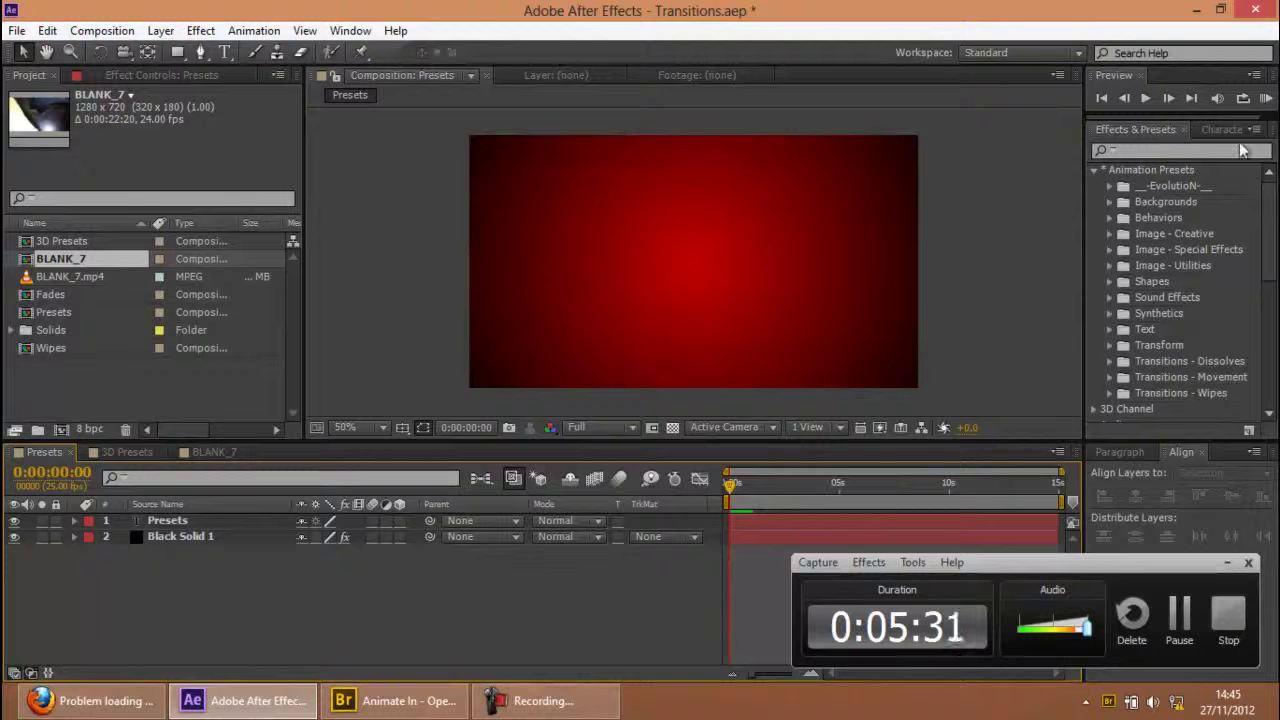
left_click(1266, 98)
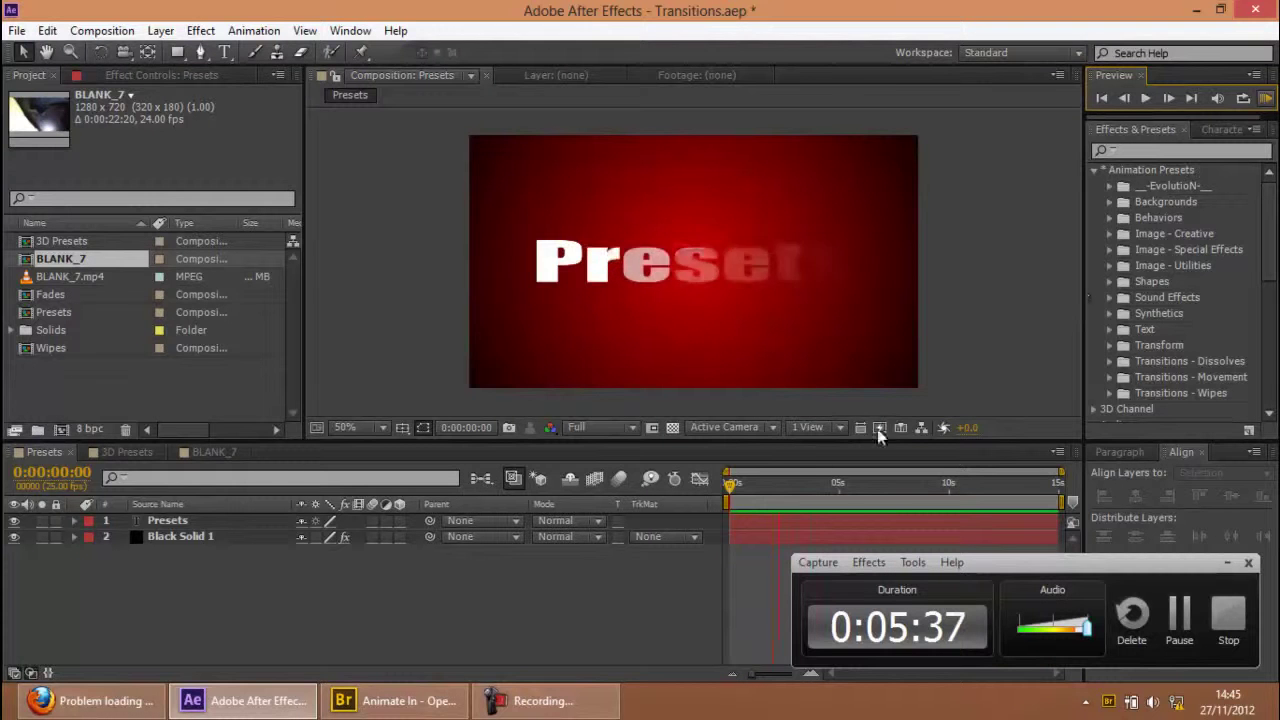
left_click_drag(748, 494, 830, 495)
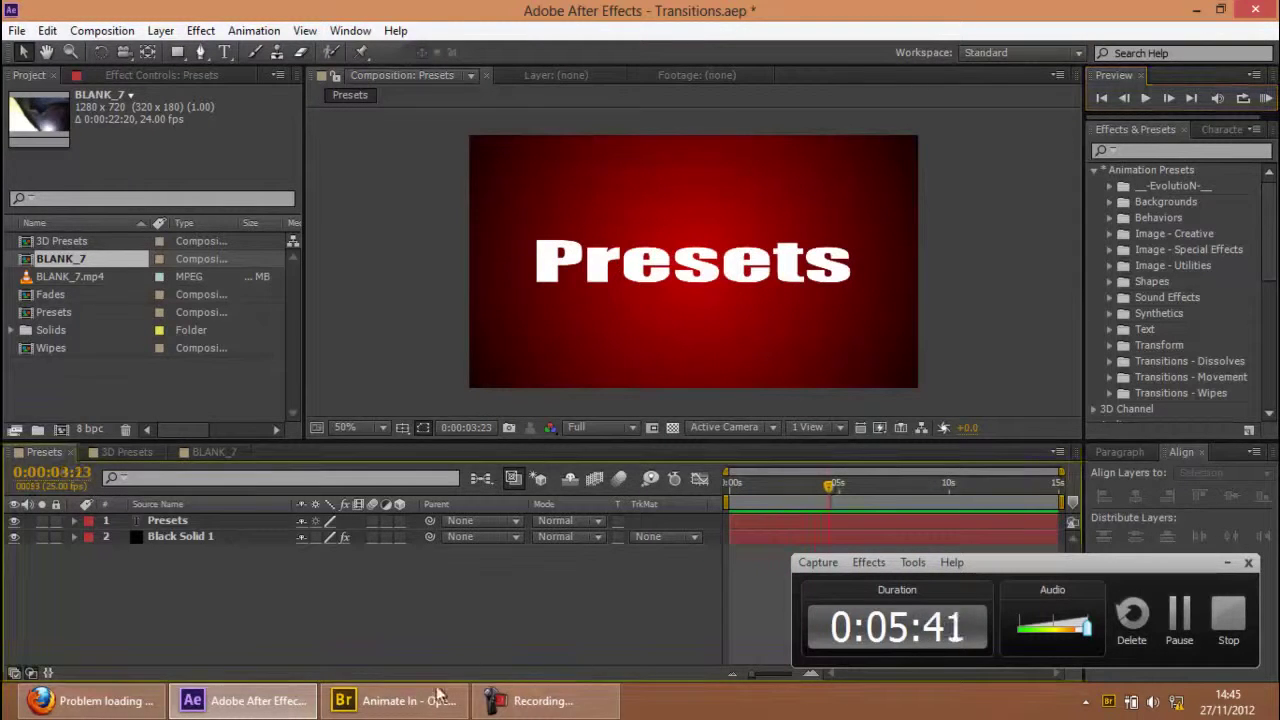
- Switch to Adobe Bridge, hide it and return to After Effects
left_click(406, 704)
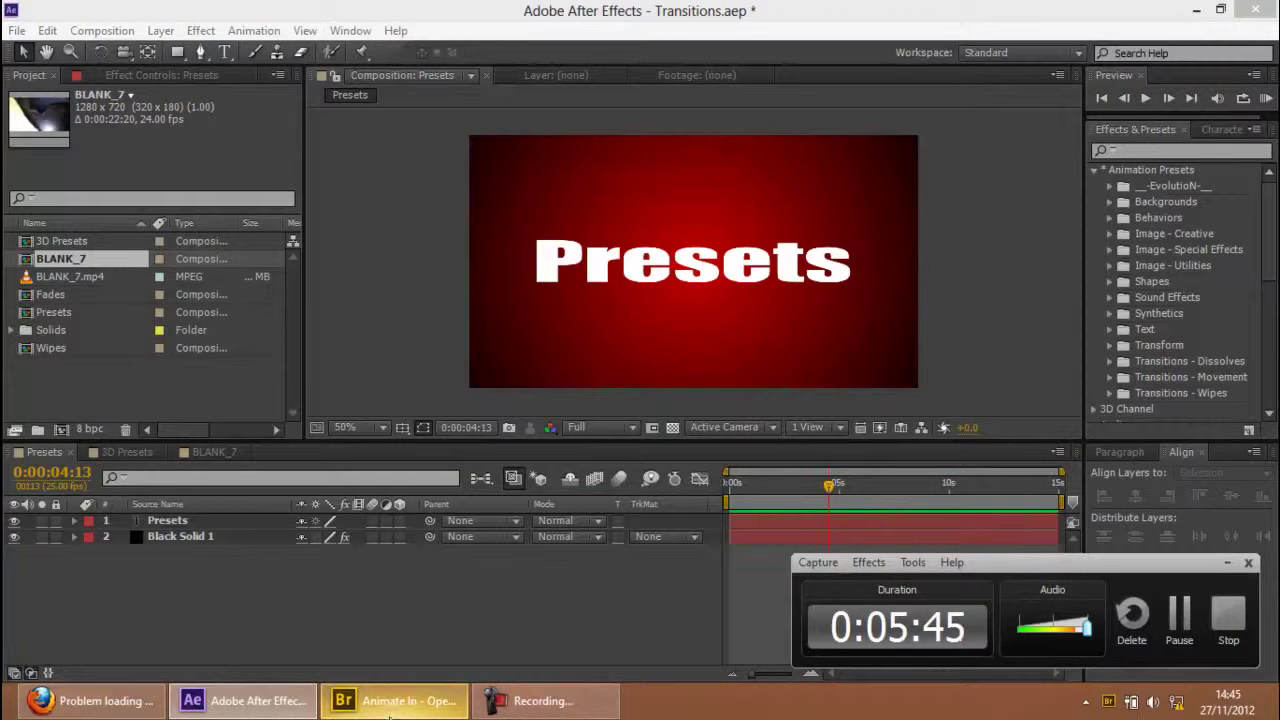
mouse_move(392, 708)
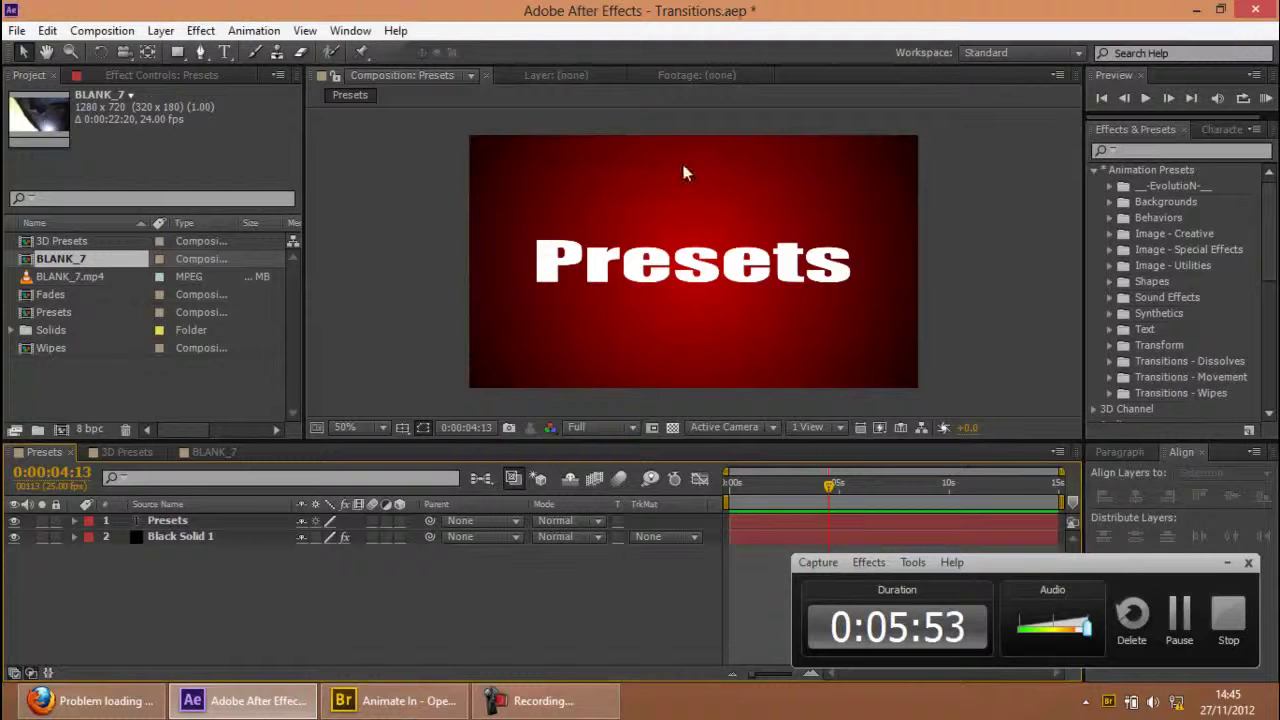
left_click(294, 705)
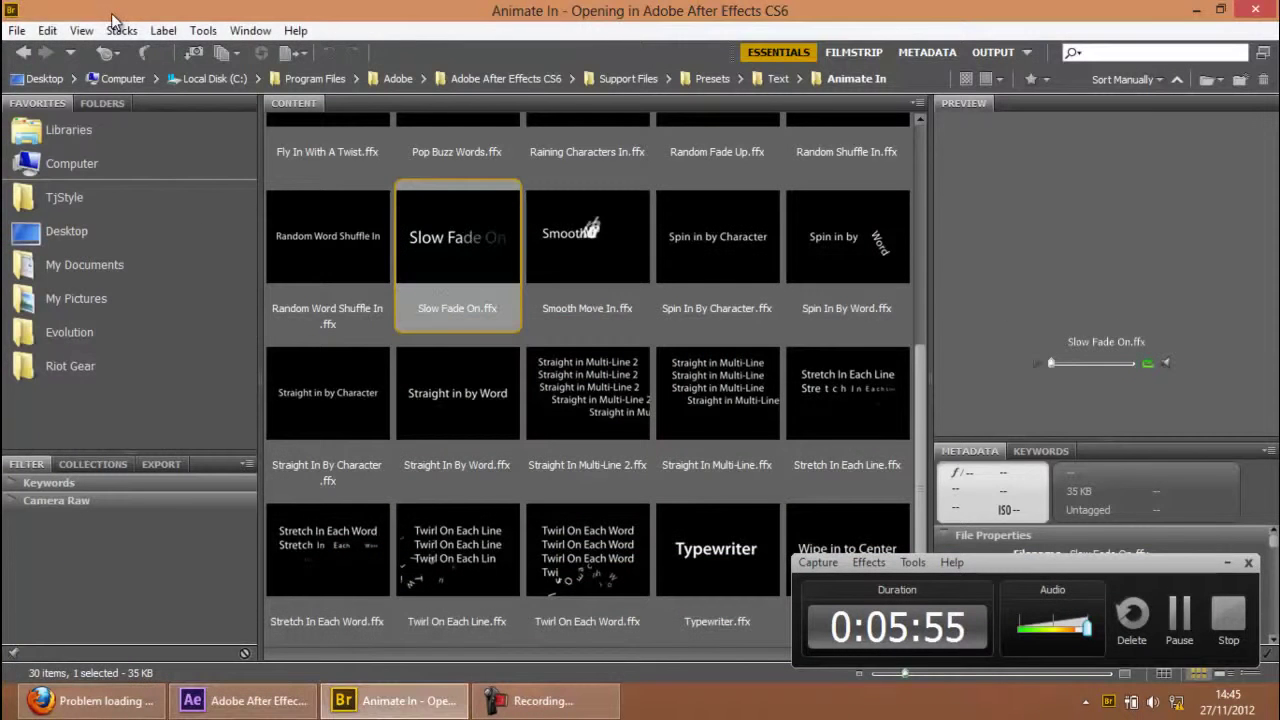
left_click(19, 33)
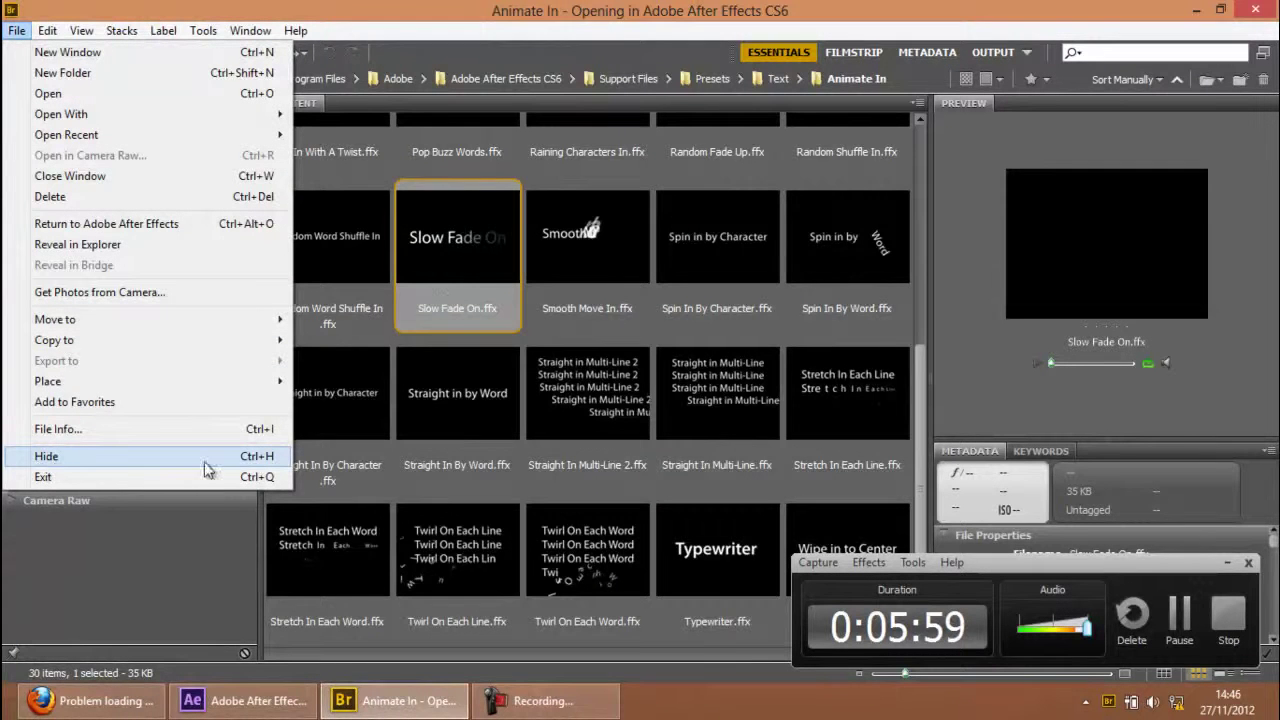
left_click(86, 457)
left_click(250, 700)
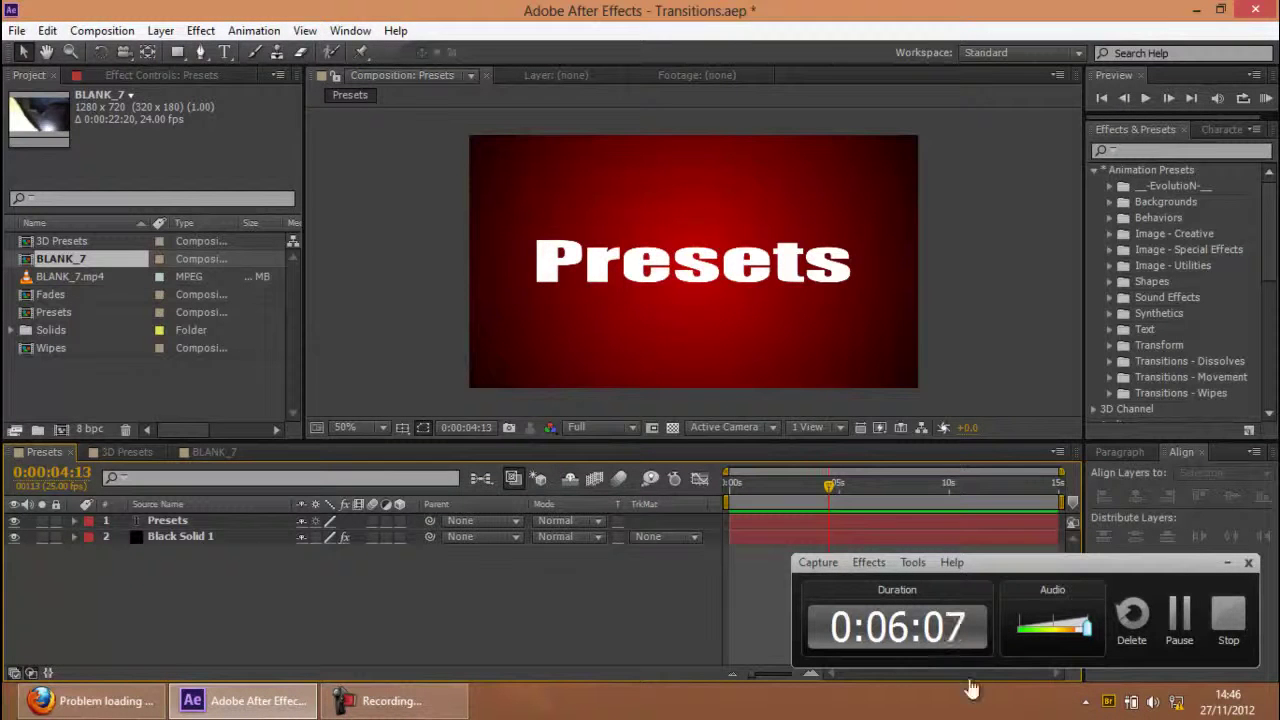
- Minimize the screen recorder, restore the hidden Adobe Bridge window and switch back to After Effects
left_click(1228, 561)
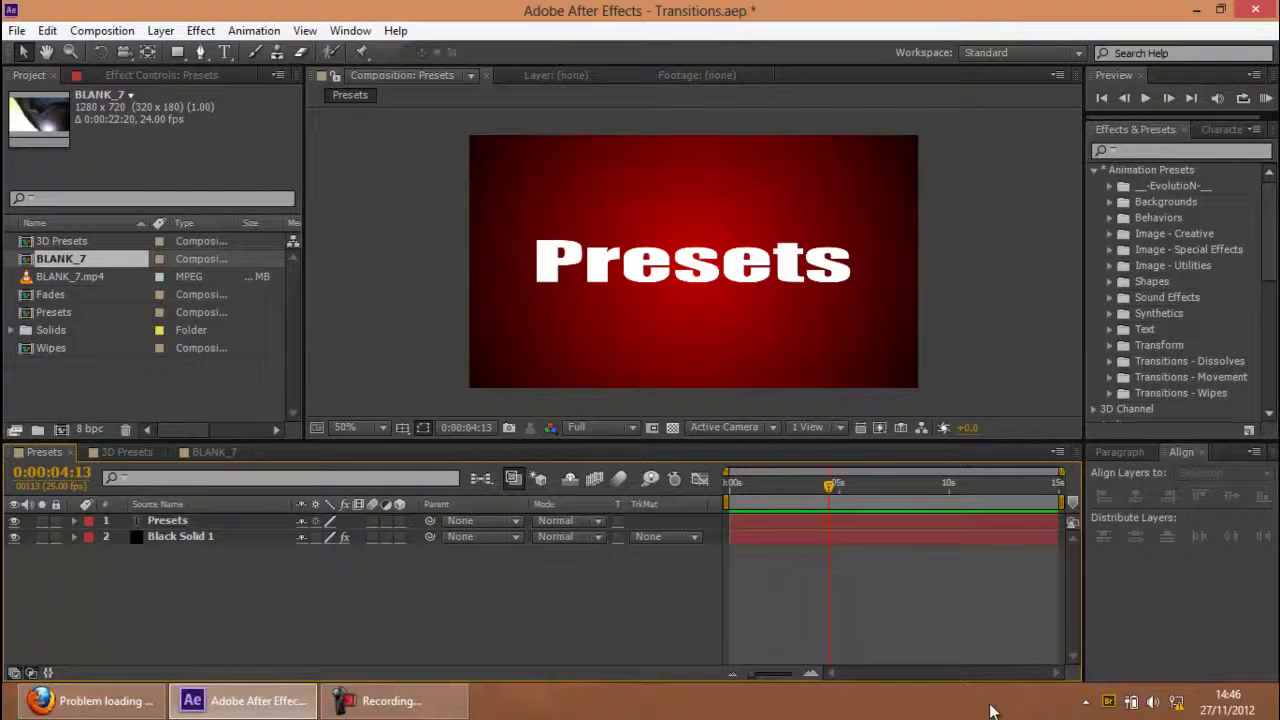
left_click(1109, 701)
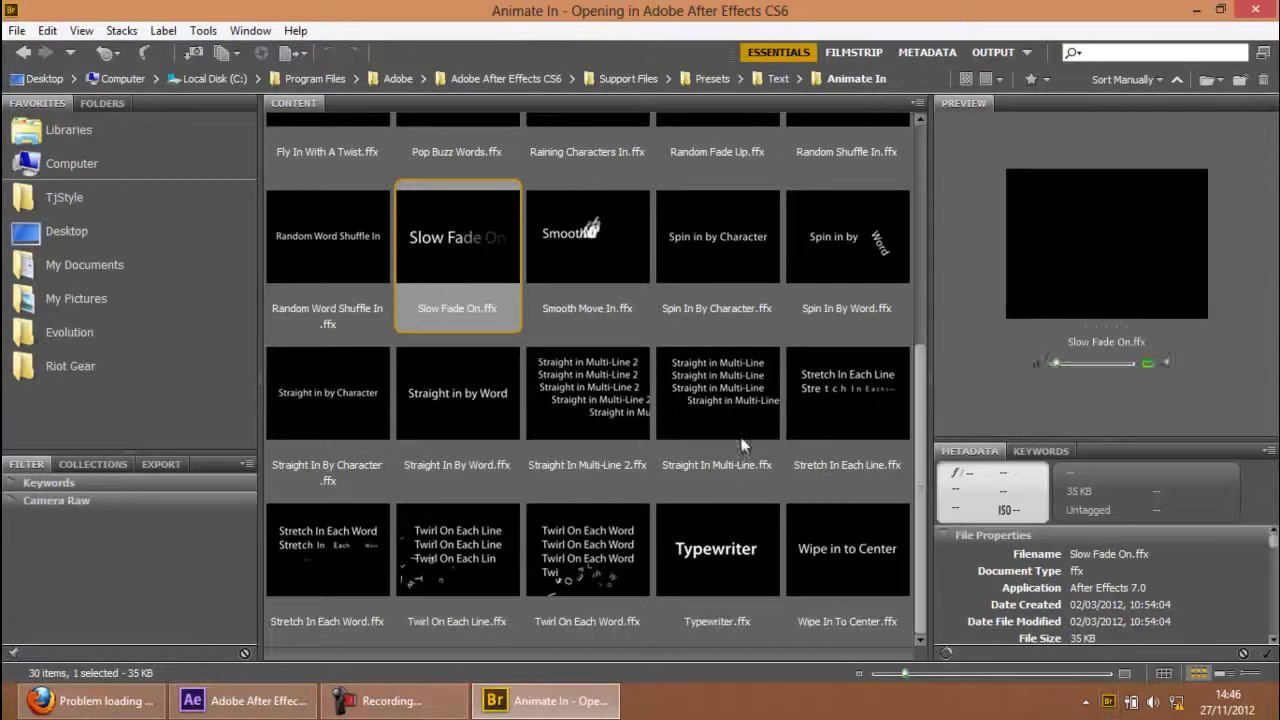
left_click(250, 700)
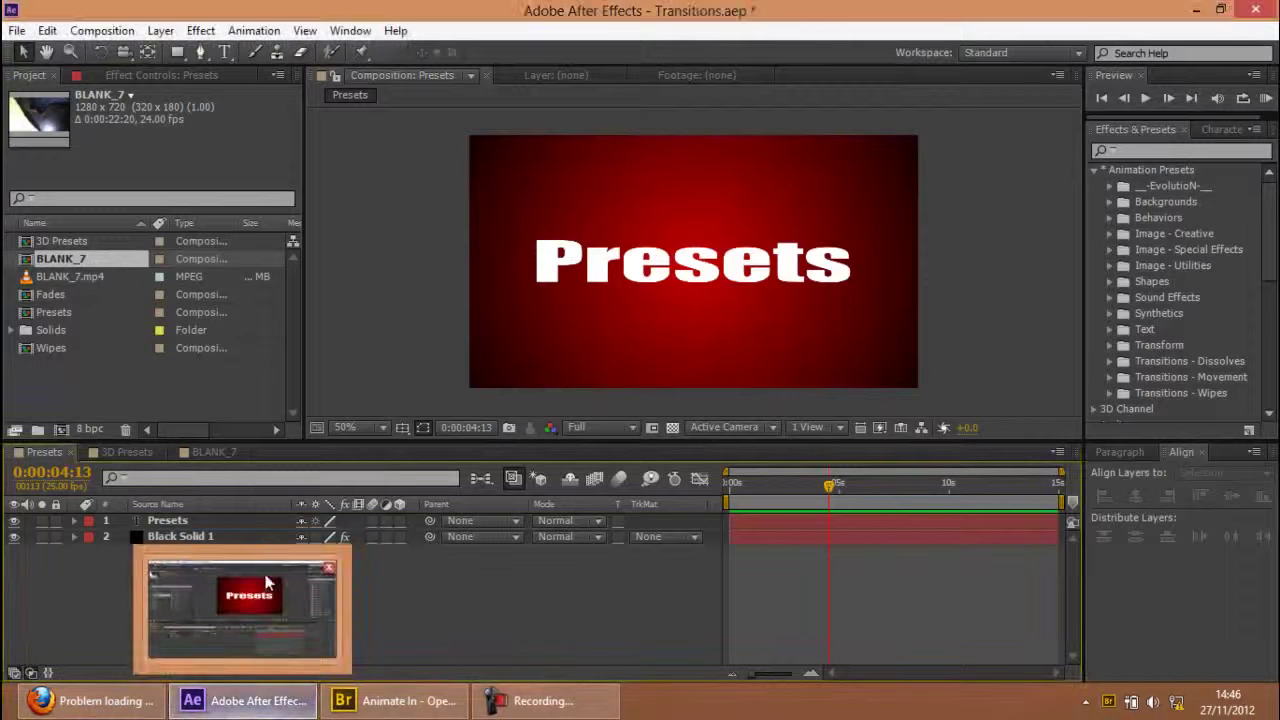
- Open the 3D Presets composition at its first frame, and switch to Adobe Bridge to open the 3D Text preset folder
left_click(121, 453)
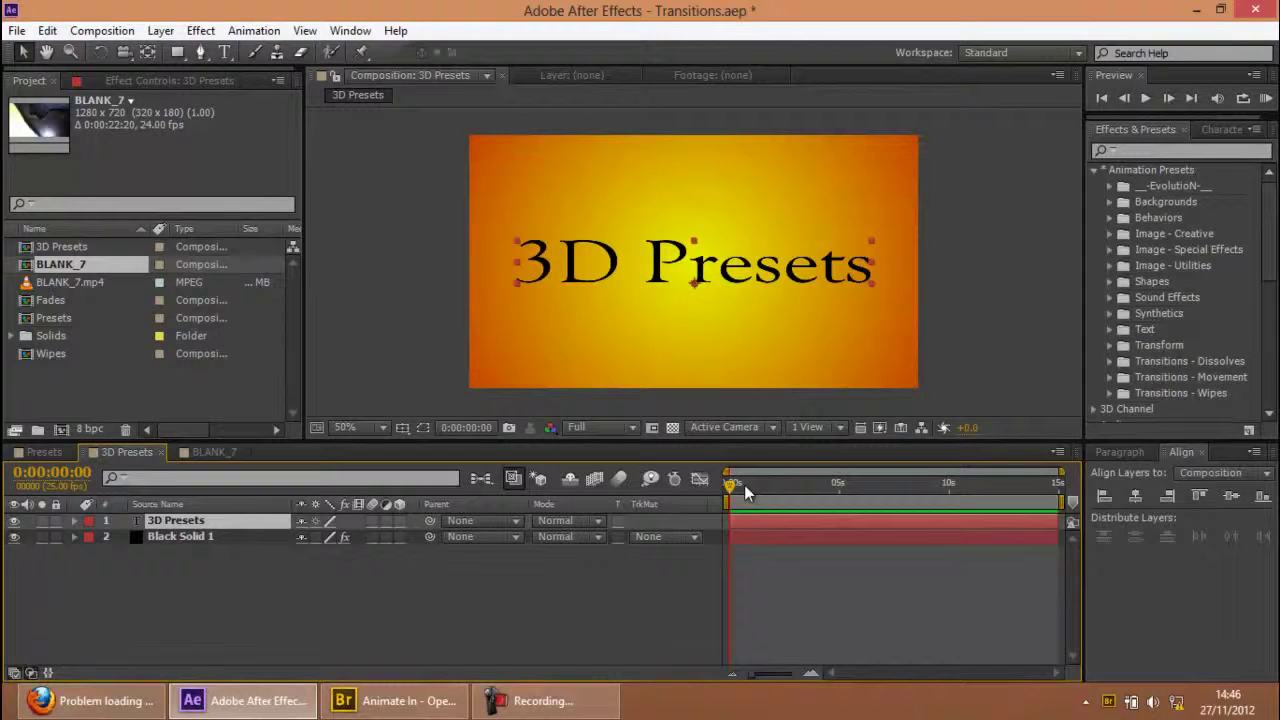
left_click_drag(745, 487, 663, 491)
left_click(395, 700)
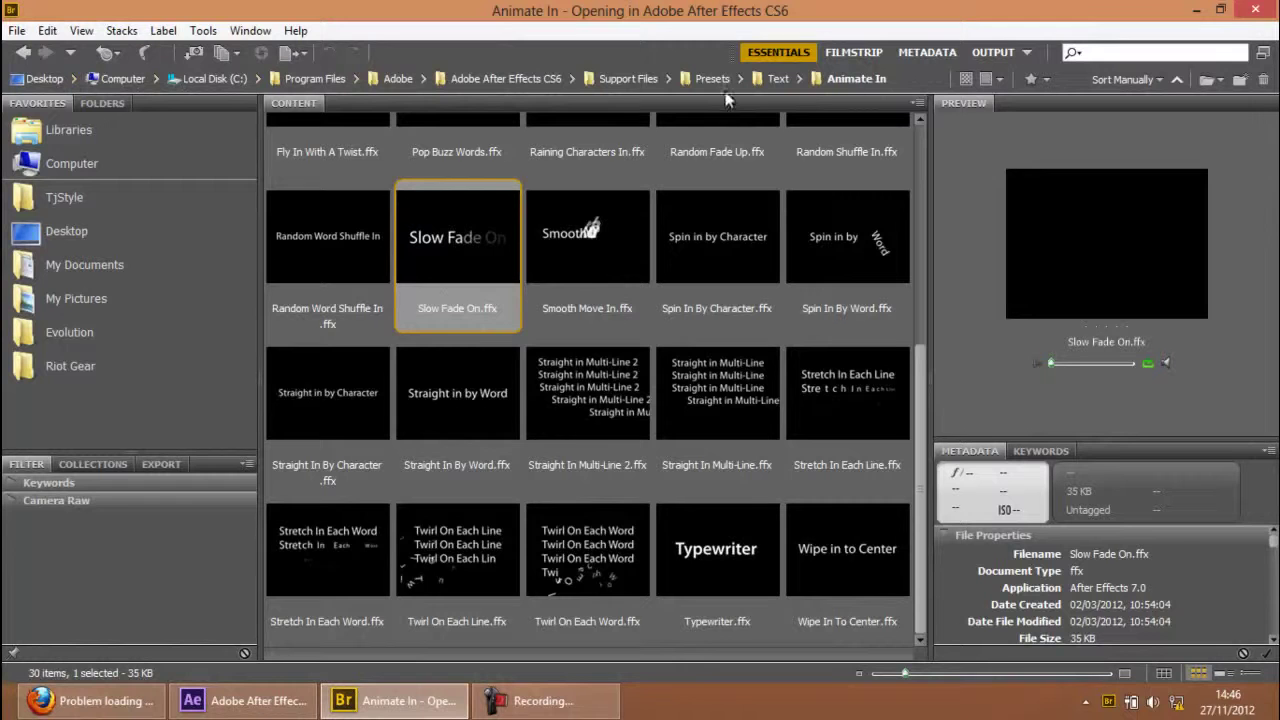
left_click(778, 79)
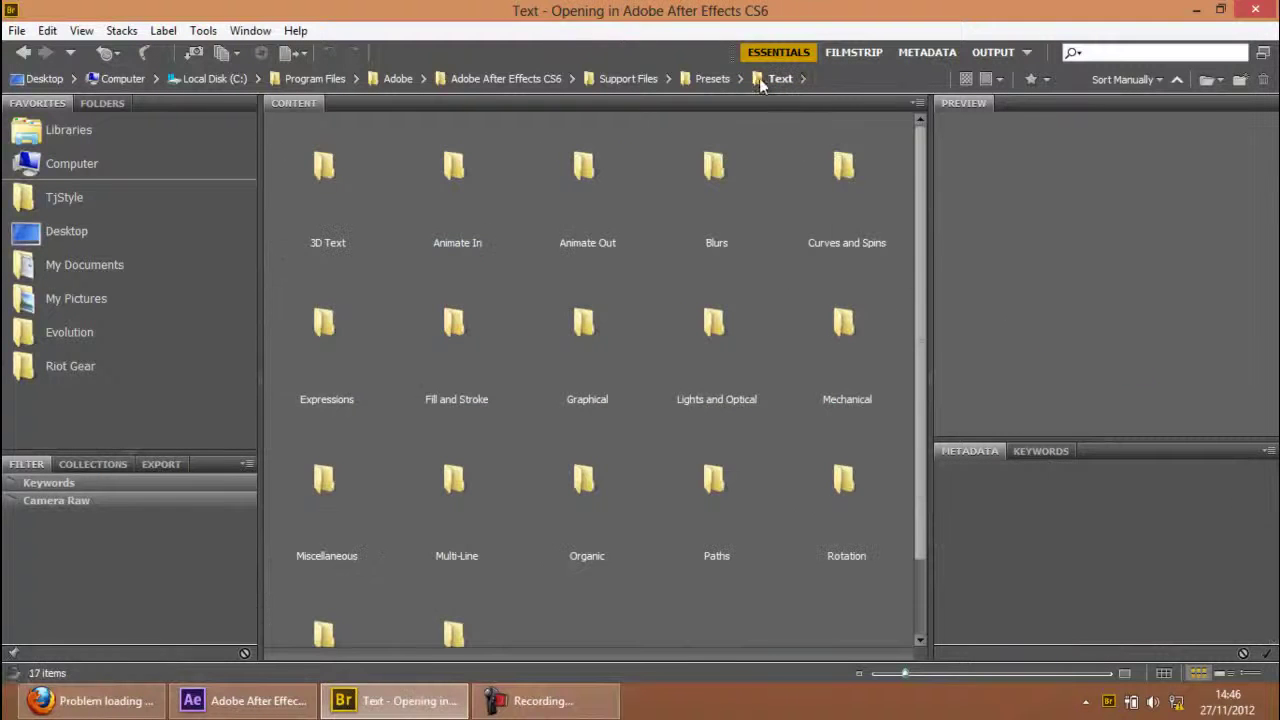
double_click(318, 186)
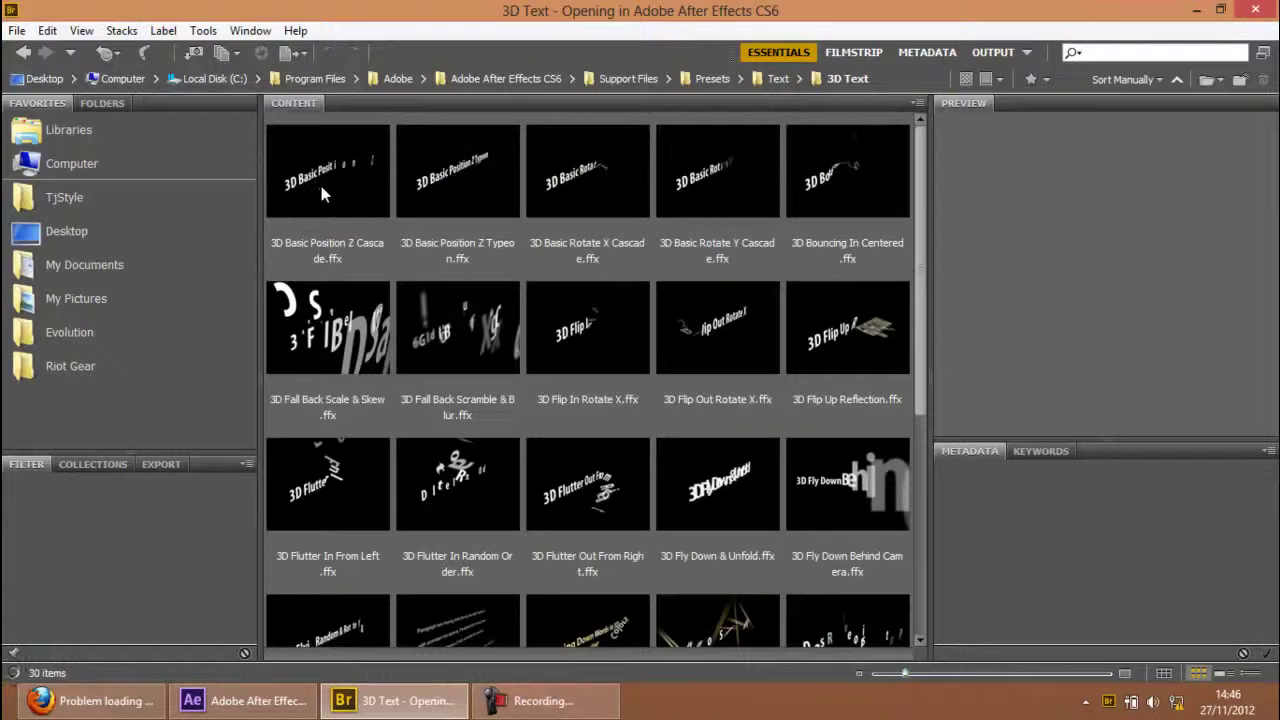
- Browse the 3D Text presets and preview 3D Flip Up Reflection.ffx
scroll(611, 284, "down", 5)
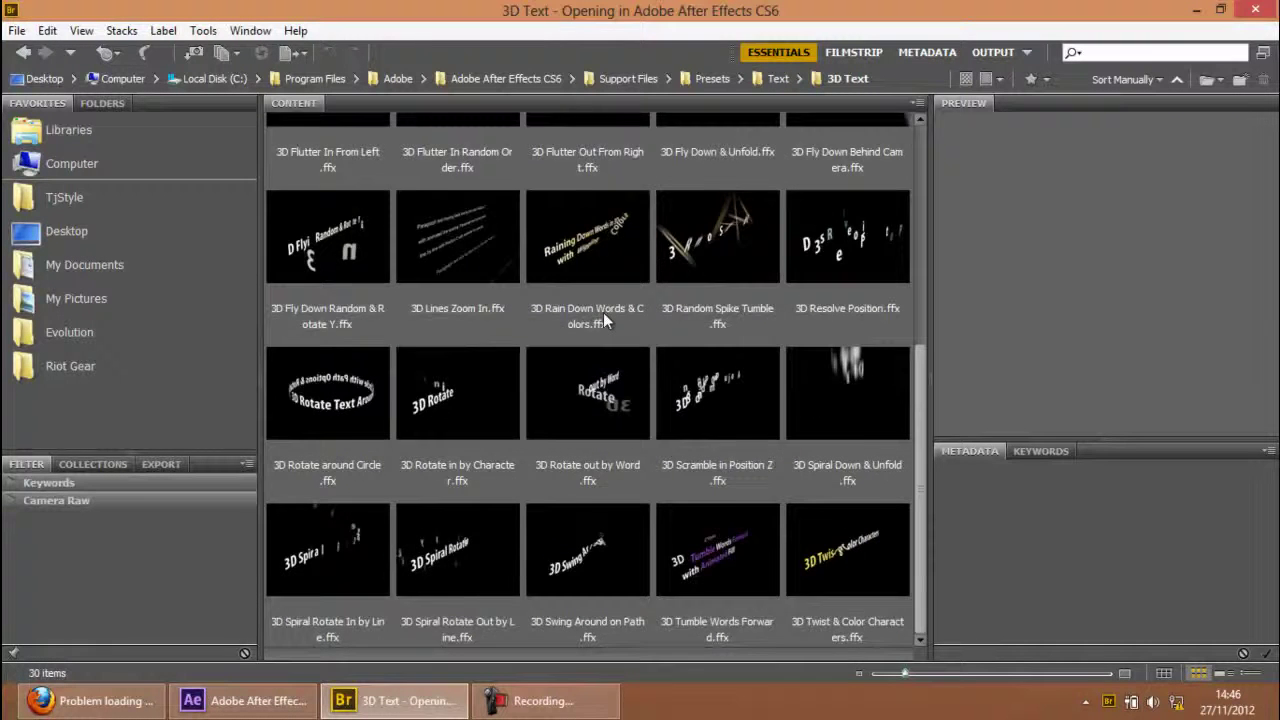
scroll(603, 310, "up", 5)
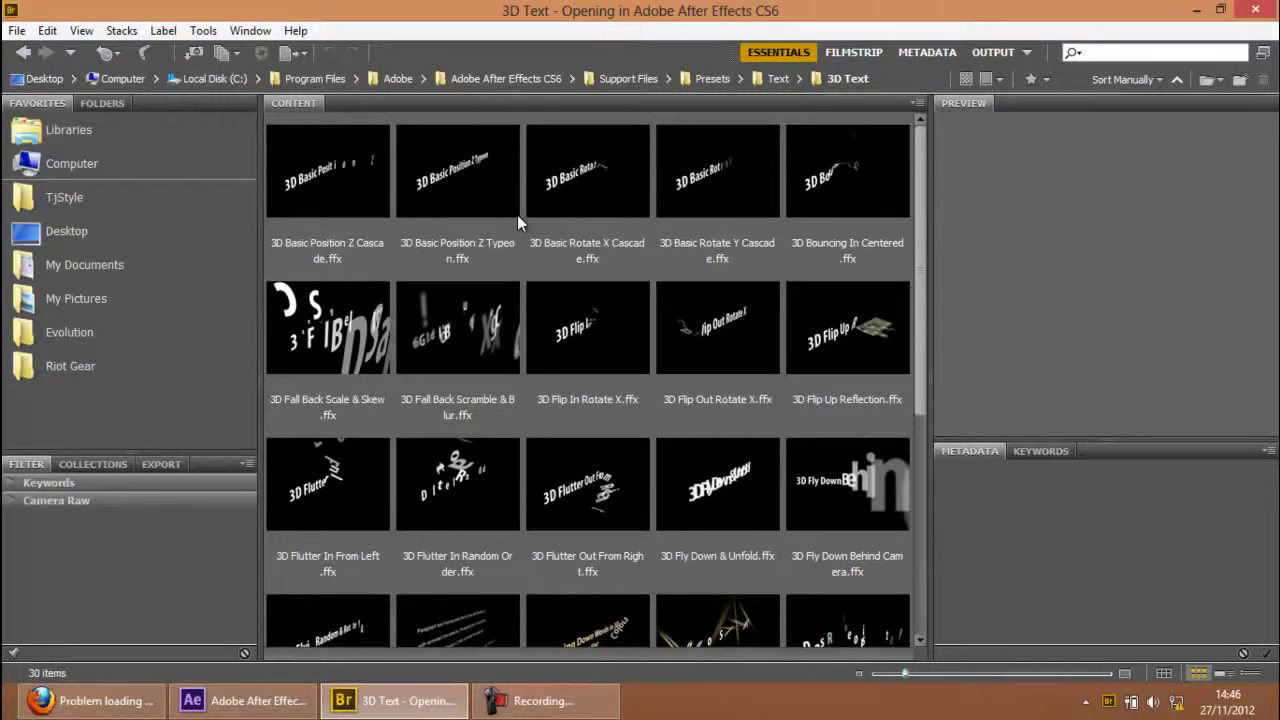
scroll(685, 222, "down", 2)
scroll(670, 245, "up", 2)
left_click(863, 338)
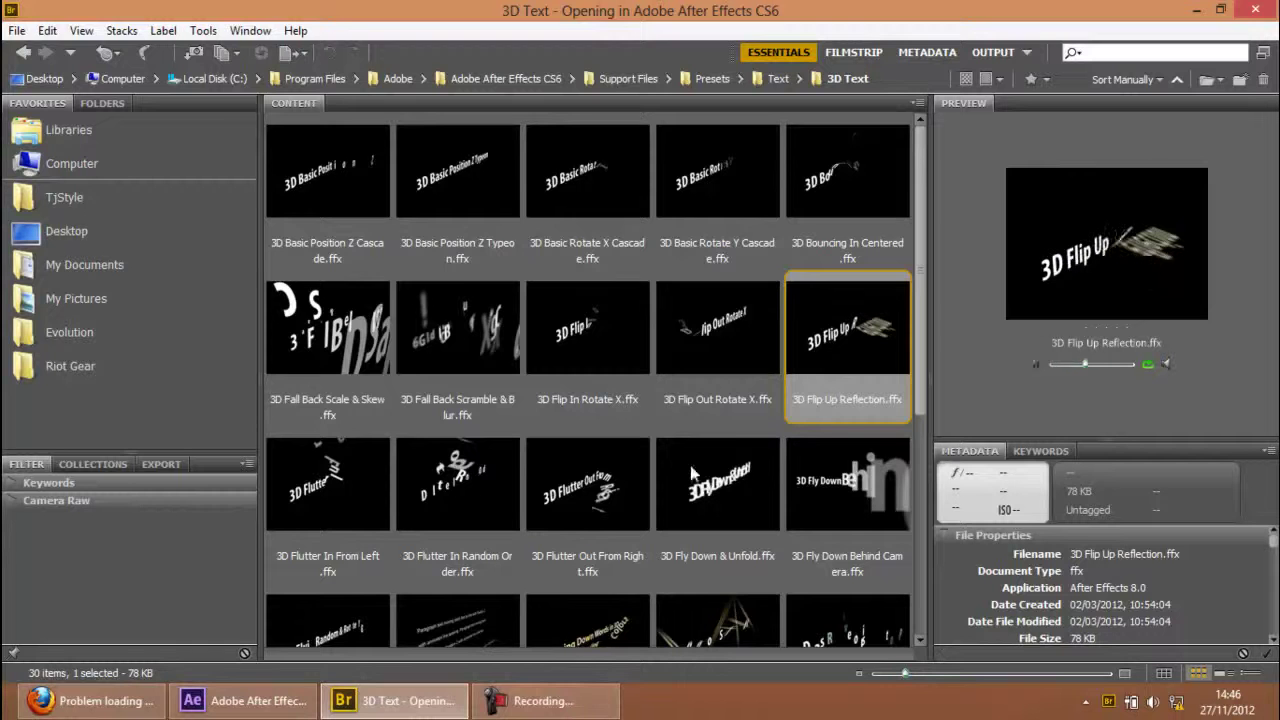
- Preview 3D Fly Down Behind Camera.ffx and apply it to the 3D Presets text layer in After Effects
scroll(646, 465, "down", 1)
left_click(823, 341)
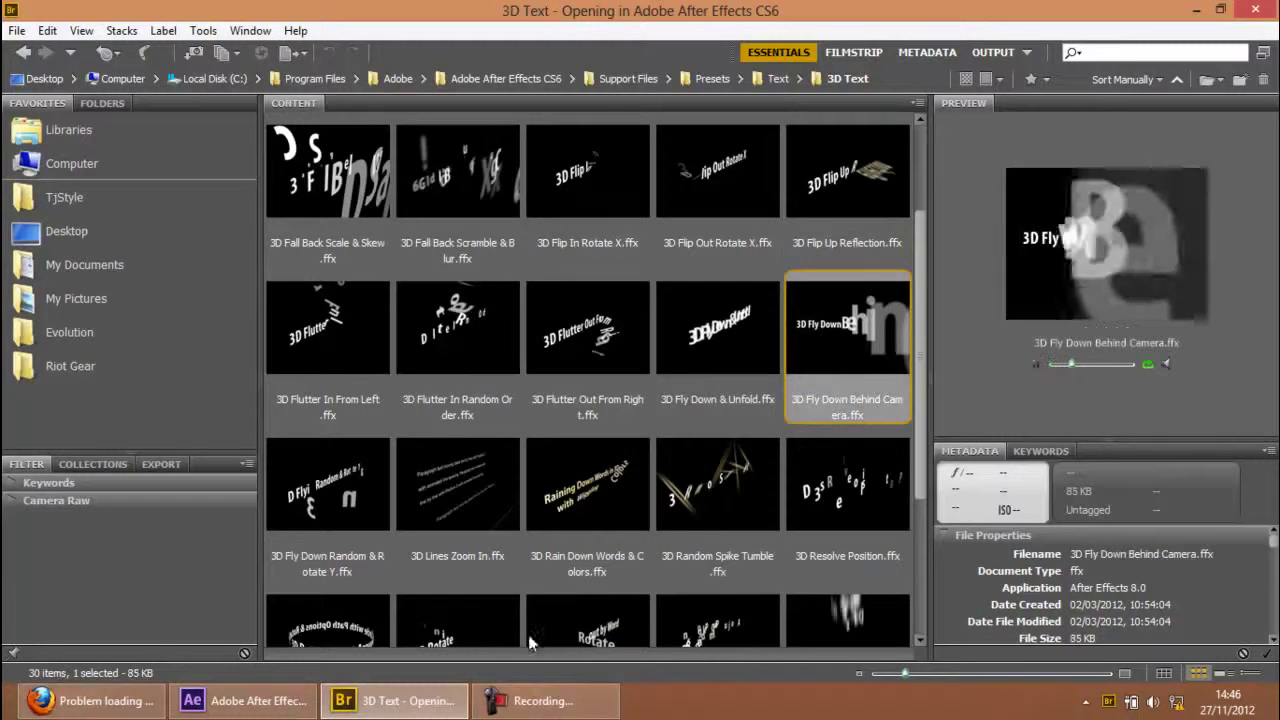
double_click(829, 339)
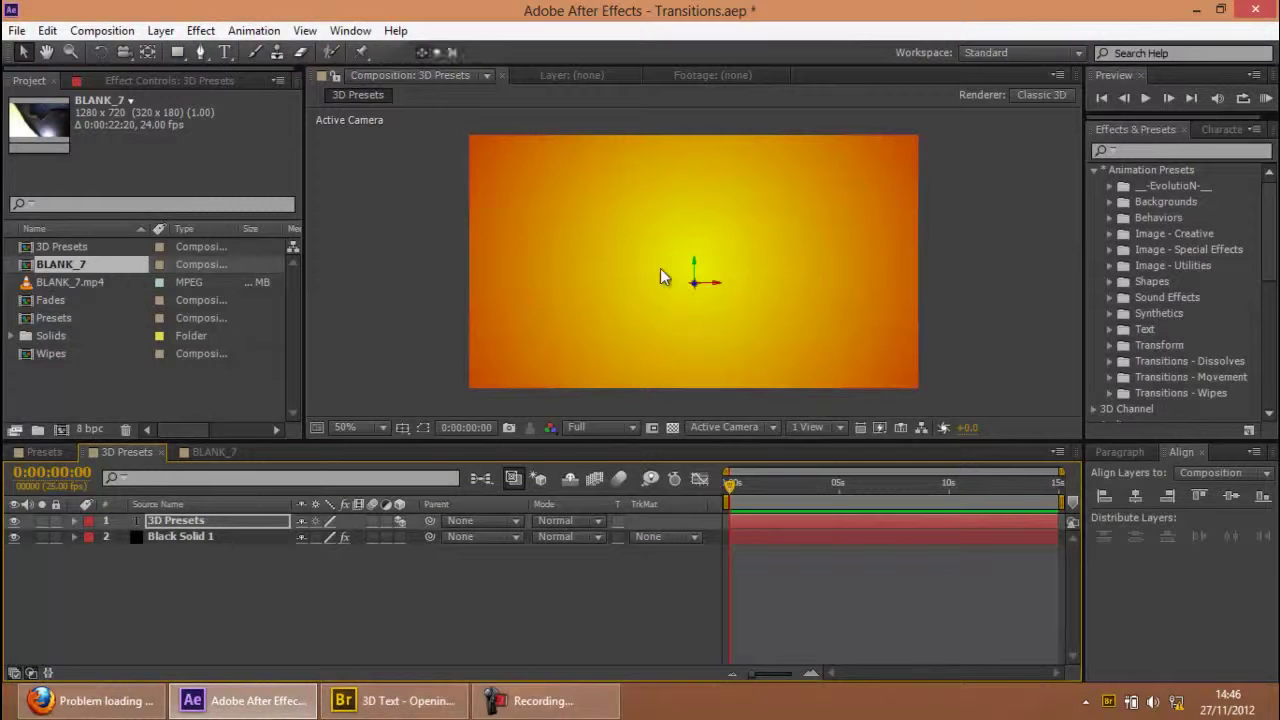
- RAM-preview the 3D Presets text animation, stop playback and move the current time to 0:00:01:14
left_click(1266, 98)
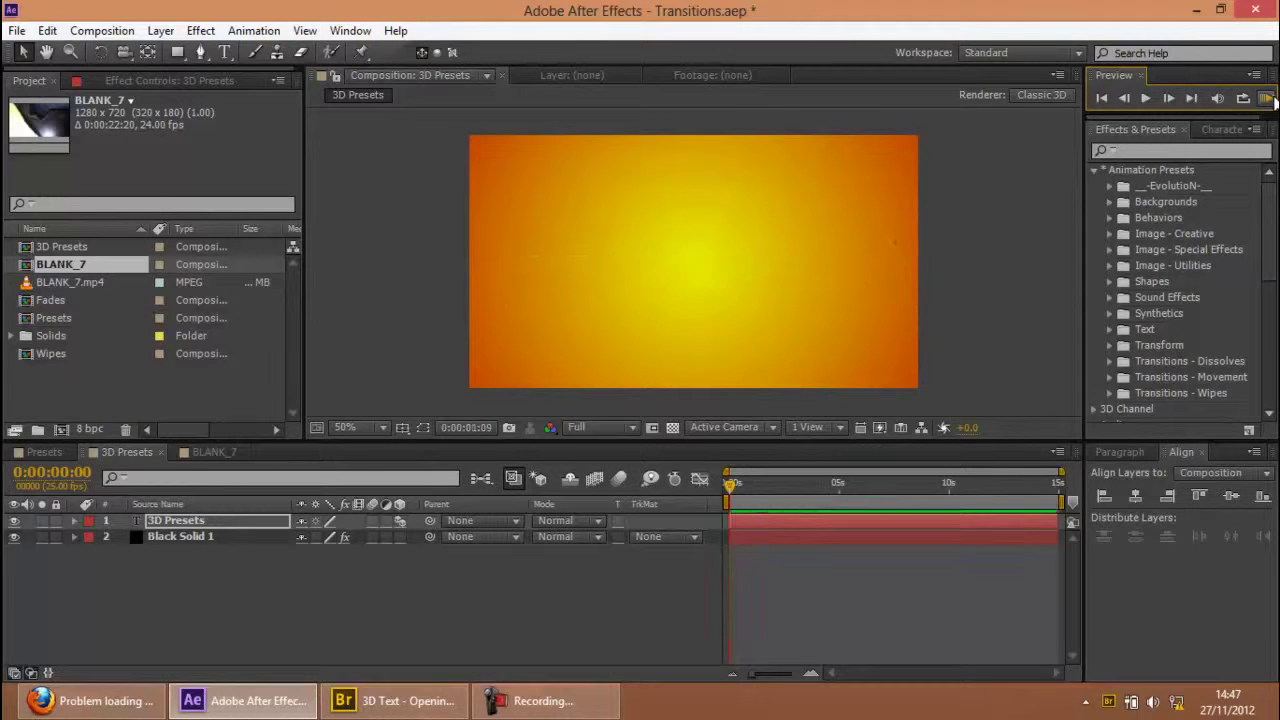
left_click(1268, 99)
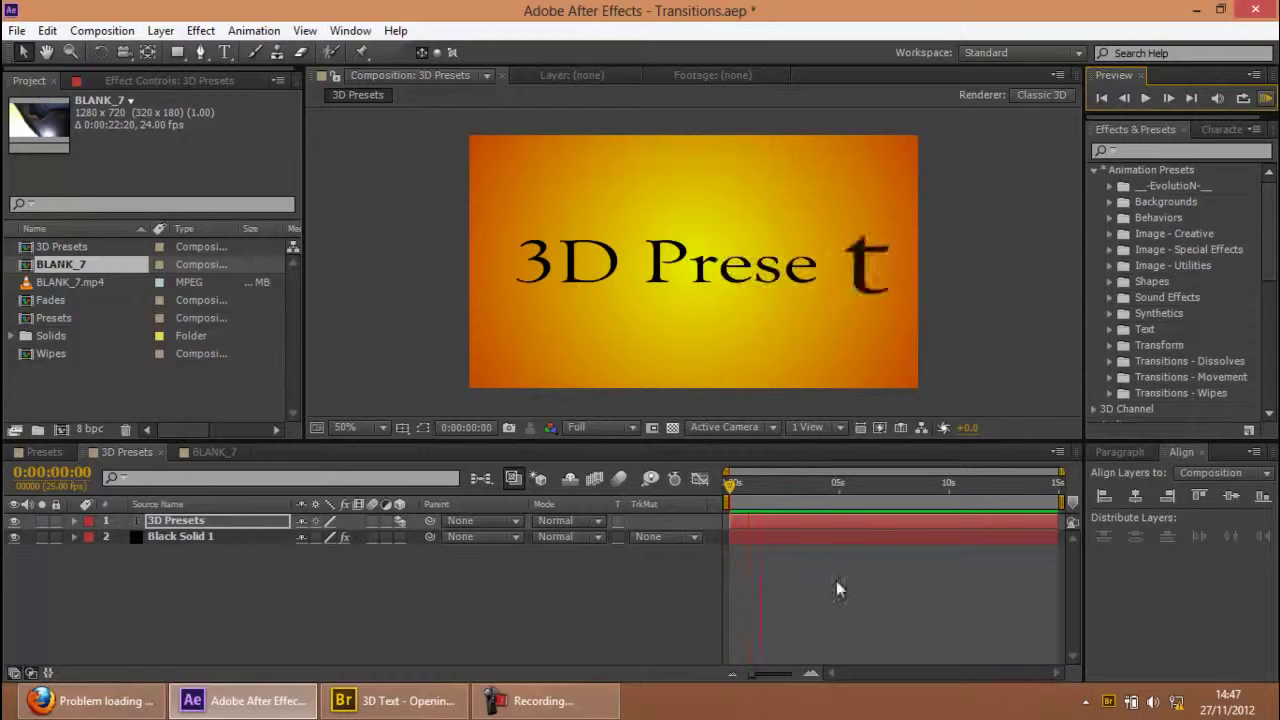
key("space")
left_click(764, 484)
- Move the current time to 0:00:01:10, reveal the 3D Presets layer's keyframes and hide the screen recorder
left_click(510, 700)
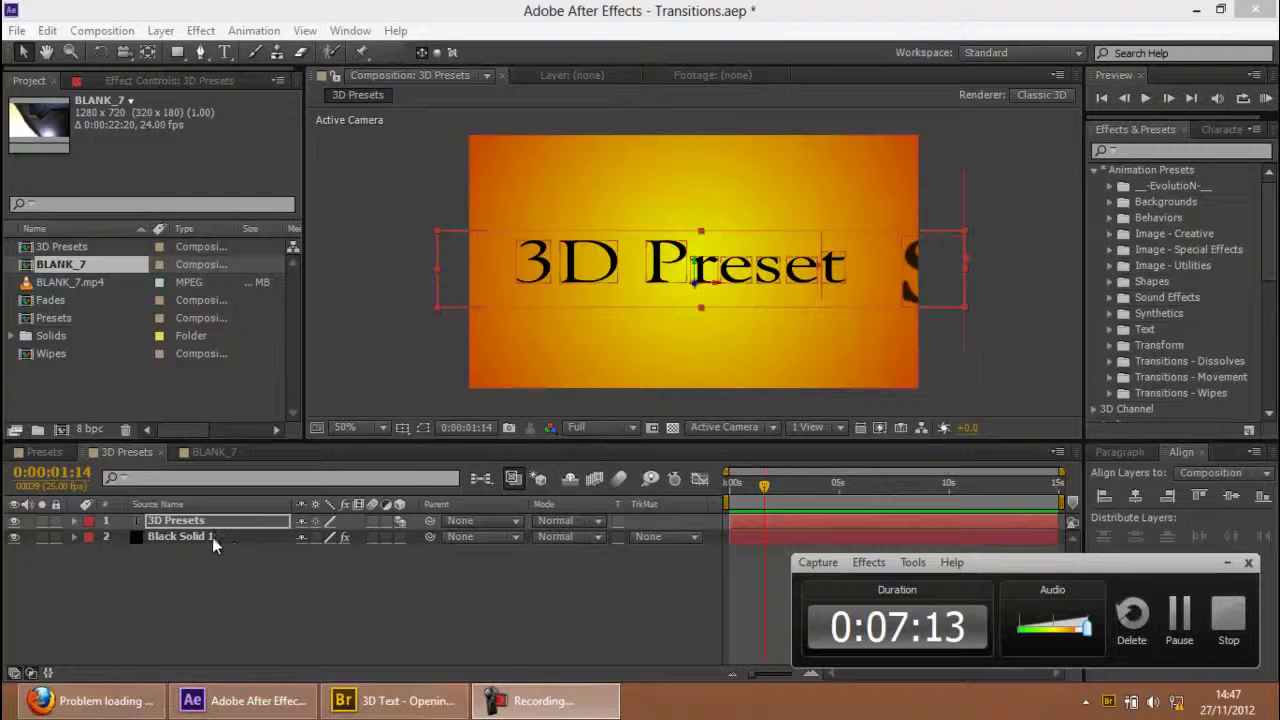
key("Return")
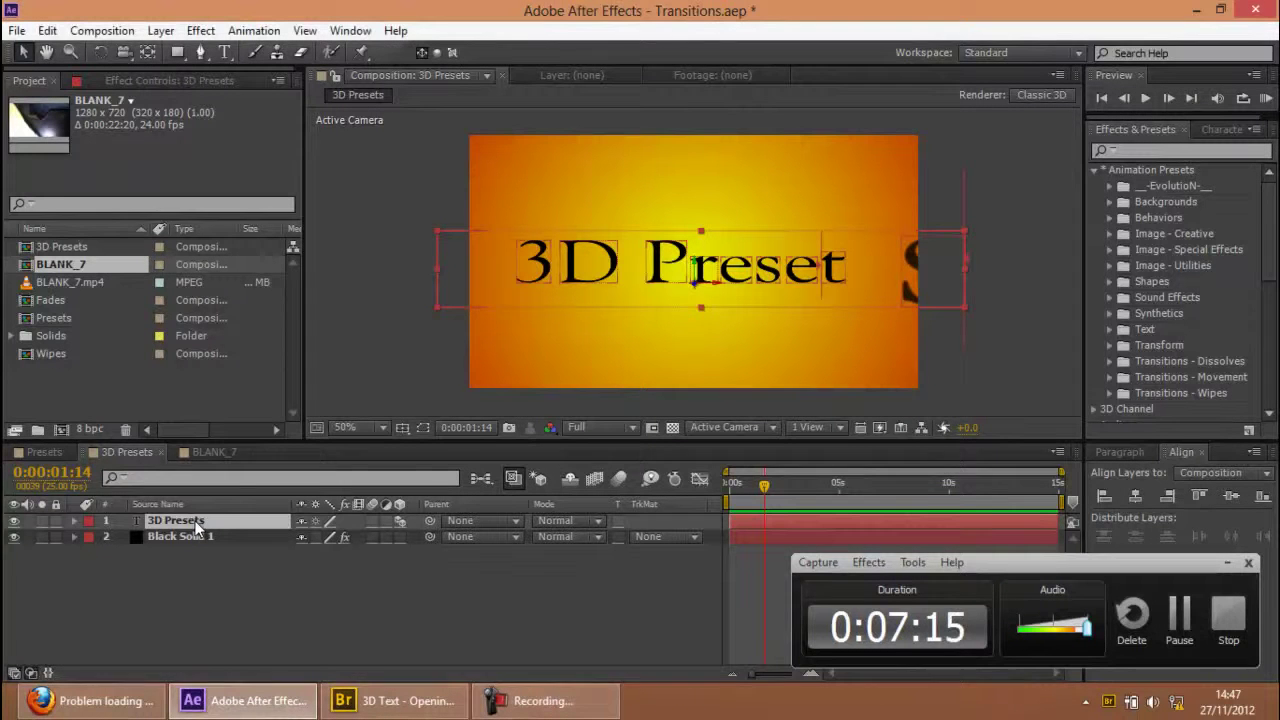
left_click_drag(764, 490, 760, 495)
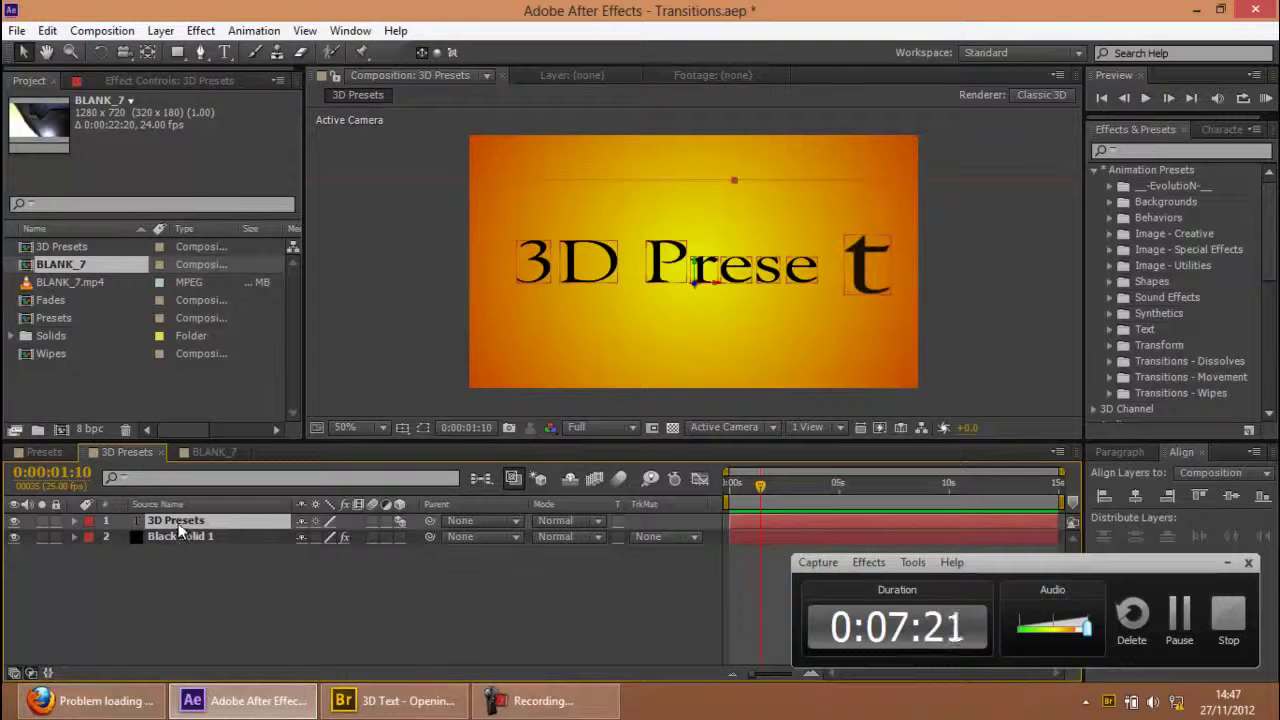
key("u")
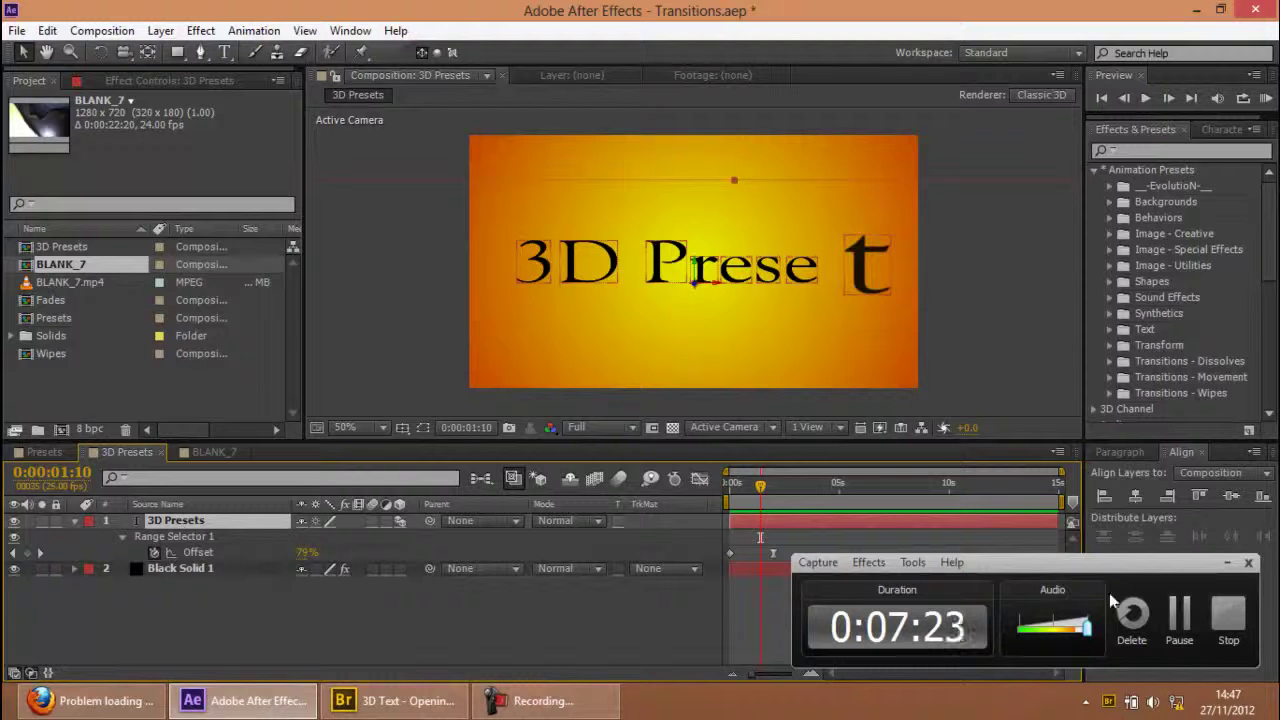
left_click(1229, 612)
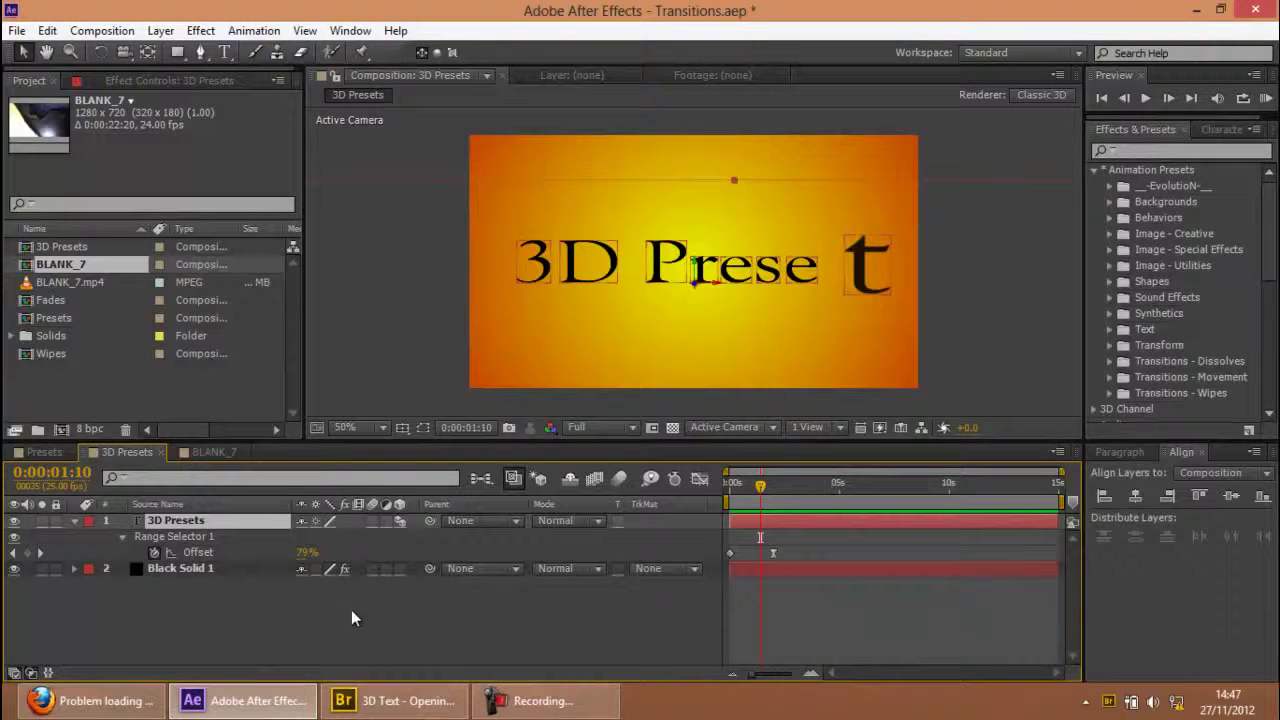
- Shorten the text animation by moving the ending Offset keyframe to just before 0:00:01:00, with the current time at 0:00:00:00
left_click_drag(753, 499, 773, 499)
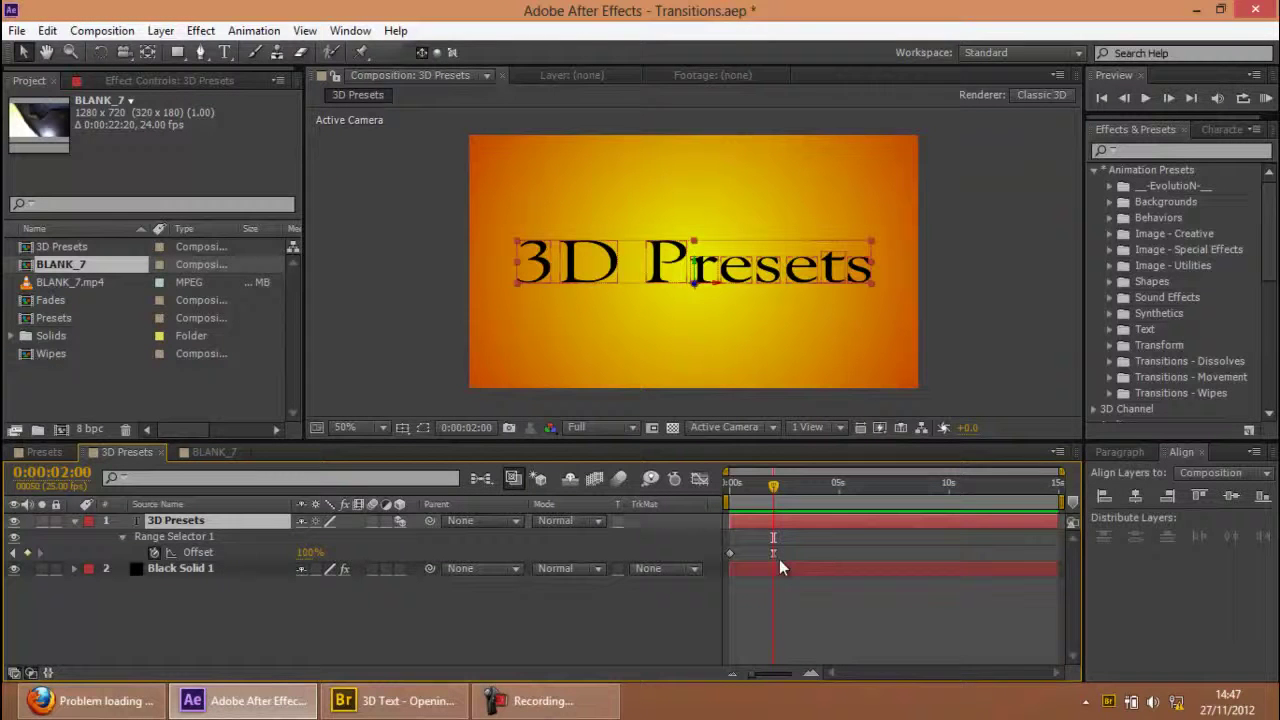
left_click_drag(771, 555, 751, 558)
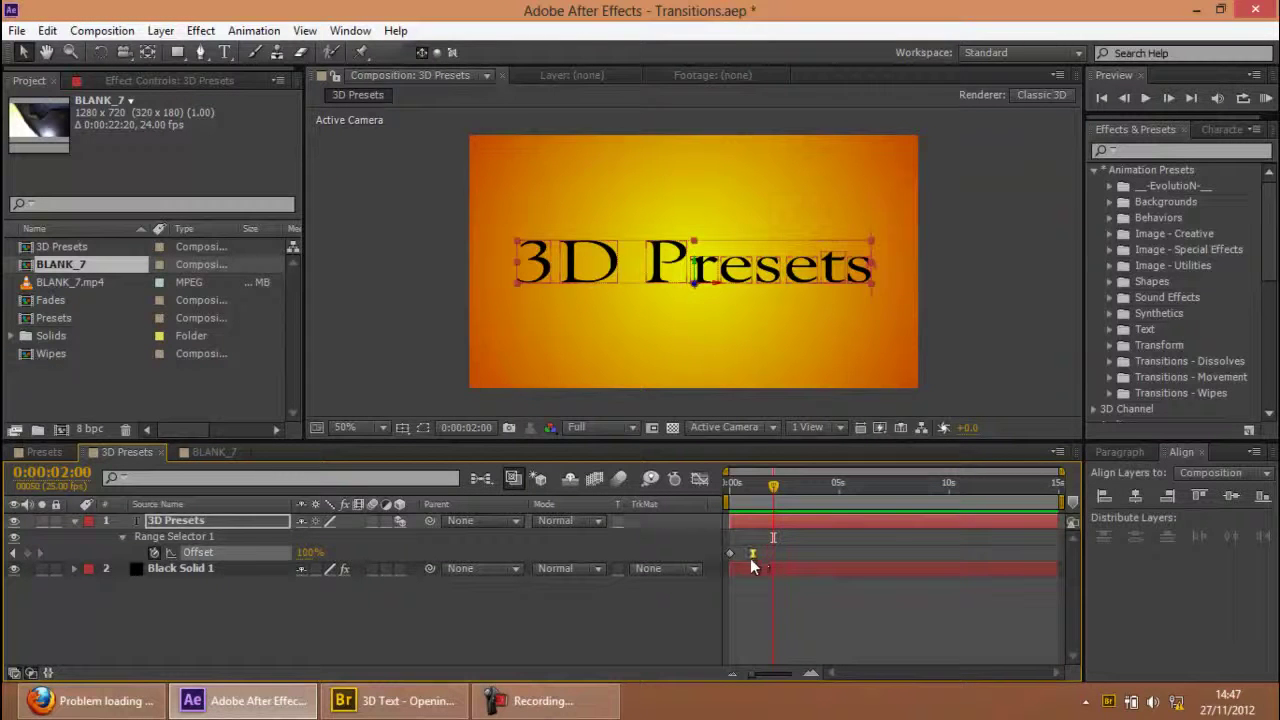
left_click_drag(741, 494, 696, 492)
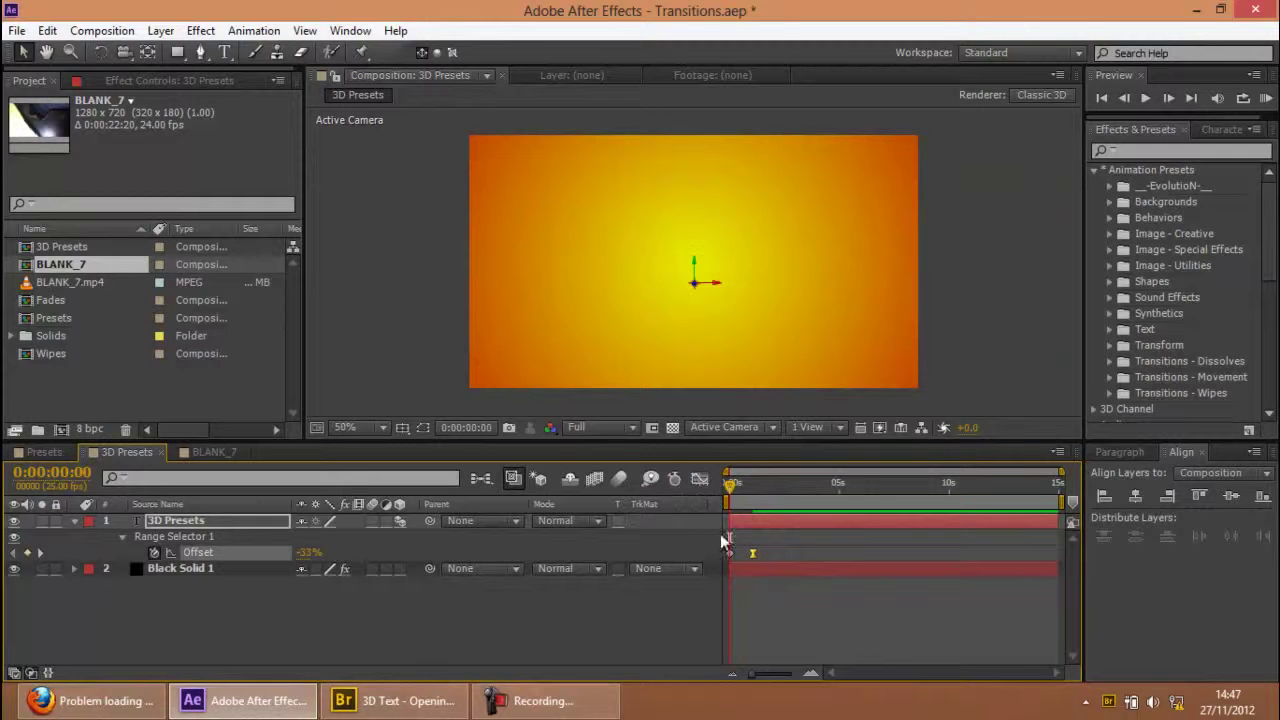
mouse_move(753, 555)
left_mouse_down()
mouse_move(835, 561)
mouse_move(746, 555)
left_mouse_up()
- RAM-preview the shortened 3D text animation, move the current time to 0:00:01:00 and collapse the 3D Presets layer's properties
left_click(952, 360)
left_click(1265, 98)
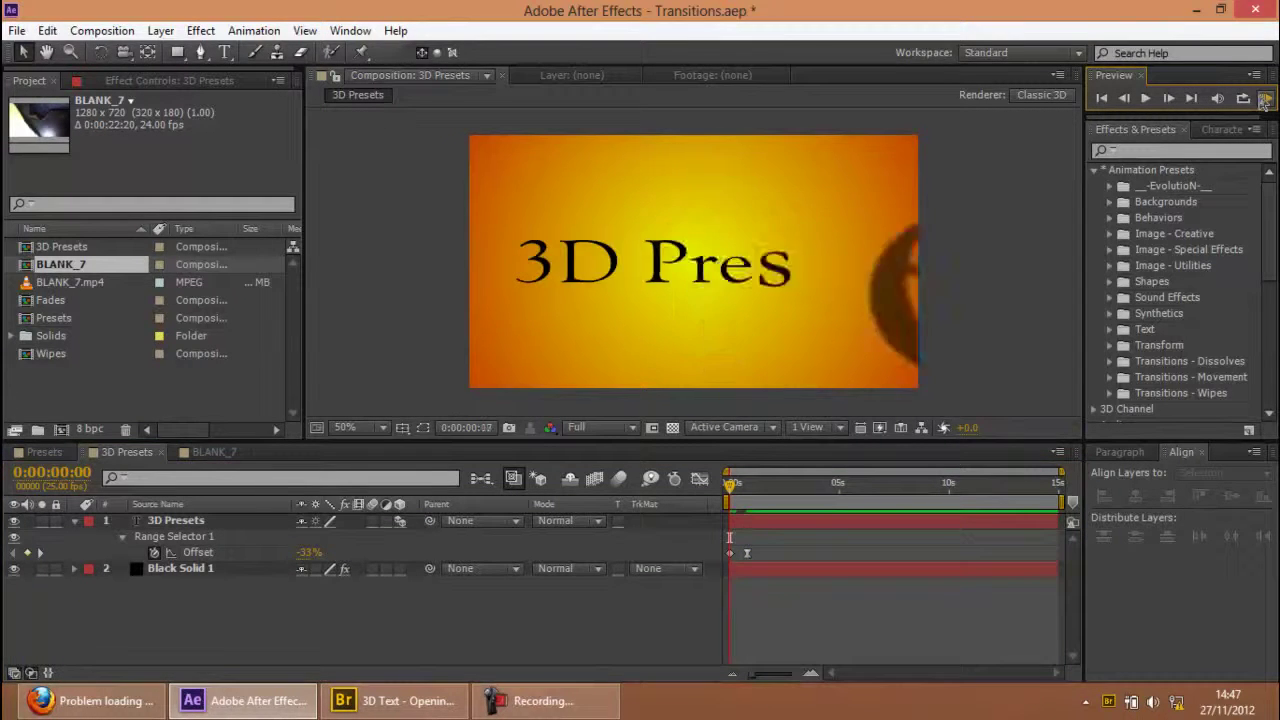
left_click_drag(729, 487, 751, 487)
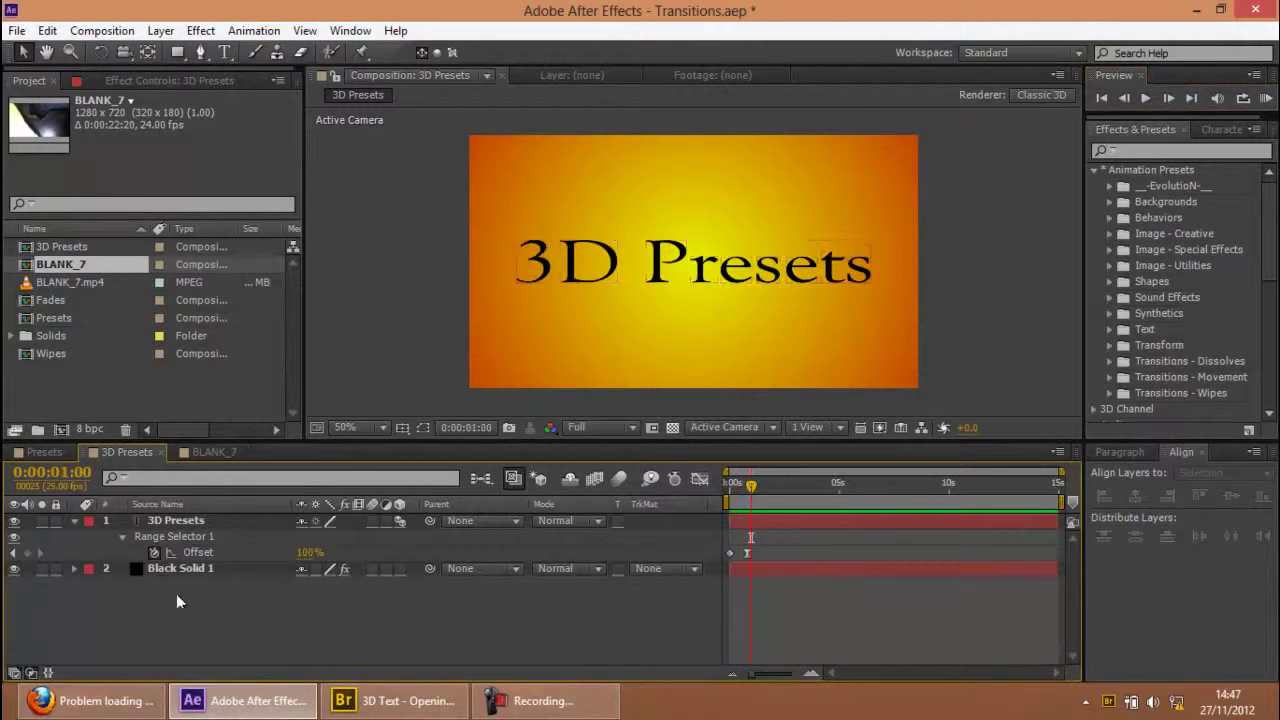
left_click(73, 521)
- Switch to Adobe Bridge and open the Transitions - Wipes folder inside Presets
left_click(395, 700)
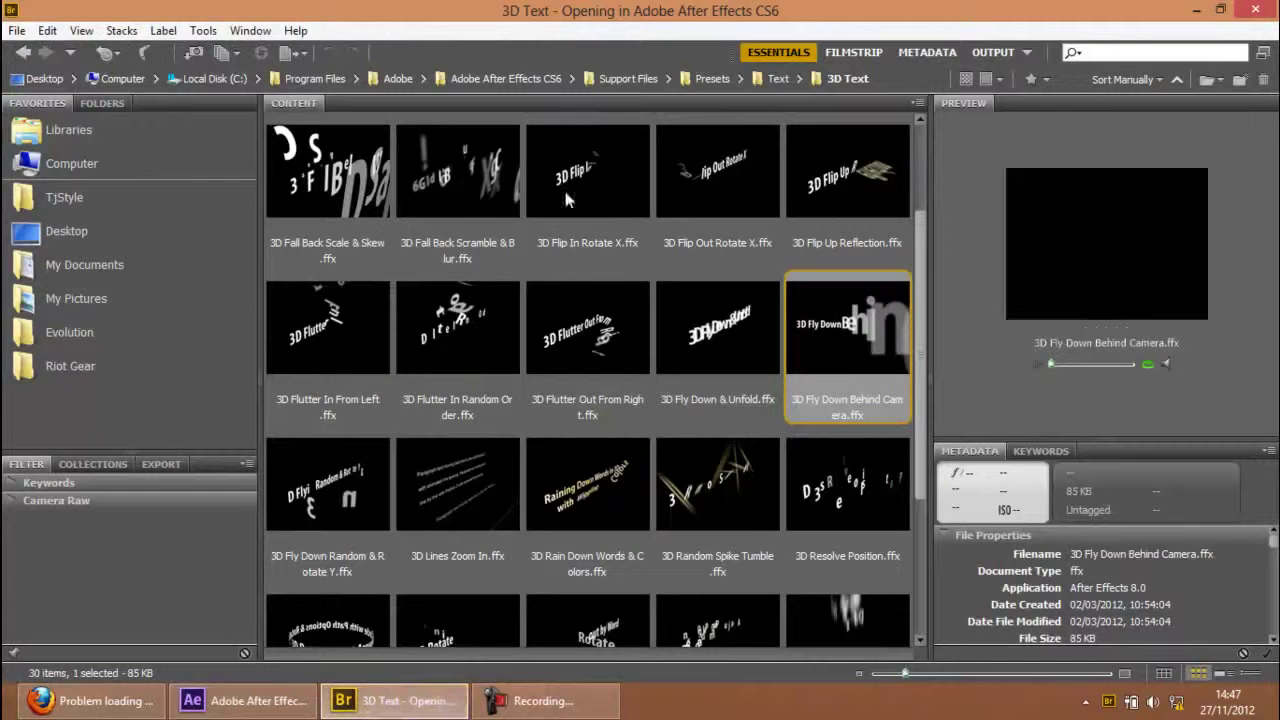
left_click(525, 700)
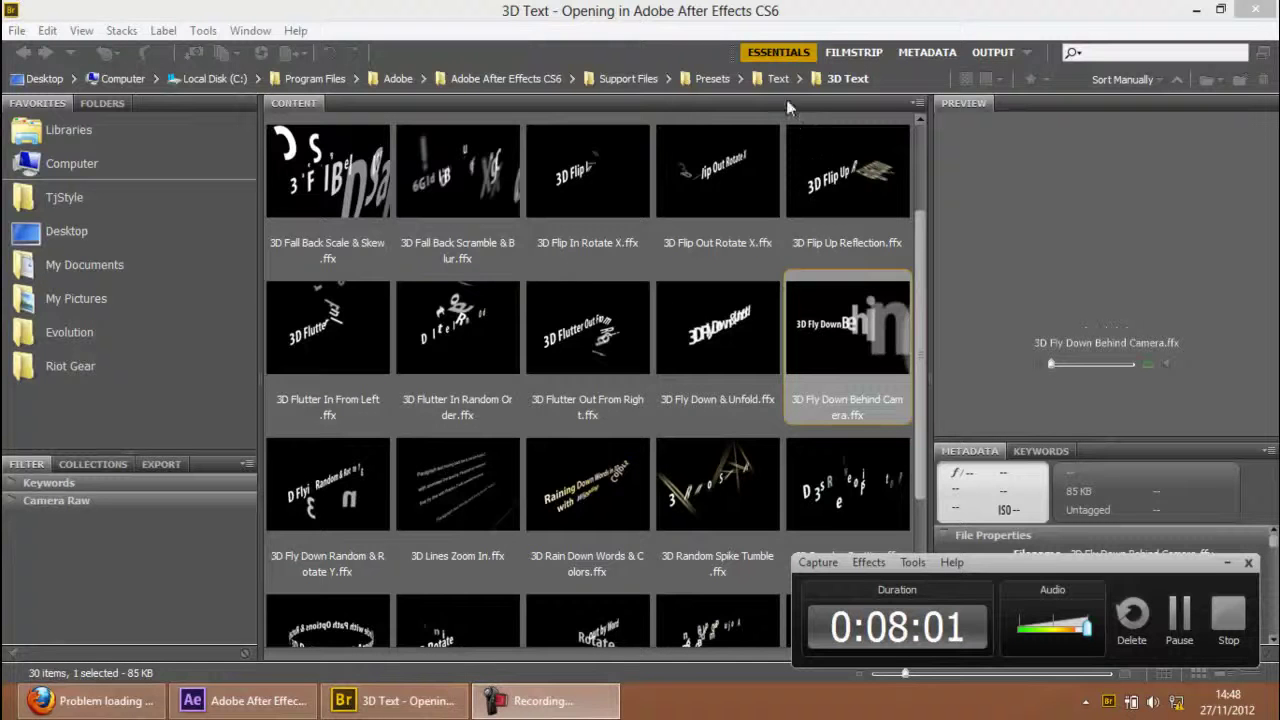
left_click(712, 79)
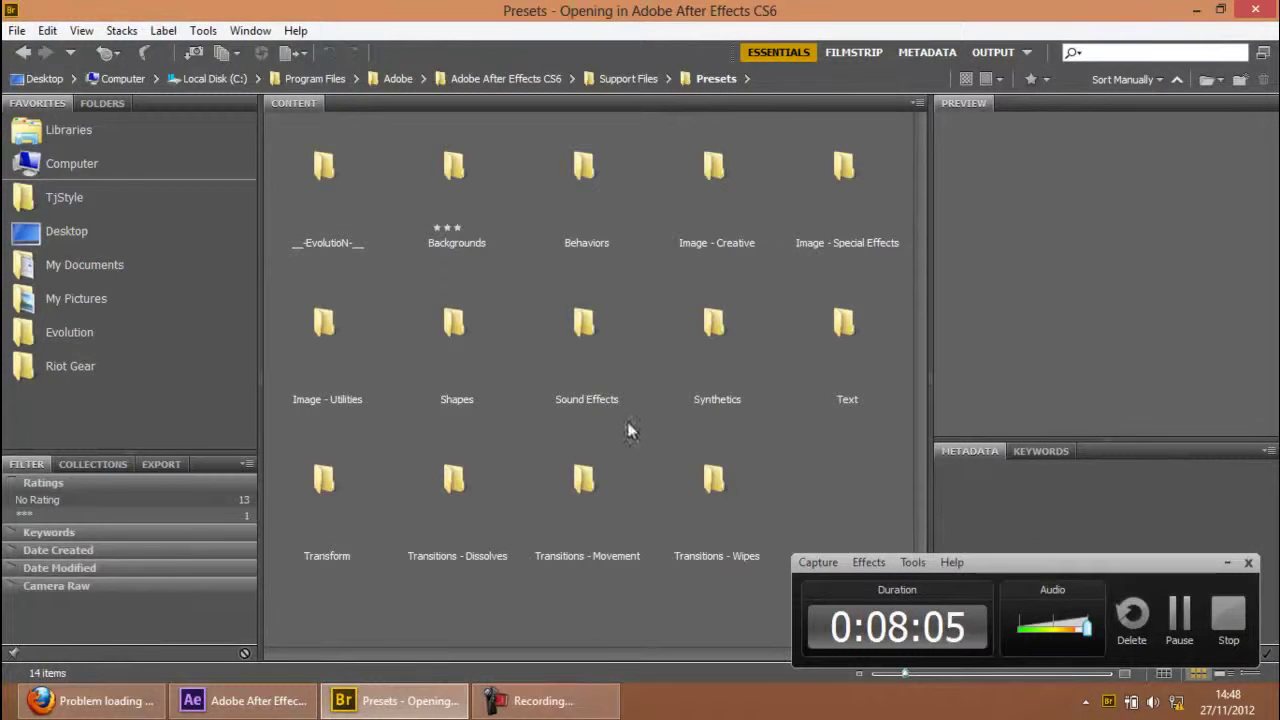
double_click(712, 480)
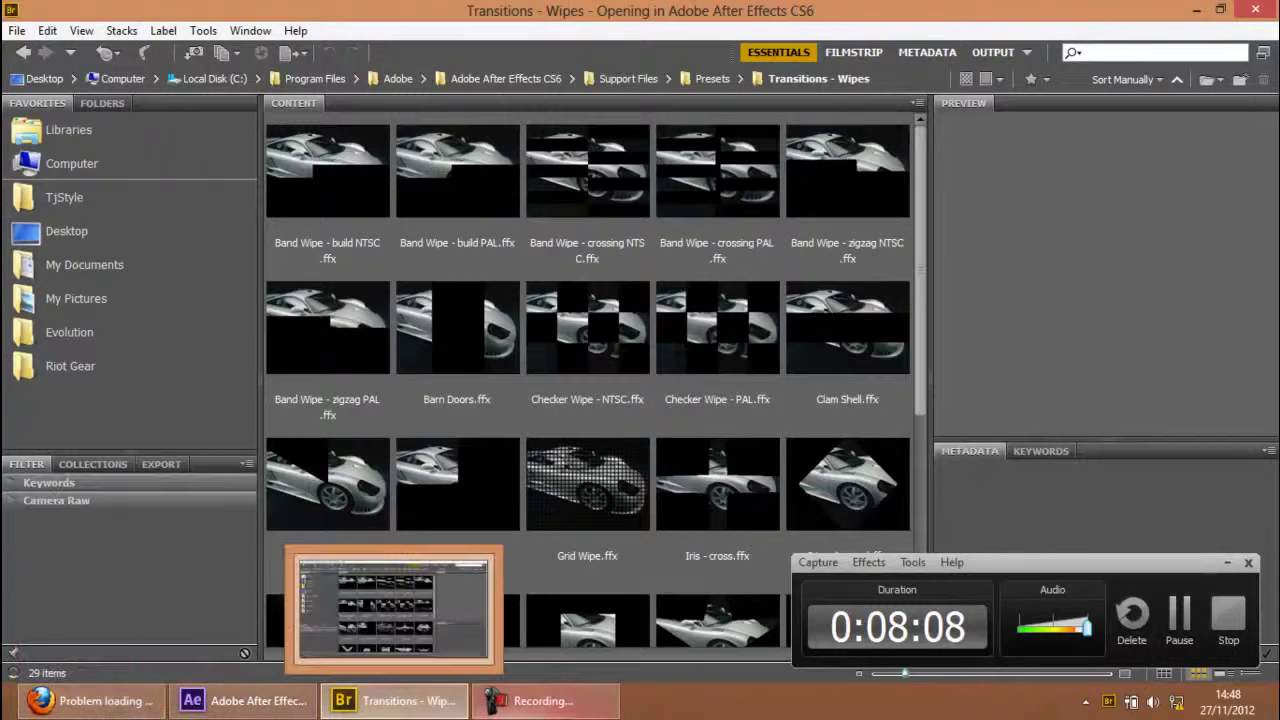
- In After Effects, open the BLANK_7 composition, make its lower video layer visible and play the footage to 0:00:00:06
left_click(248, 700)
left_click(205, 455)
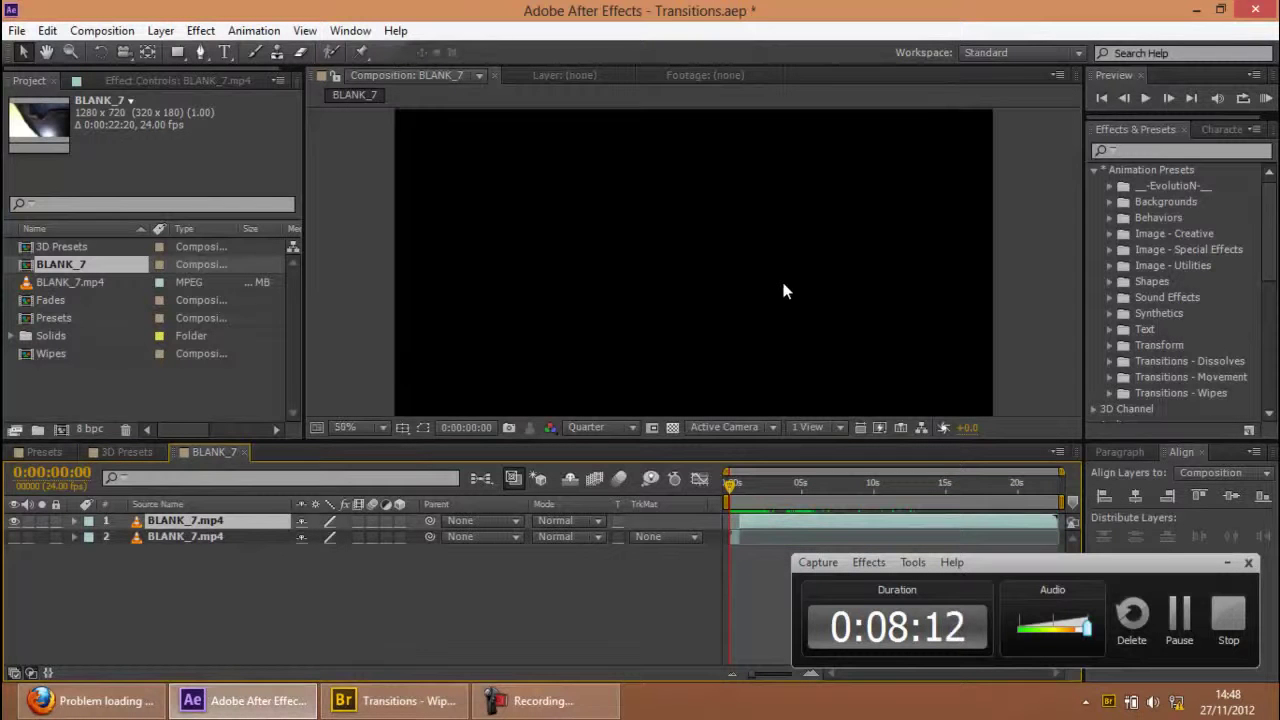
left_click(14, 537)
left_click(69, 591)
key("space")
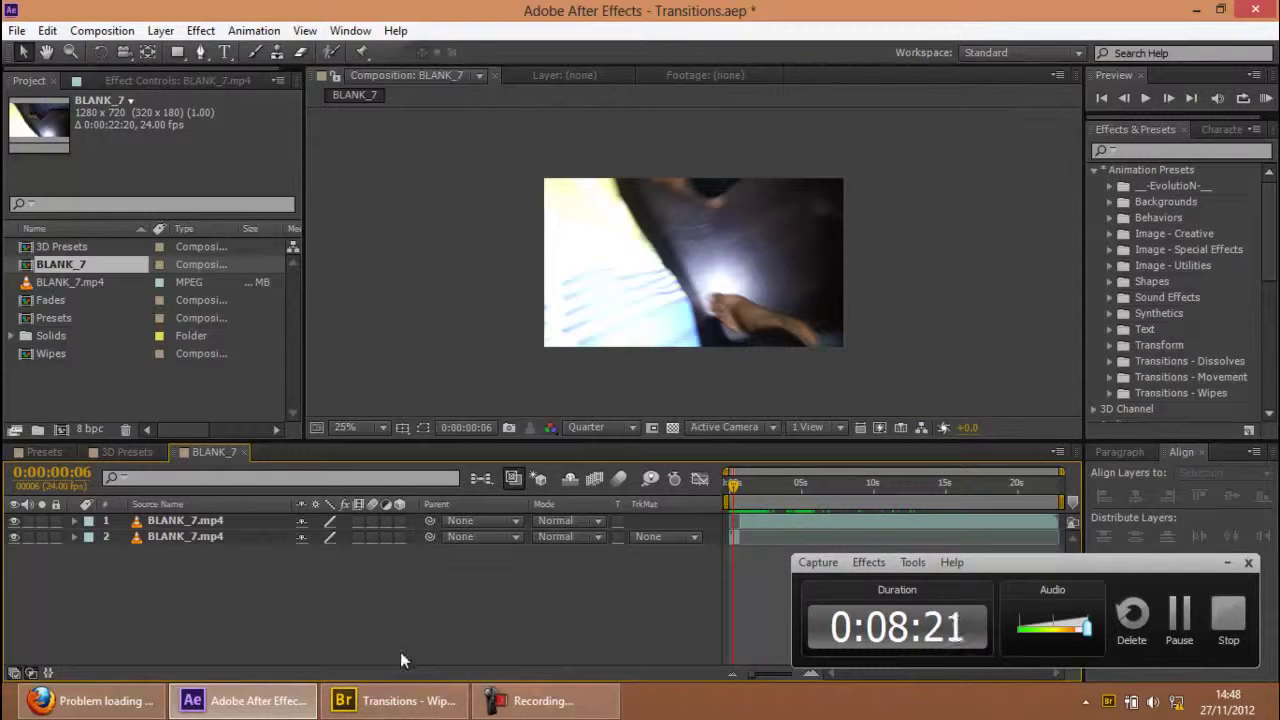
- In Adobe Bridge, open Image - Special Effects in the Presets folder under Support Files and preview Bad TV 2 - old.ffx
left_click(400, 698)
left_click(646, 82)
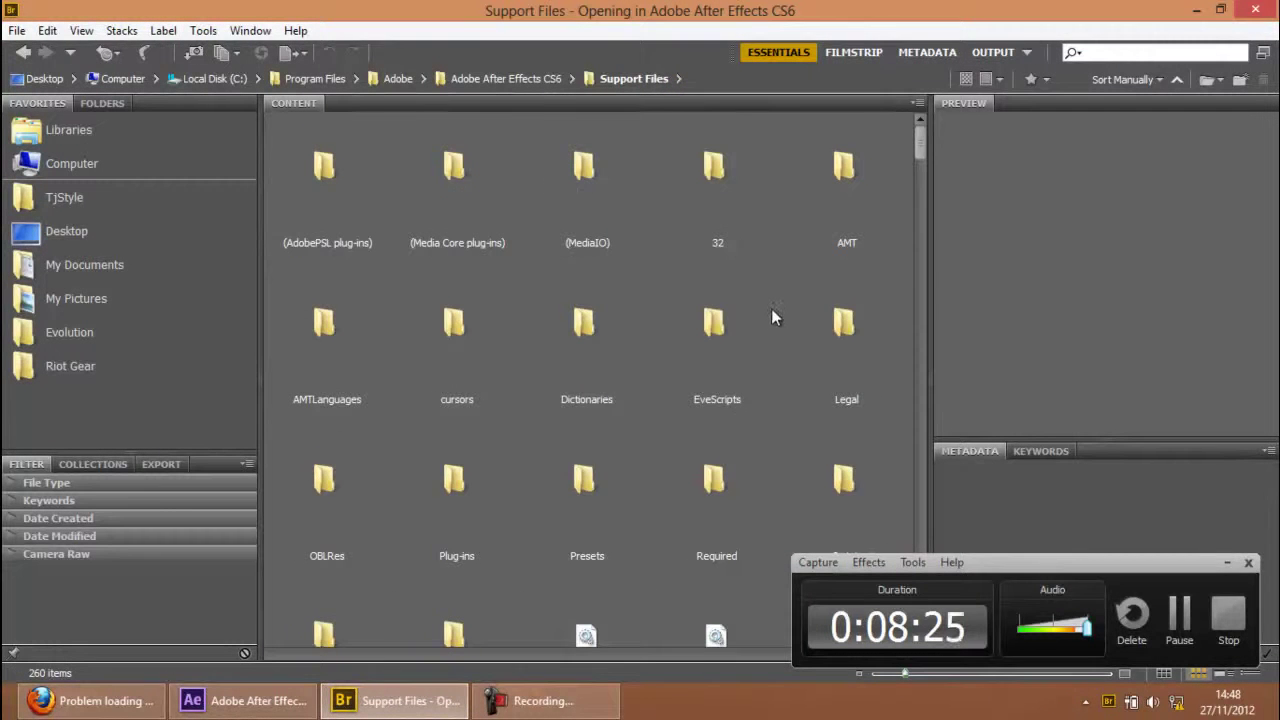
scroll(772, 310, "down", 1)
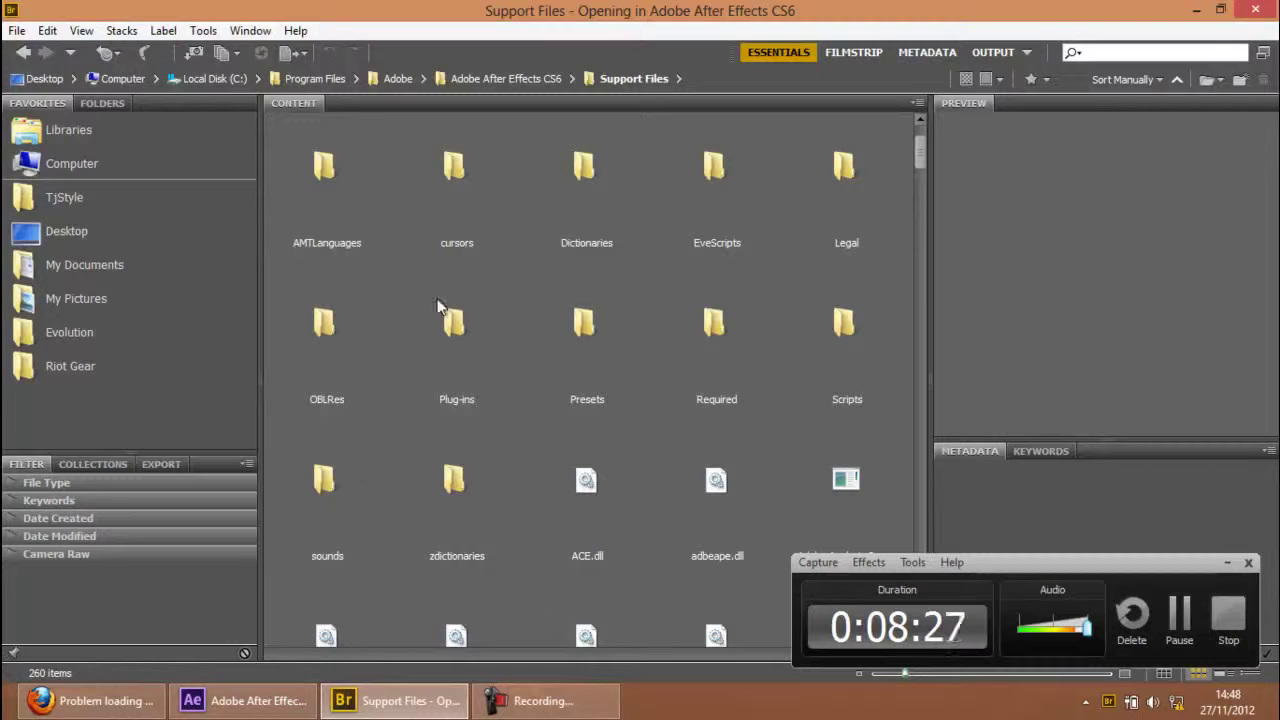
double_click(612, 333)
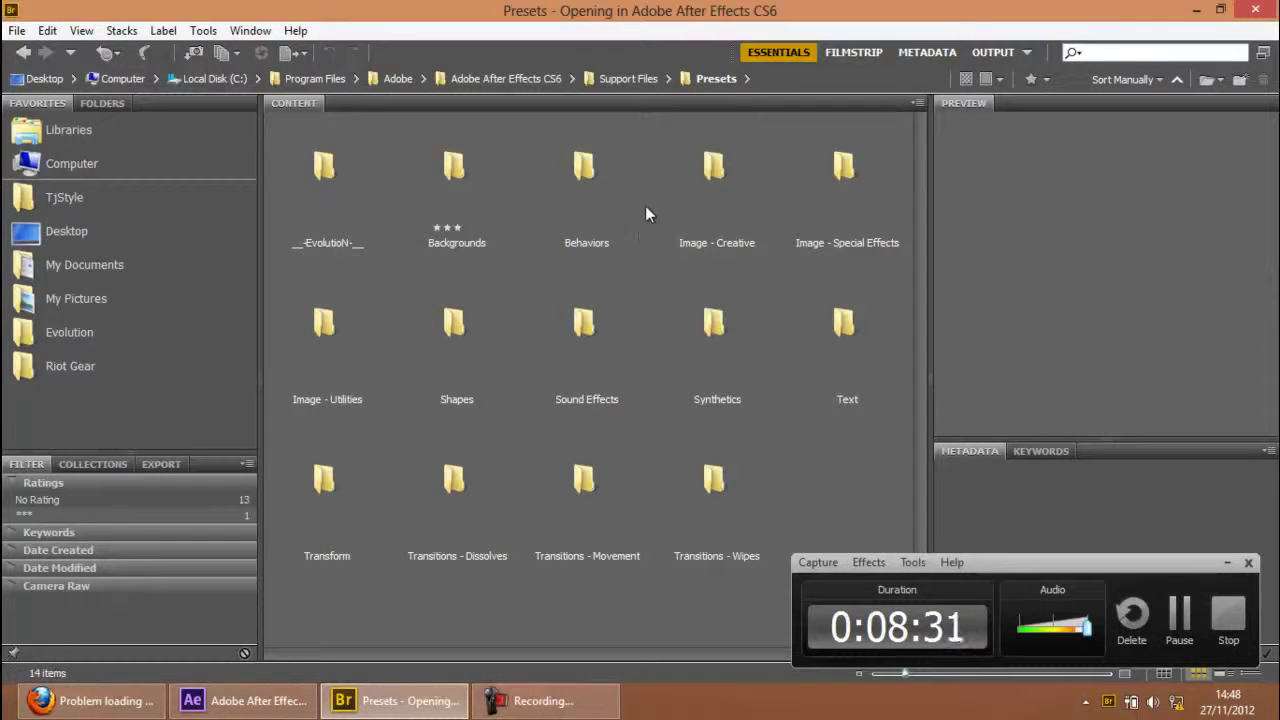
double_click(848, 172)
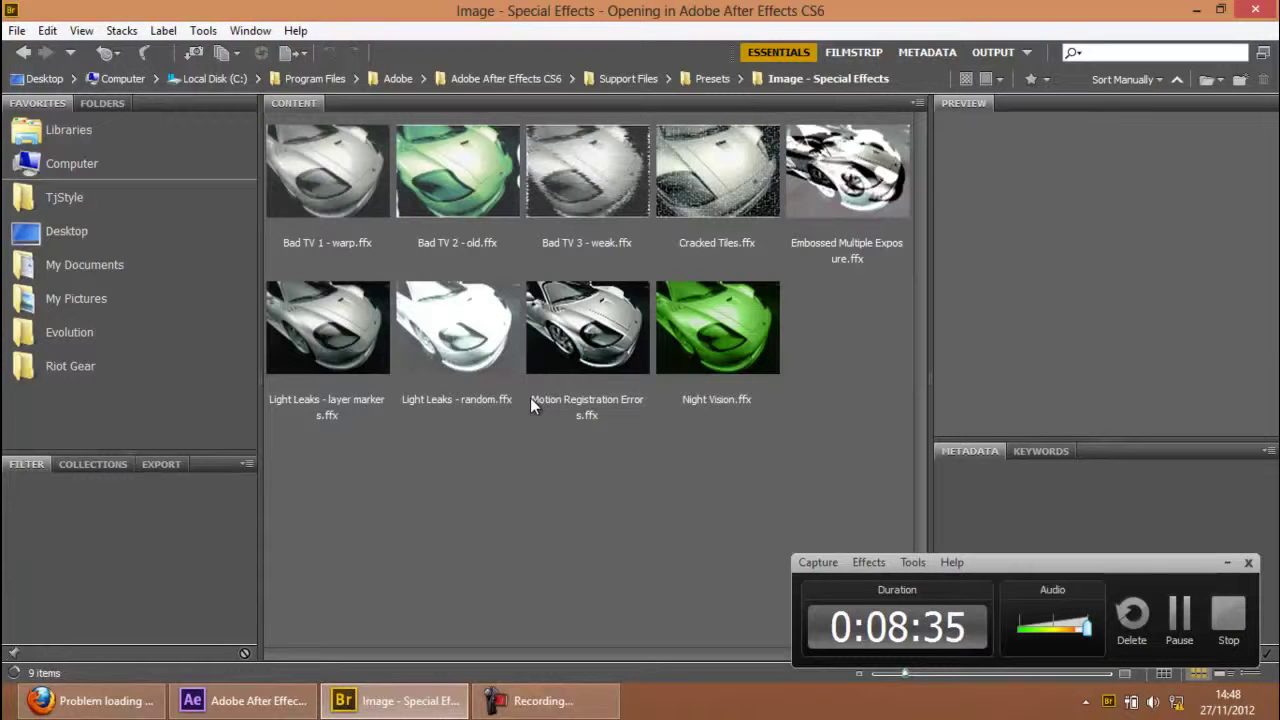
left_click(465, 196)
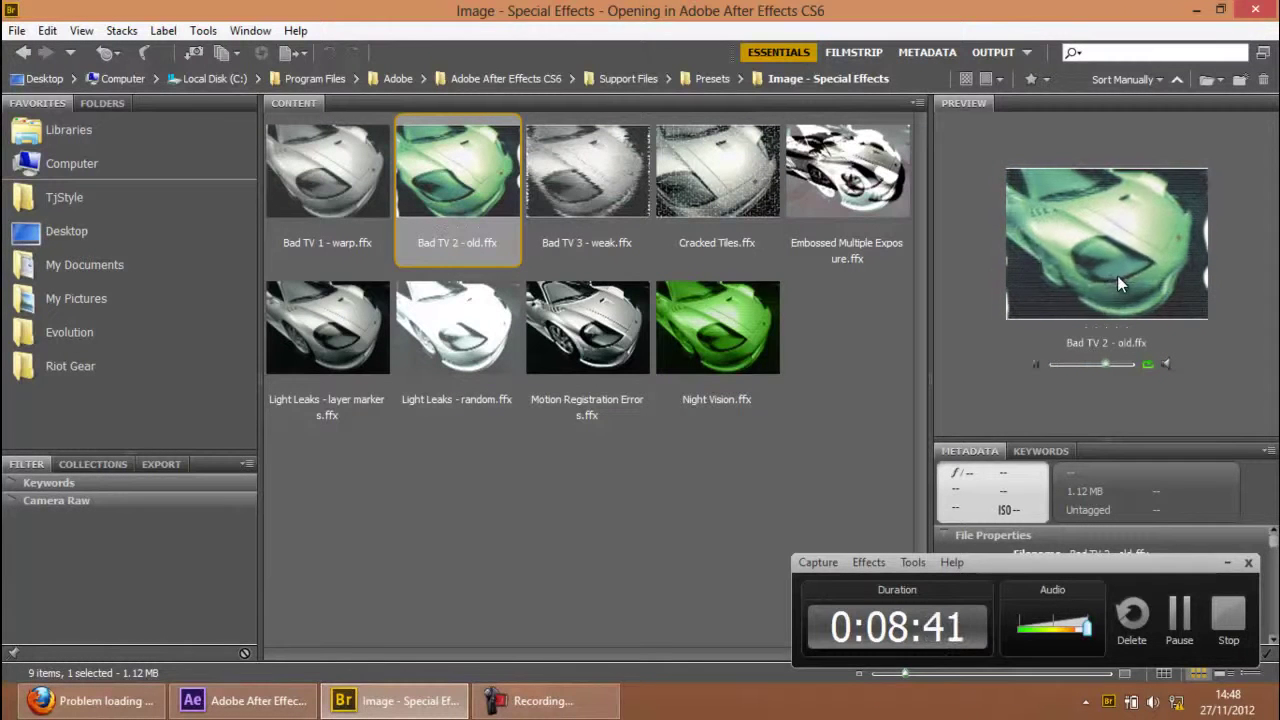
- Apply Bad TV 2 - old.ffx from Adobe Bridge to the BLANK_7 composition with no layer selected, and delete the added solid
left_click(123, 710)
left_click(387, 710)
left_click(233, 698)
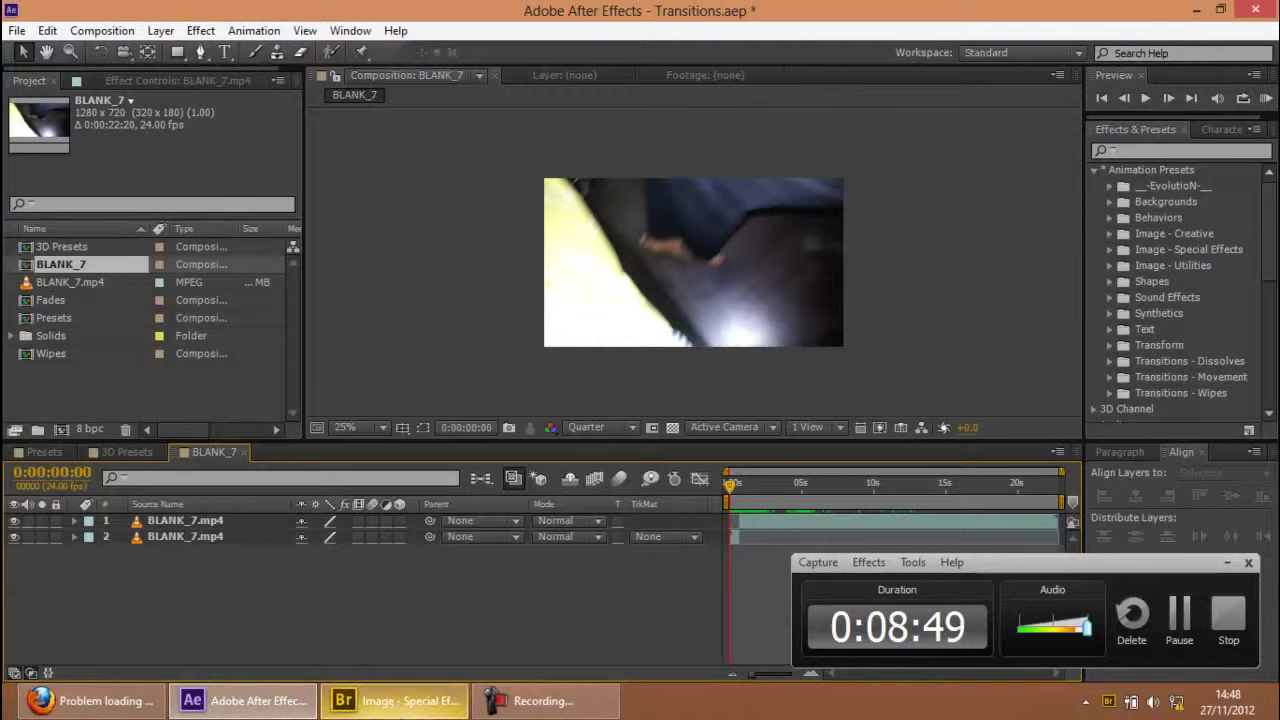
left_click(390, 700)
double_click(448, 193)
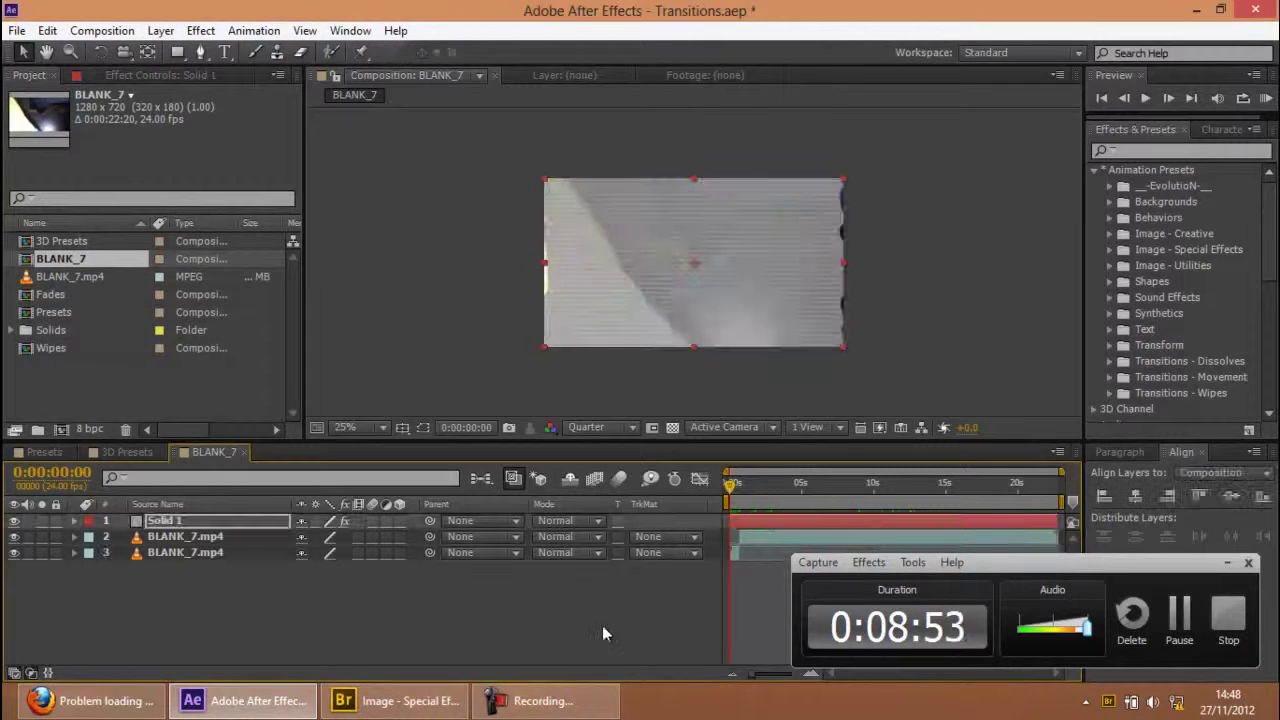
left_click(181, 519)
key("Delete")
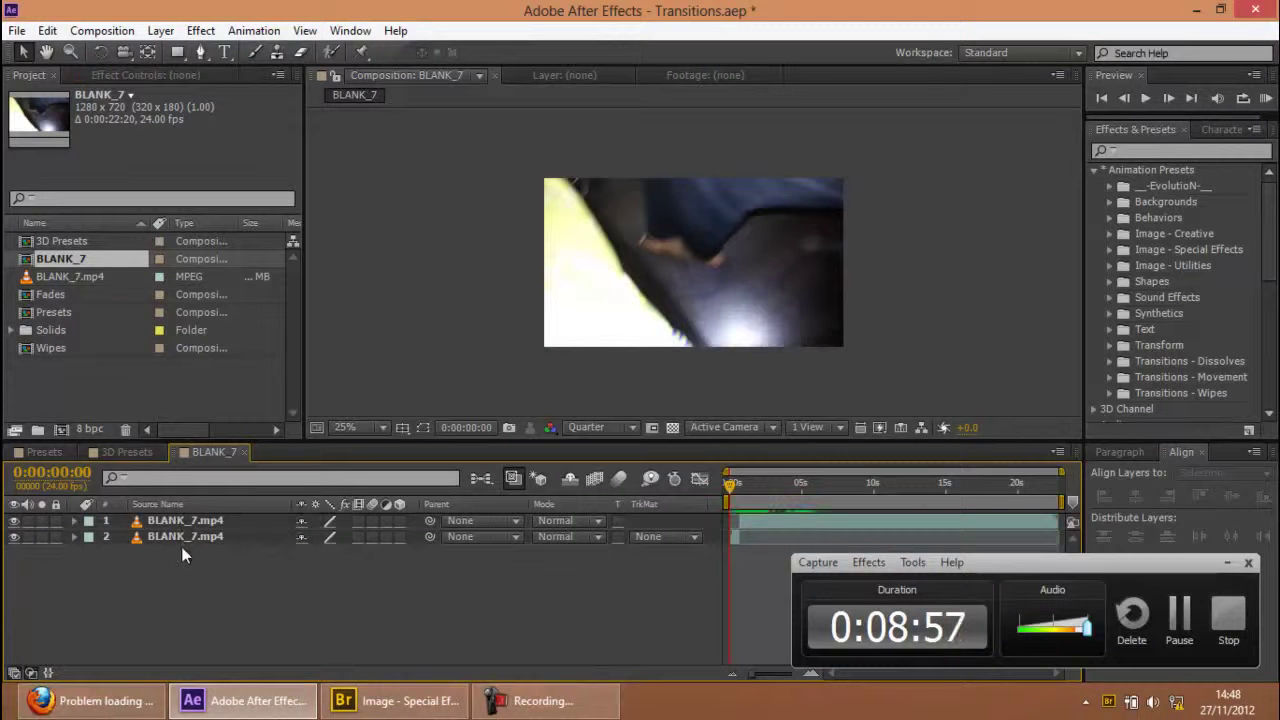
- Apply the Bad TV 2 - old.ffx preset from Adobe Bridge to the lower BLANK_7.mp4 layer
left_click(184, 536)
left_click(395, 700)
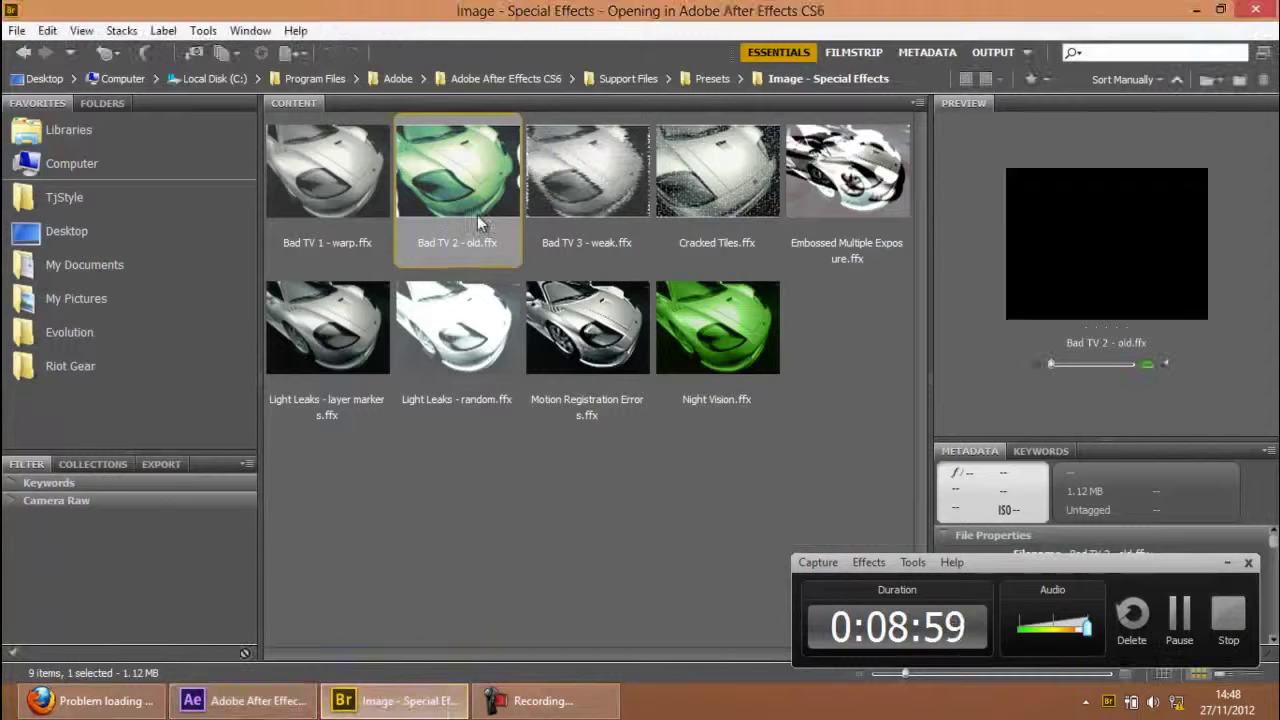
double_click(425, 205)
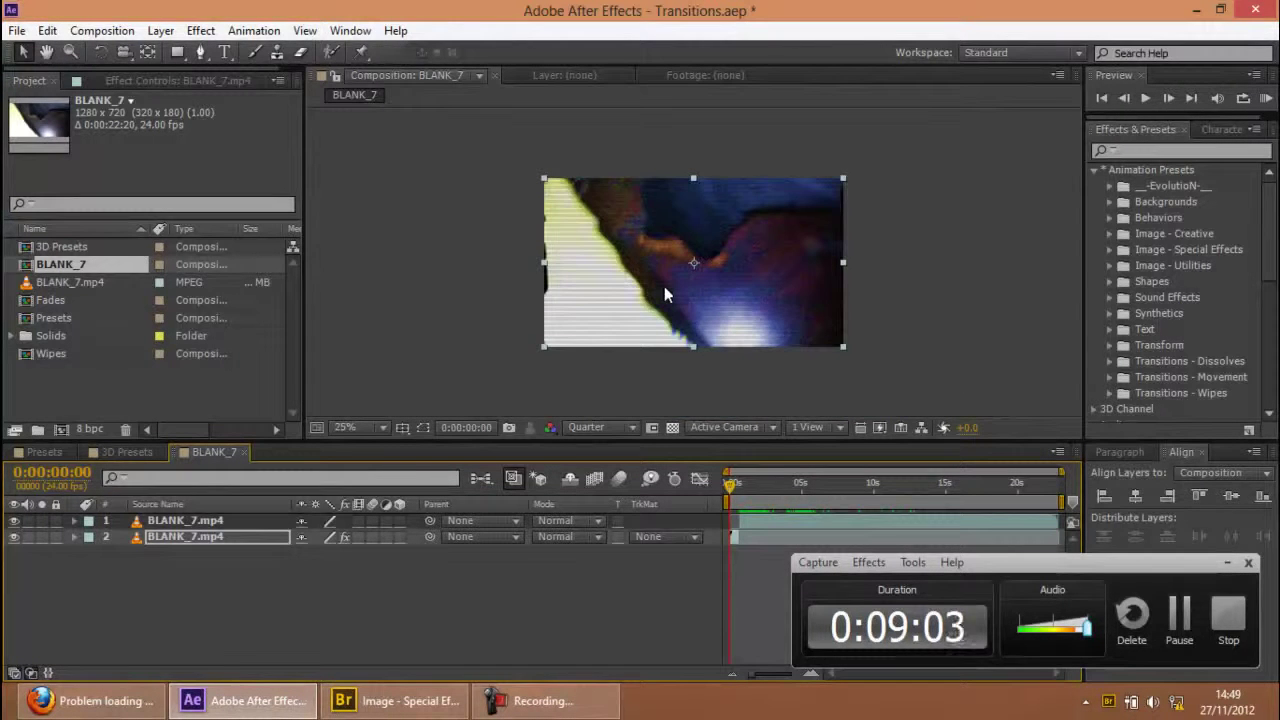
- Undo the preset application on the lower BLANK_7.mp4 layer and delete the solid that the undo restores
left_click(154, 537)
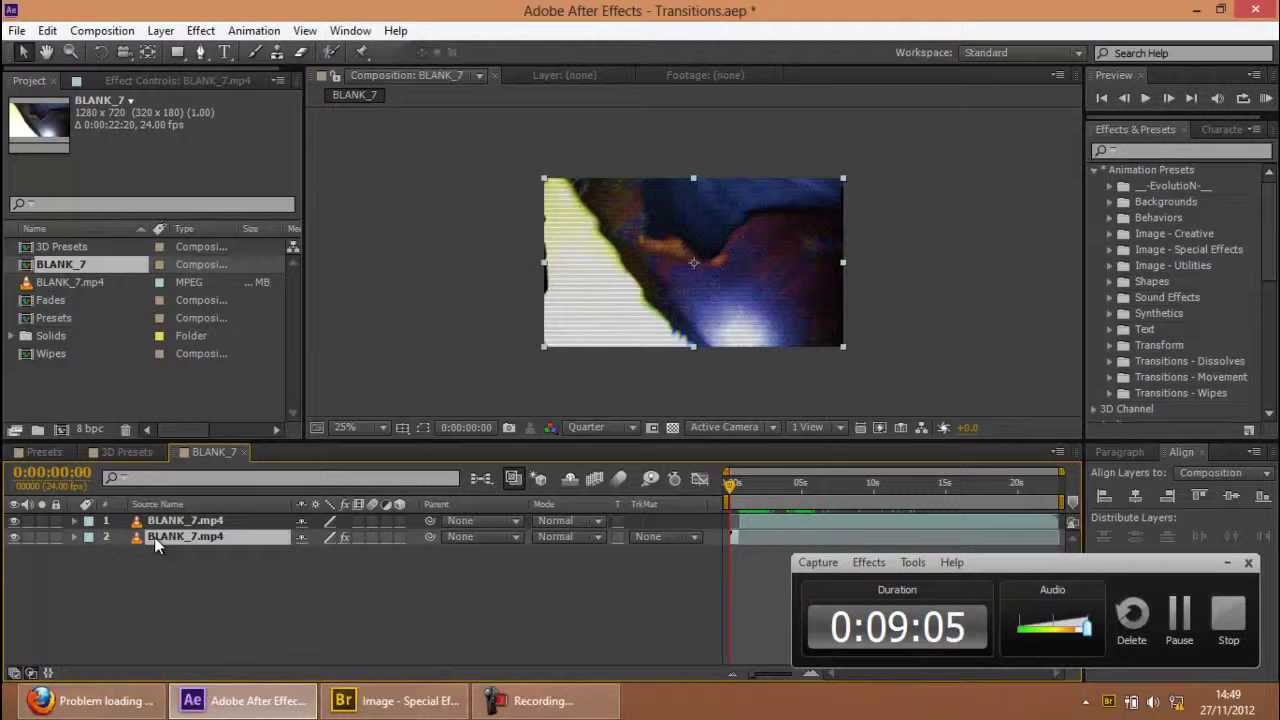
key("ctrl+z")
key("ctrl+z")
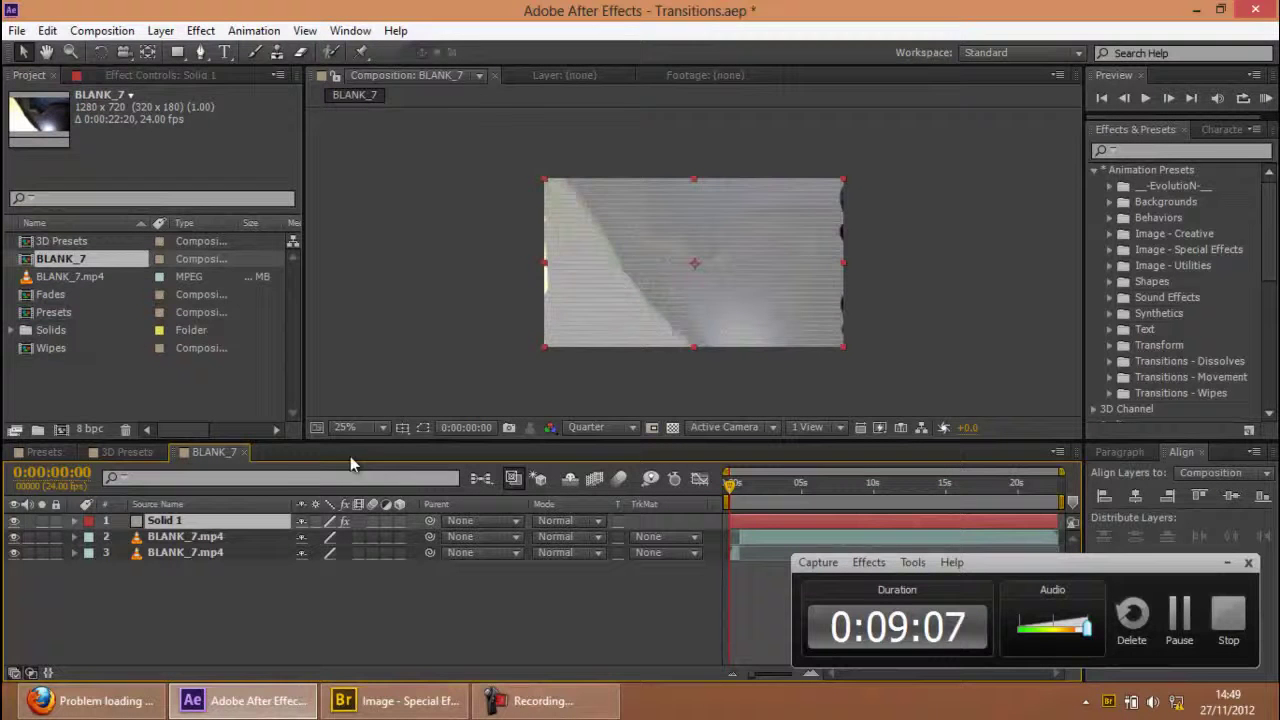
key("Delete")
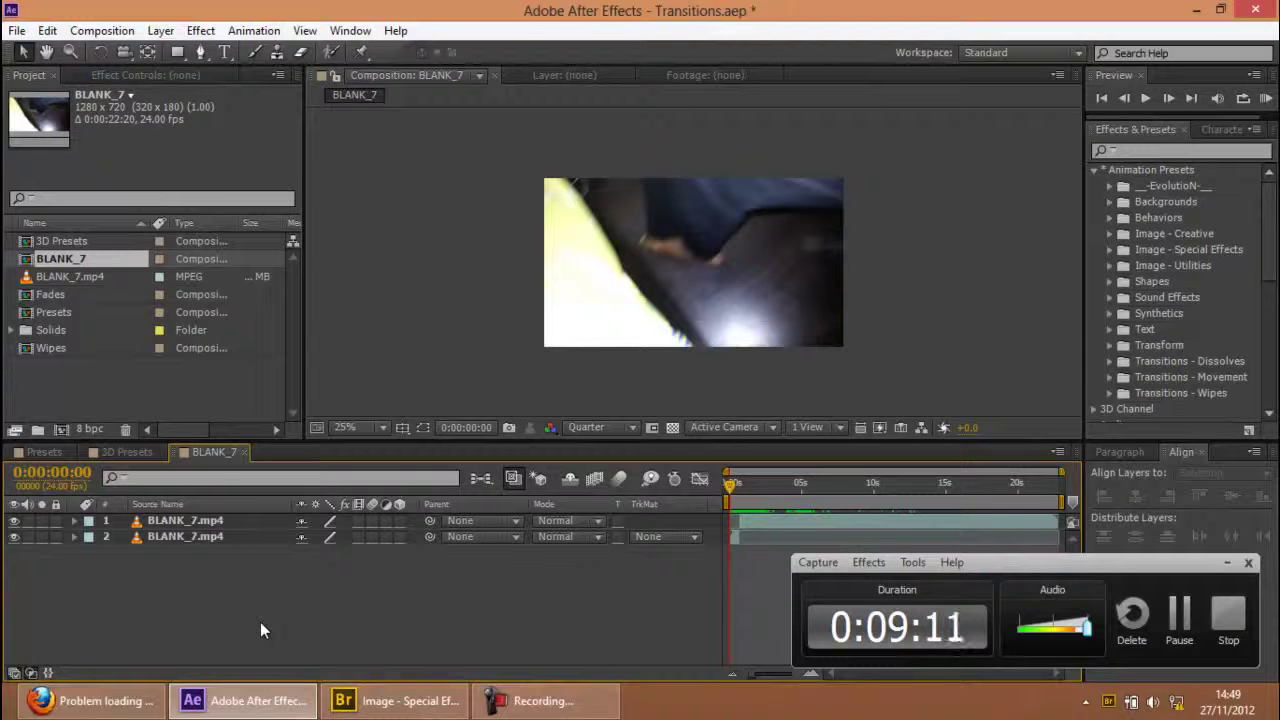
- Reapply Bad TV 2 - old.ffx from Adobe Bridge to the lower BLANK_7.mp4 layer and preview the footage, ending at 0:00:00:08
left_click(395, 700)
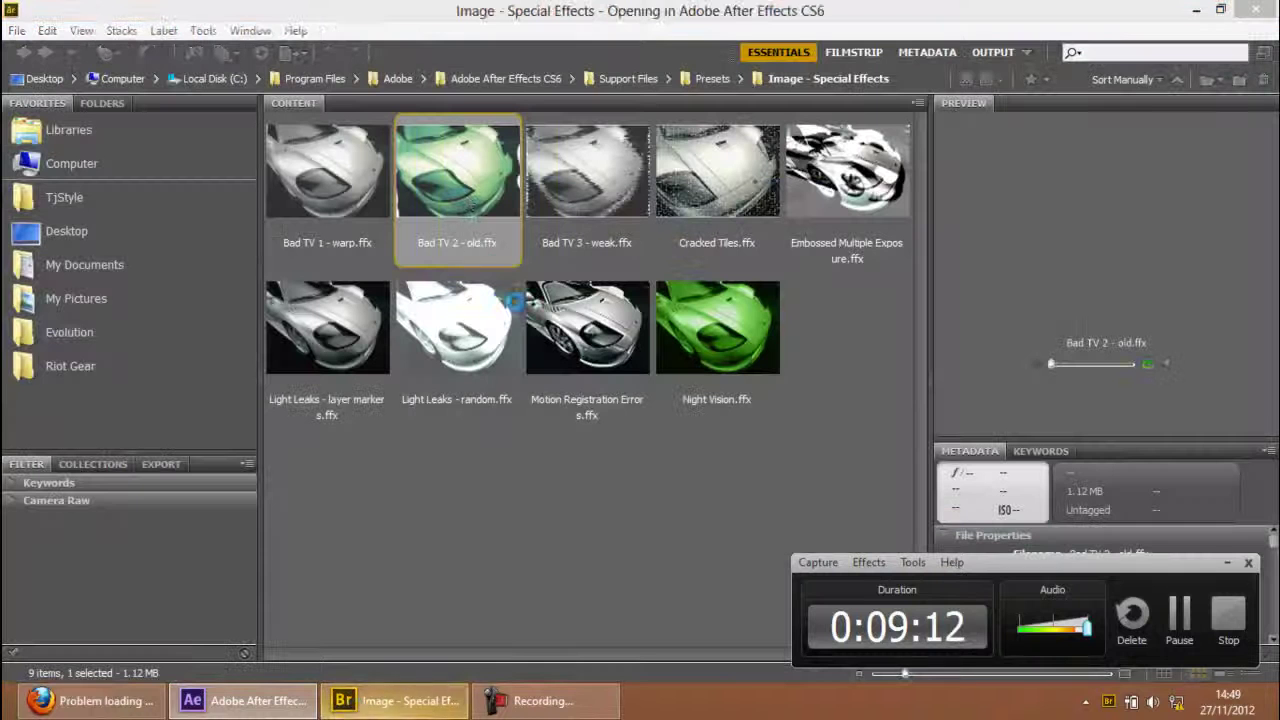
double_click(467, 203)
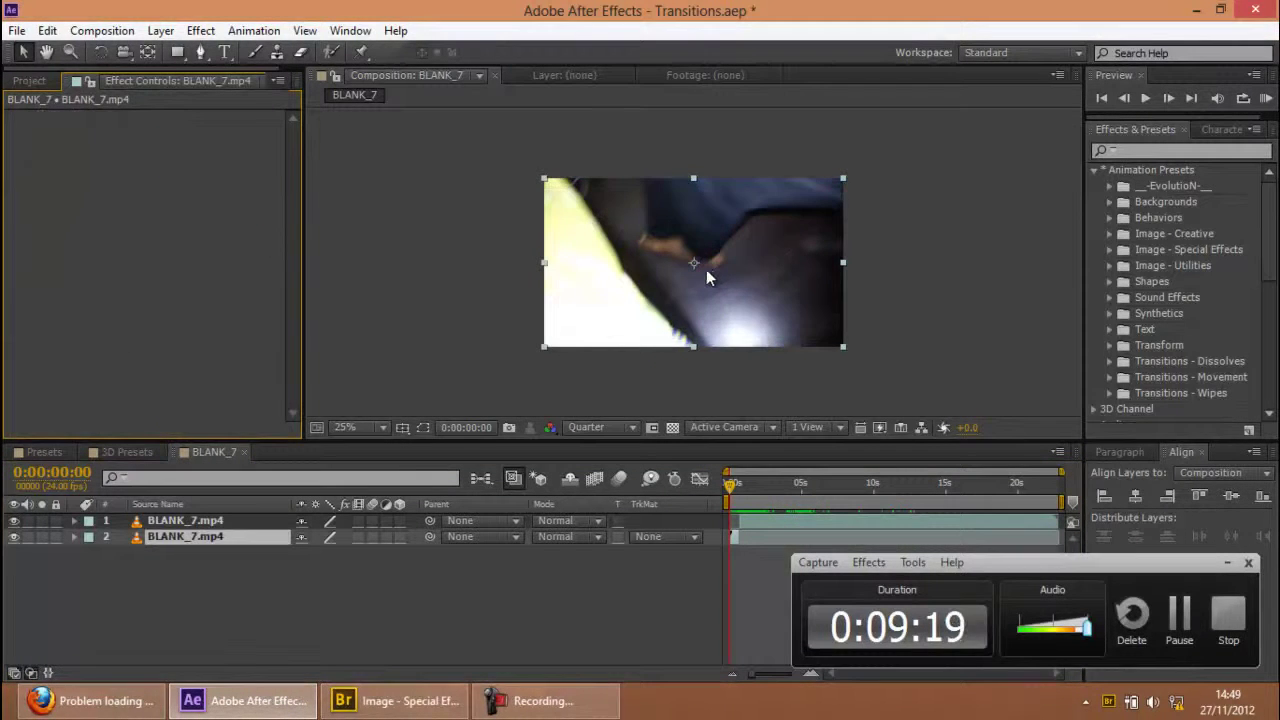
left_click(1266, 100)
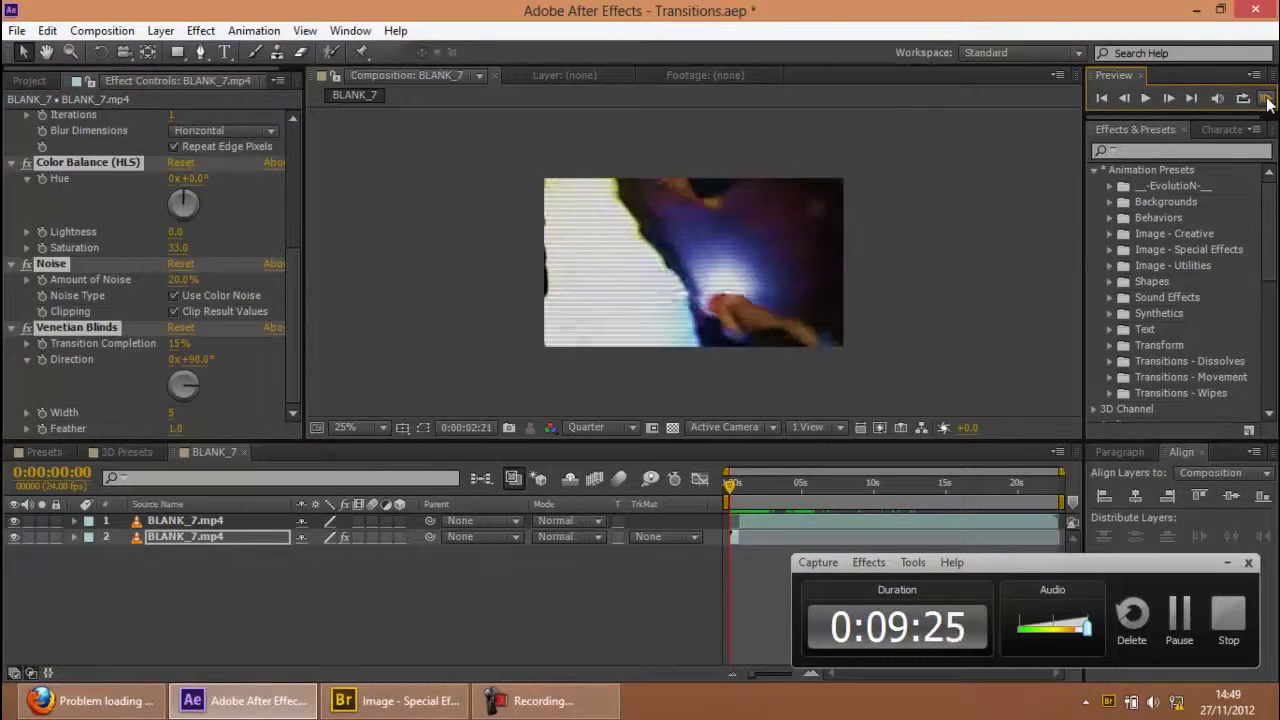
left_click(739, 488)
left_click_drag(739, 489, 734, 487)
scroll(160, 188, "up", 3)
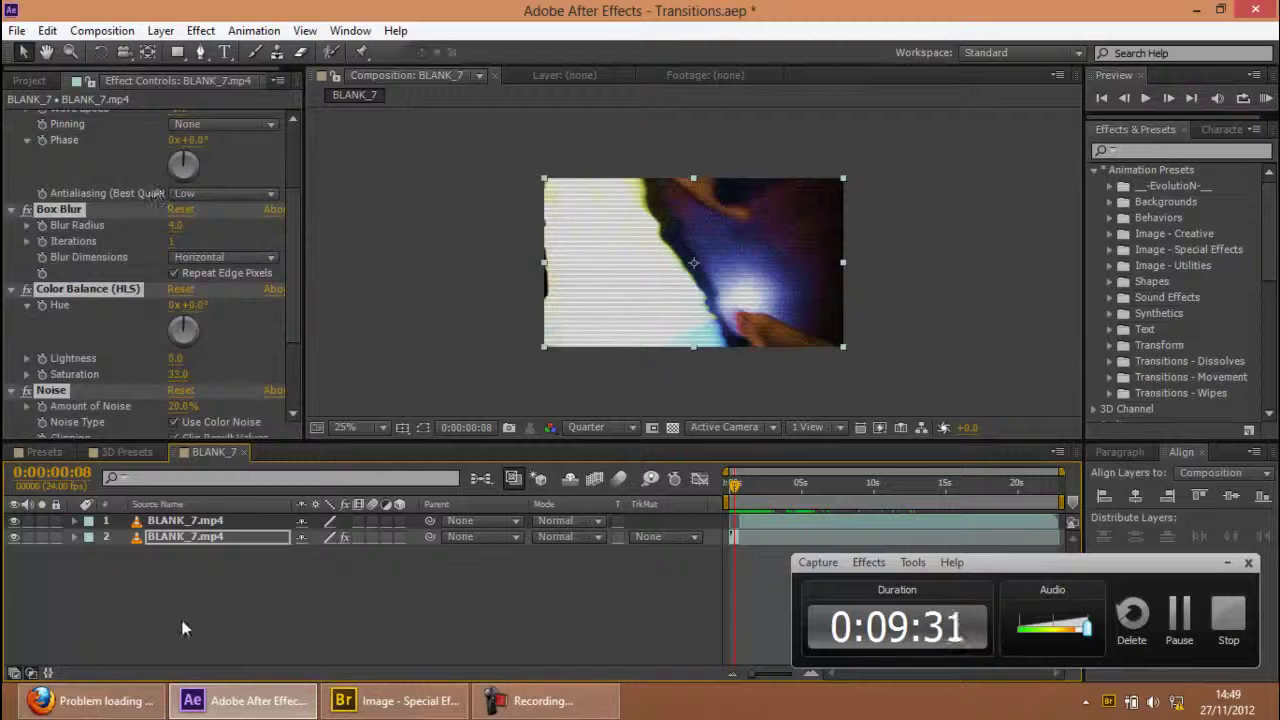
- List the lower BLANK_7.mp4 layer's effects in the timeline and collapse Wave Warp, Box Blur, Color Balance (HLS), Noise and Venetian Blinds
left_click(174, 590)
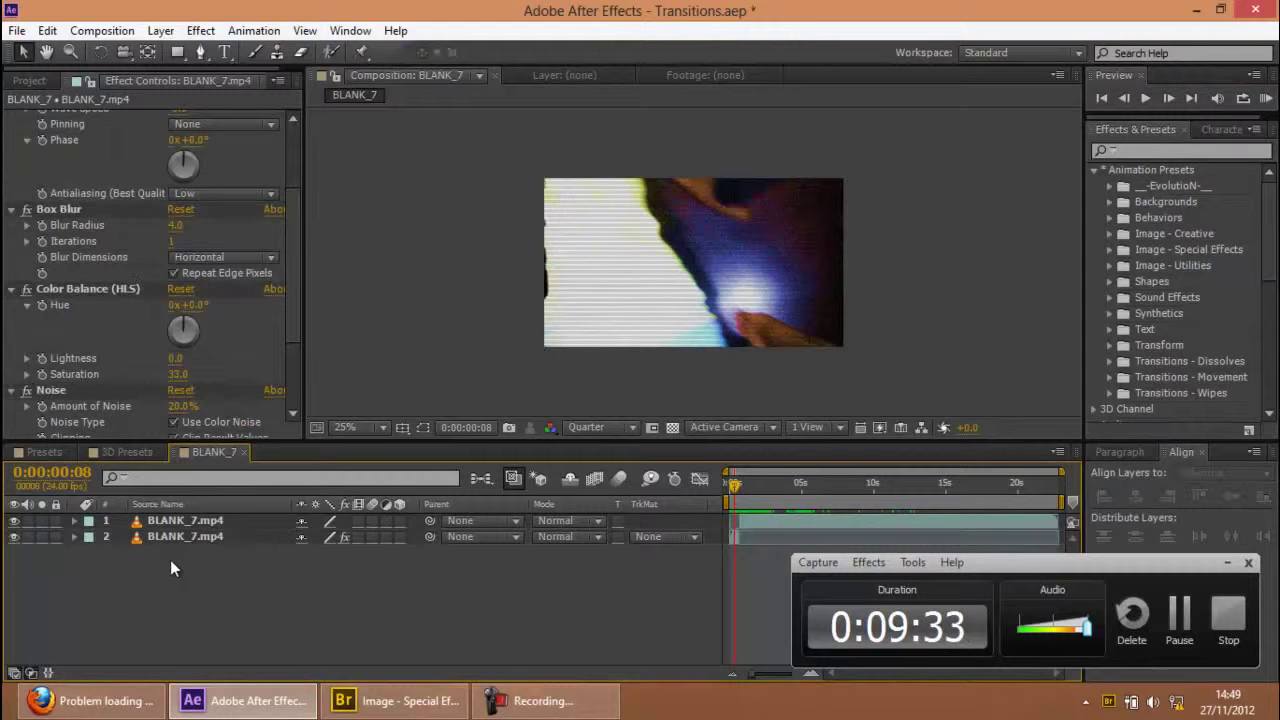
left_click(186, 541)
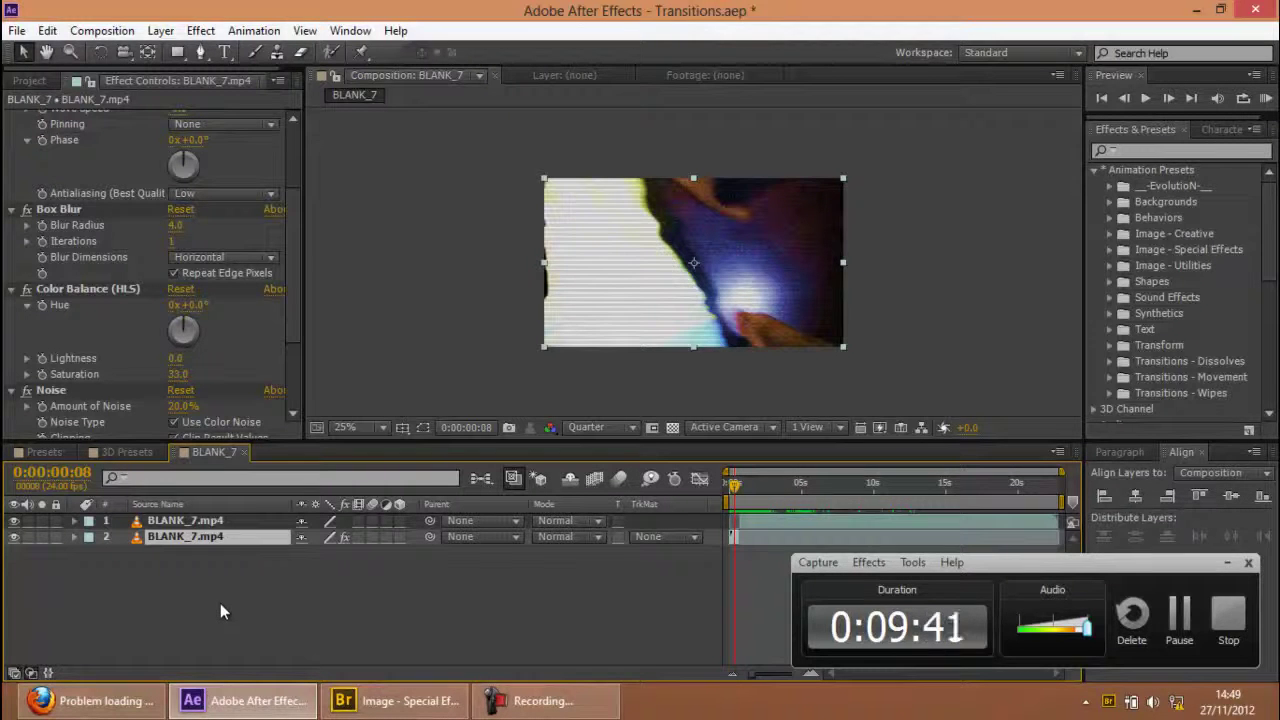
key("e")
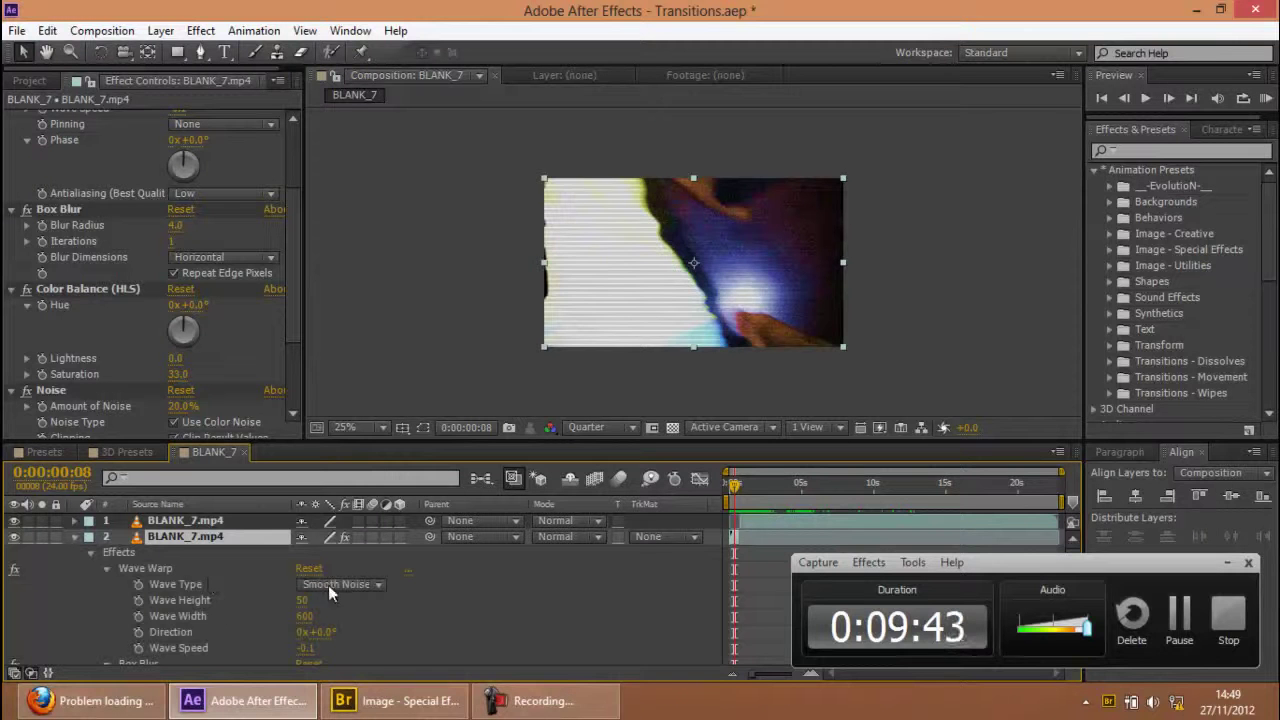
left_click(105, 569)
left_click(105, 585)
left_click(105, 601)
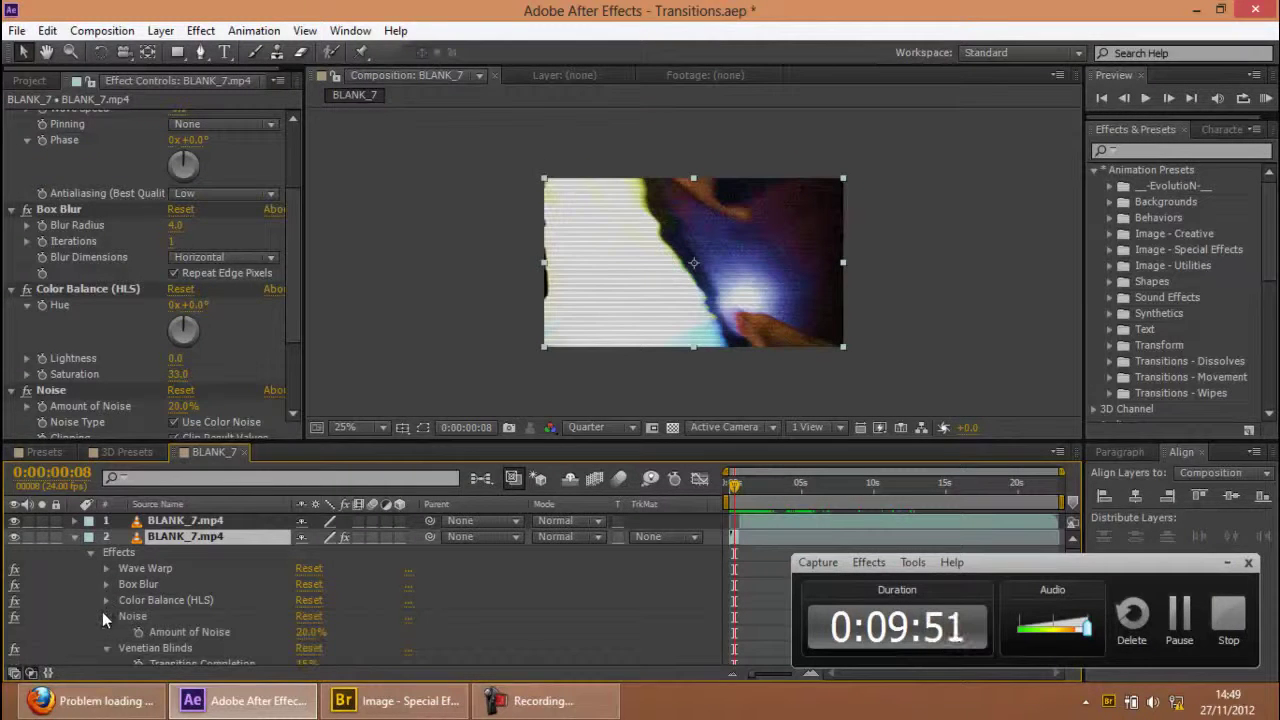
left_click(104, 615)
left_click(106, 632)
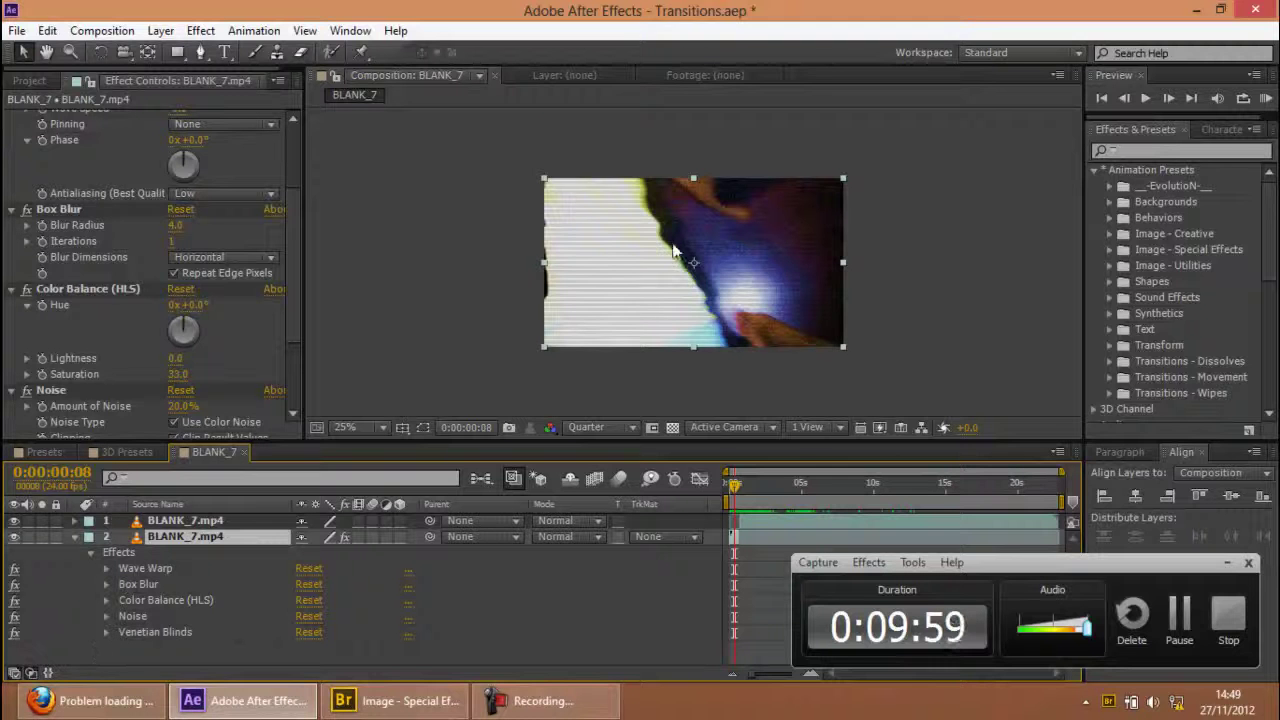
- Delete all effects from the lower BLANK_7.mp4 layer
scroll(708, 309, "up", 2)
scroll(708, 308, "down", 2)
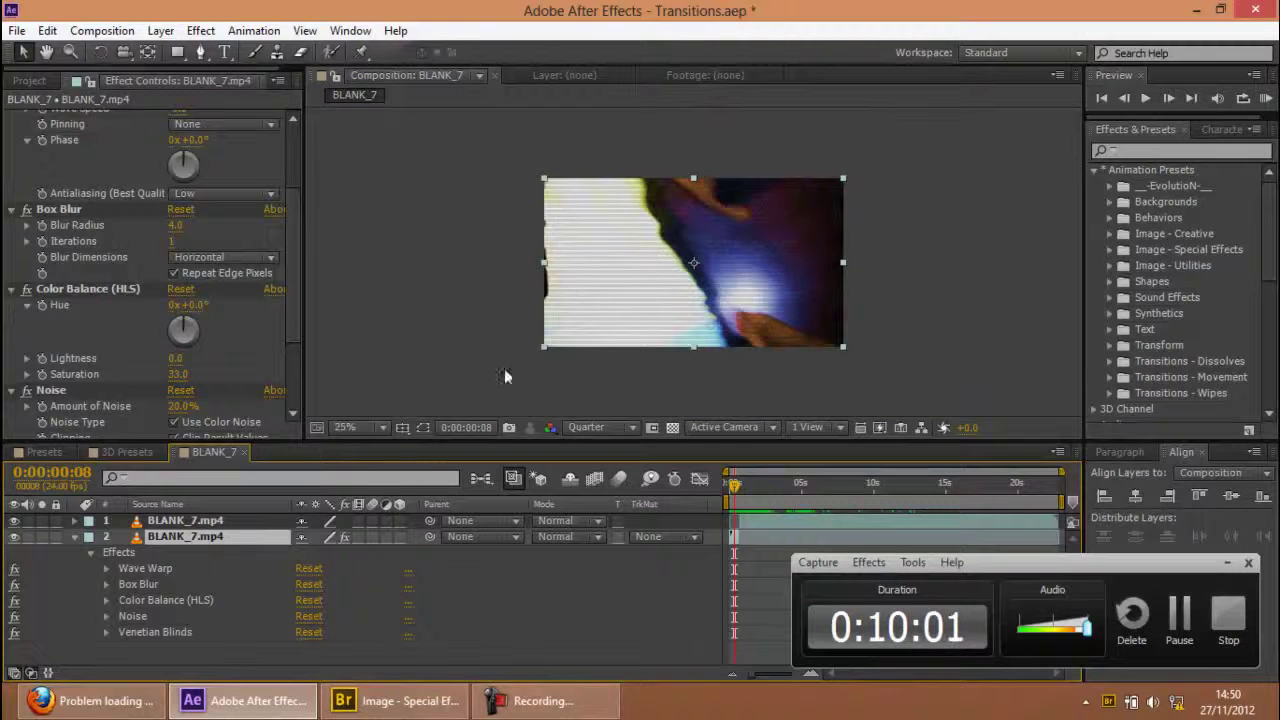
left_click(126, 554)
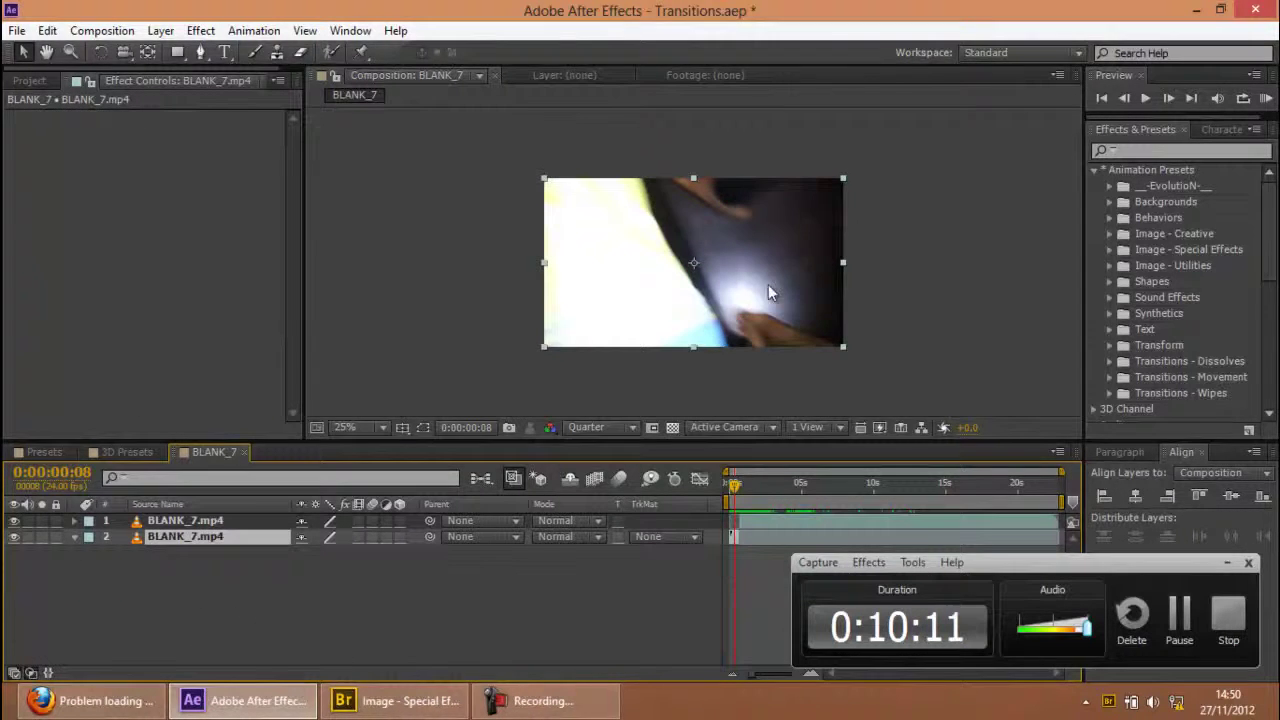
- Switch to Adobe Bridge and open the Backgrounds folder inside Presets
left_click(428, 704)
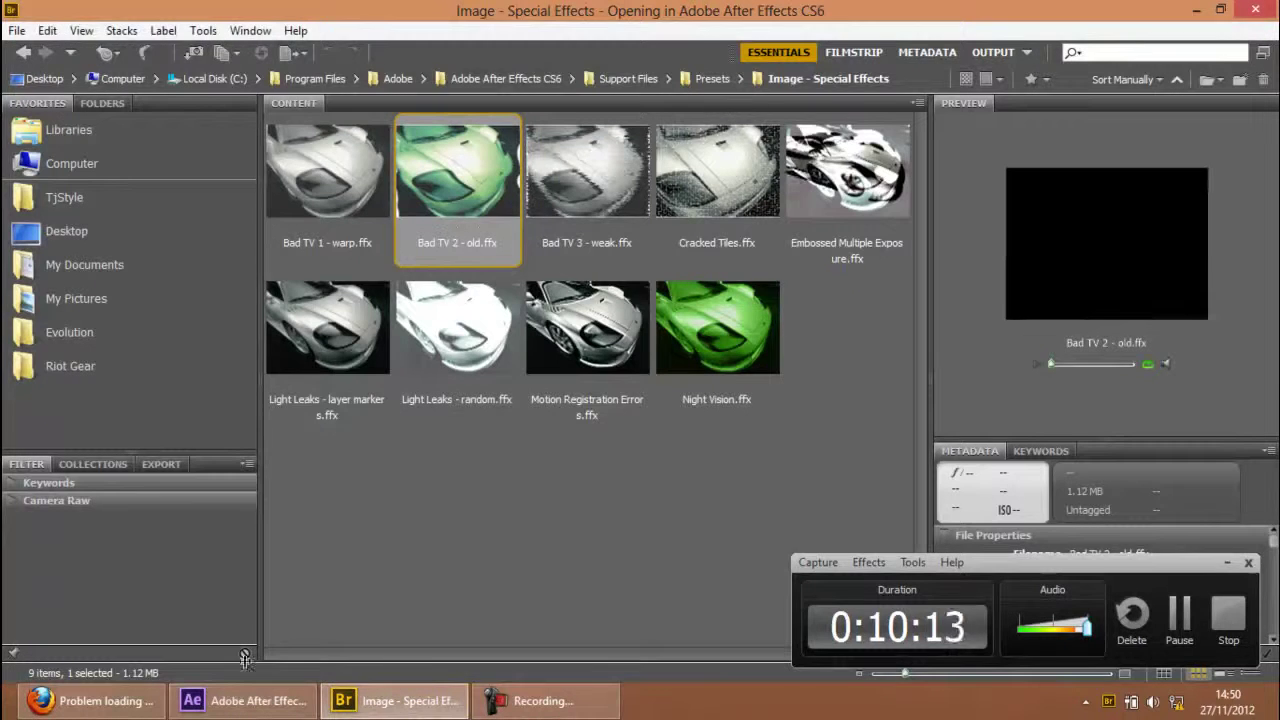
mouse_move(434, 696)
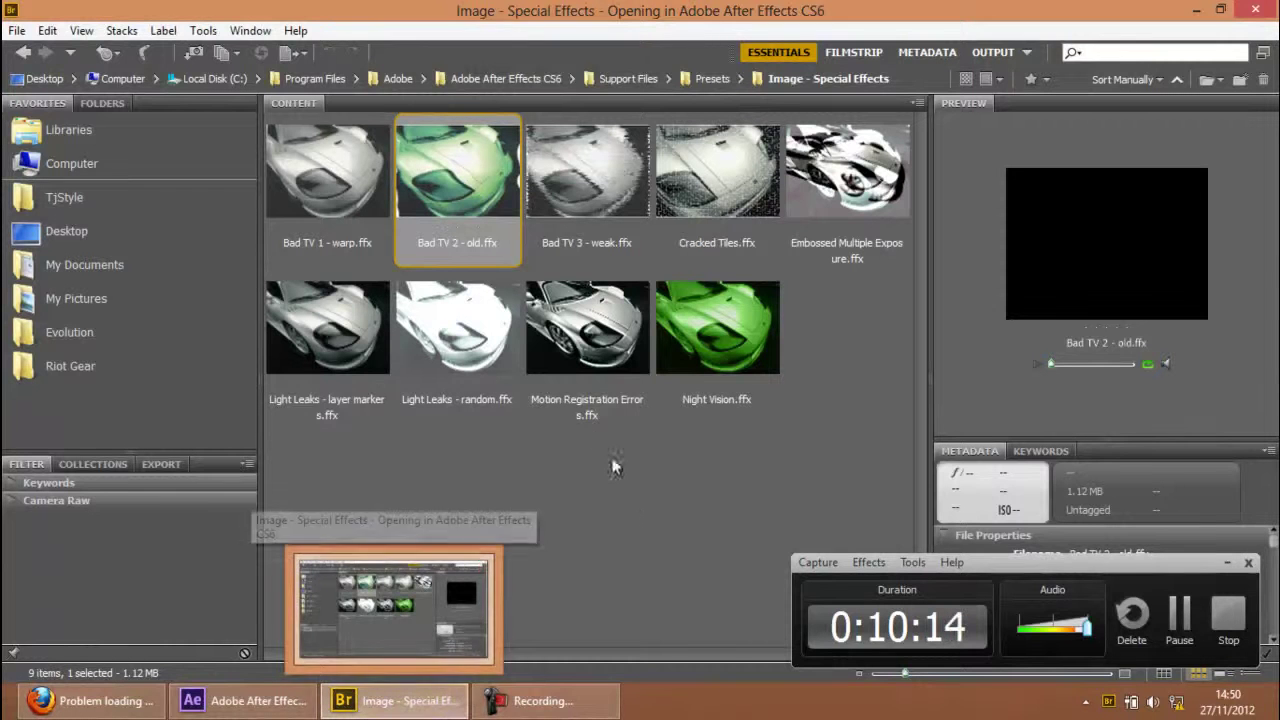
left_click(709, 78)
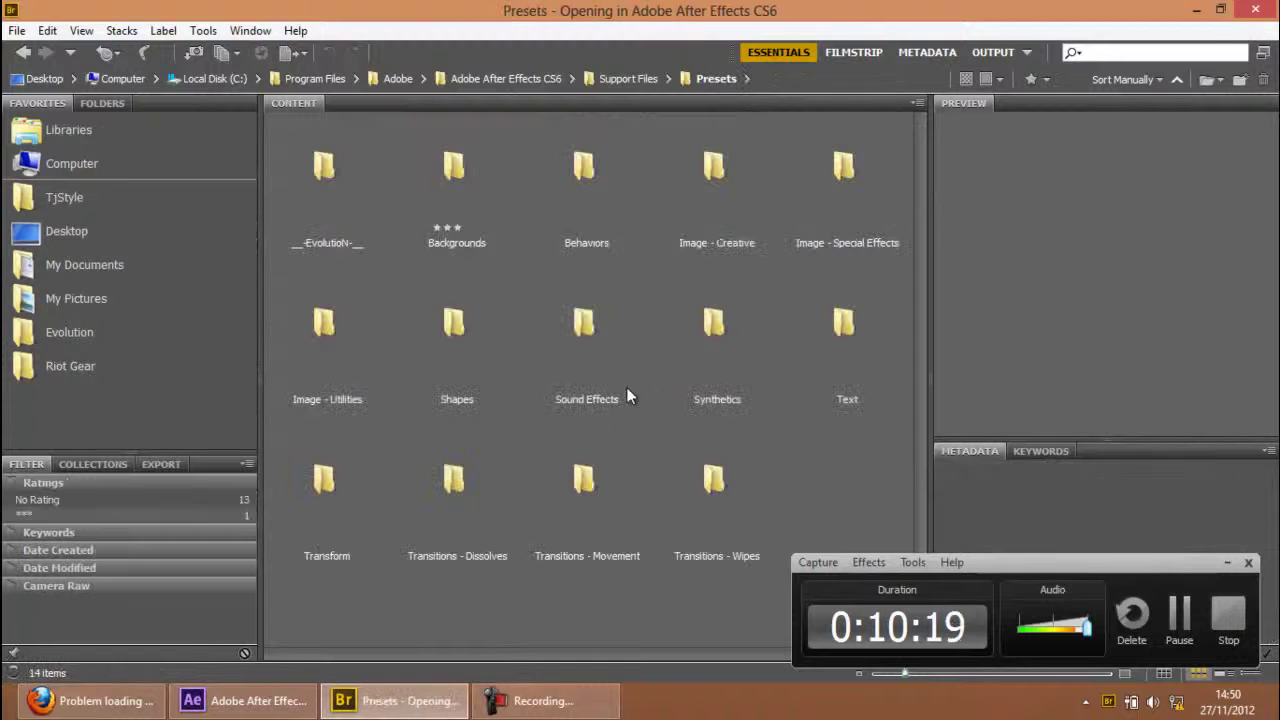
double_click(483, 205)
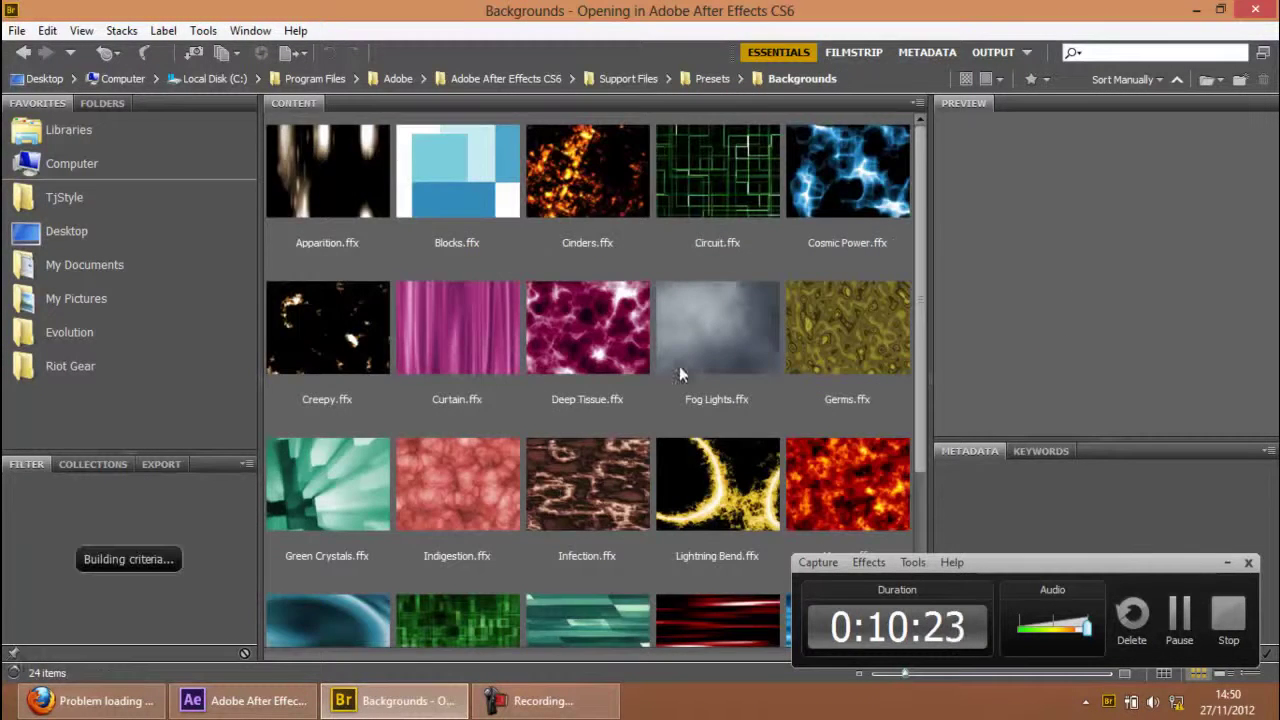
scroll(675, 368, "down", 2)
scroll(668, 368, "up", 2)
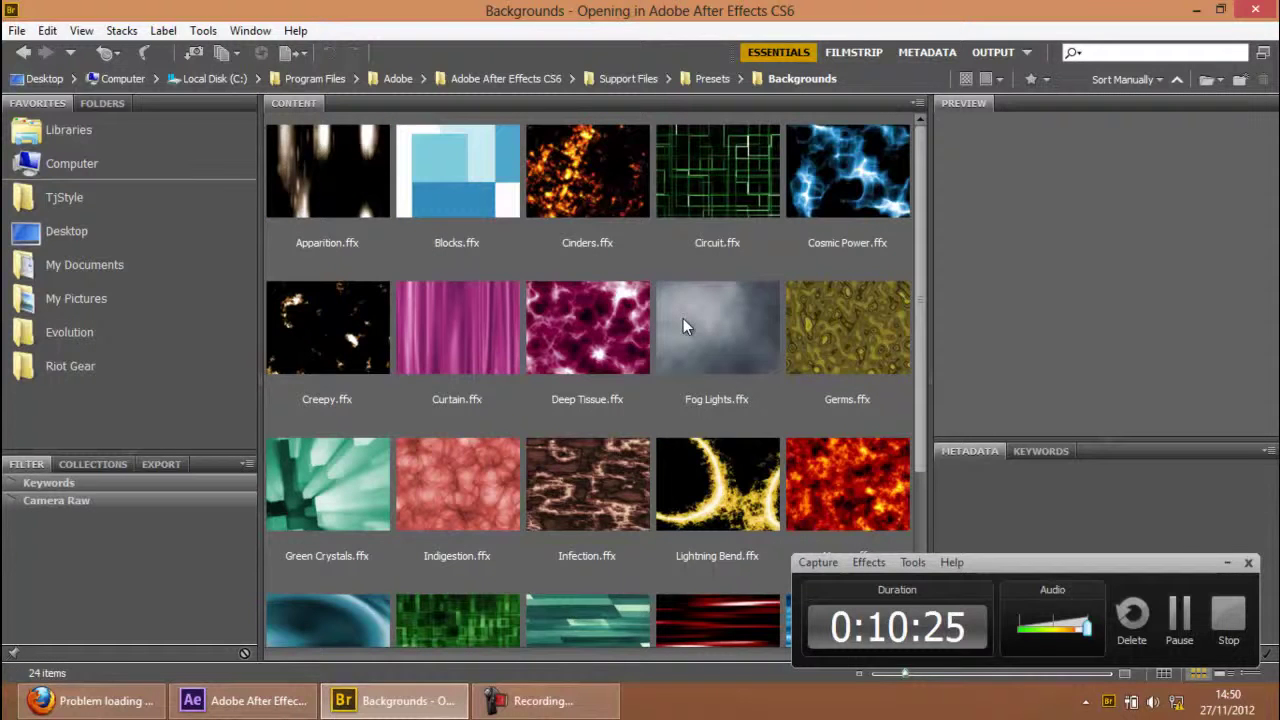
- Preview the Fog Lights.ffx and Germs.ffx background presets, then return to After Effects
left_click(700, 399)
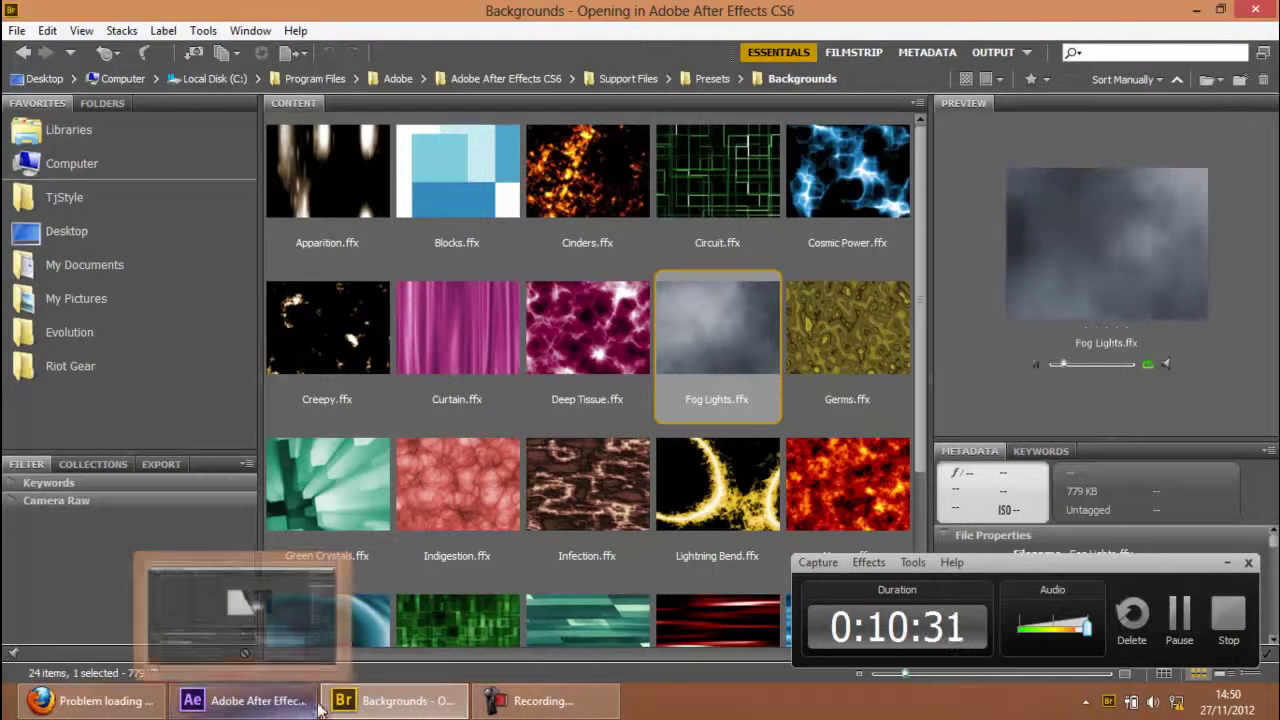
left_click(852, 316)
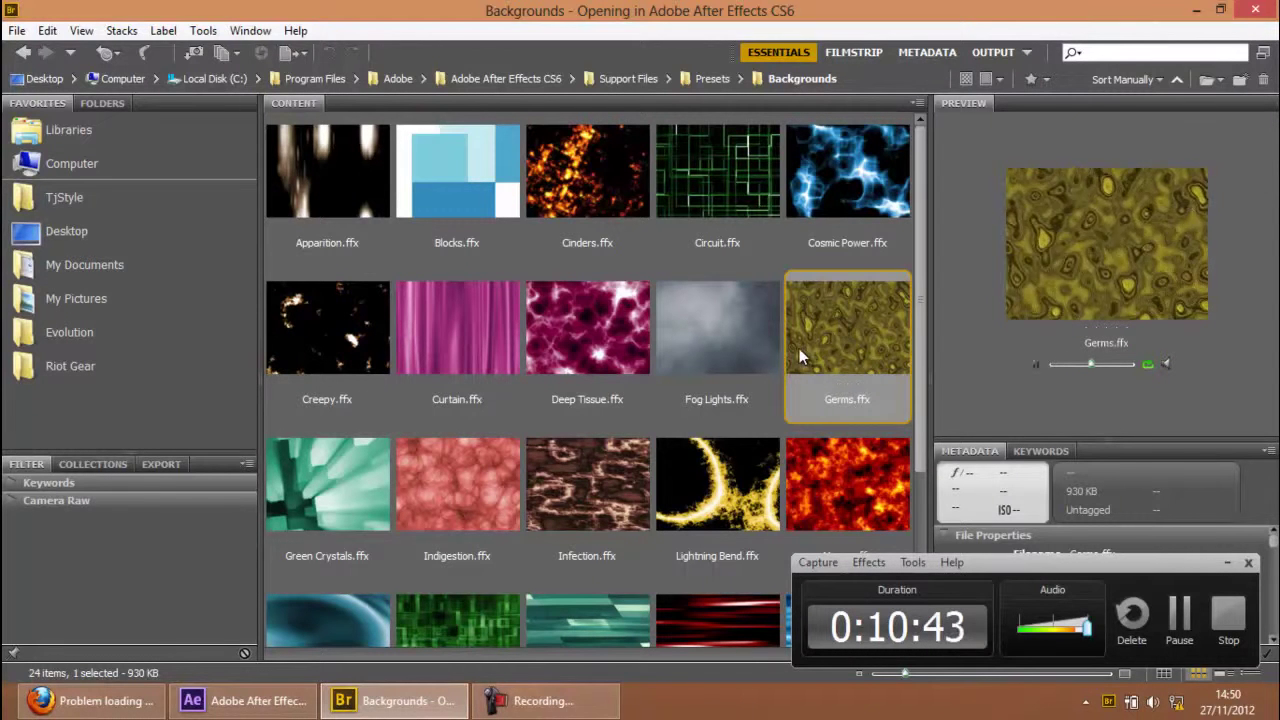
left_click(739, 338)
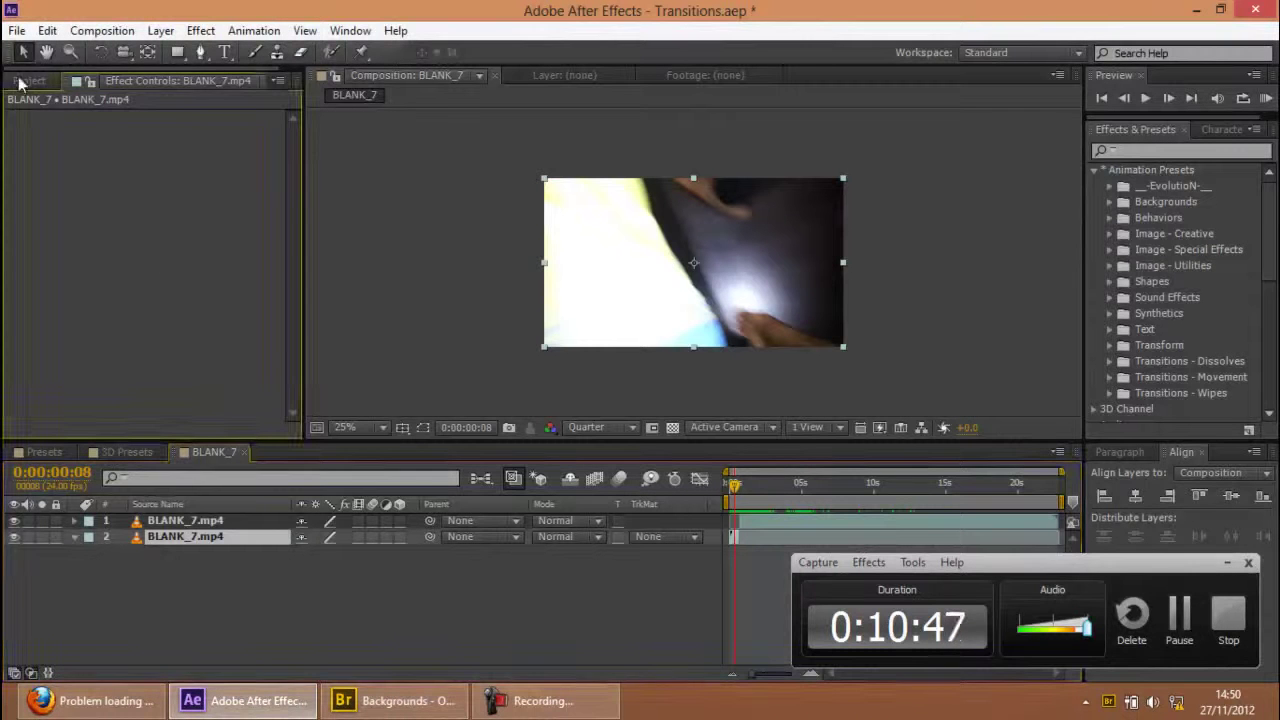
- Create a new composition named Comp 1 using the HDTV 1080 24 preset
left_click(22, 82)
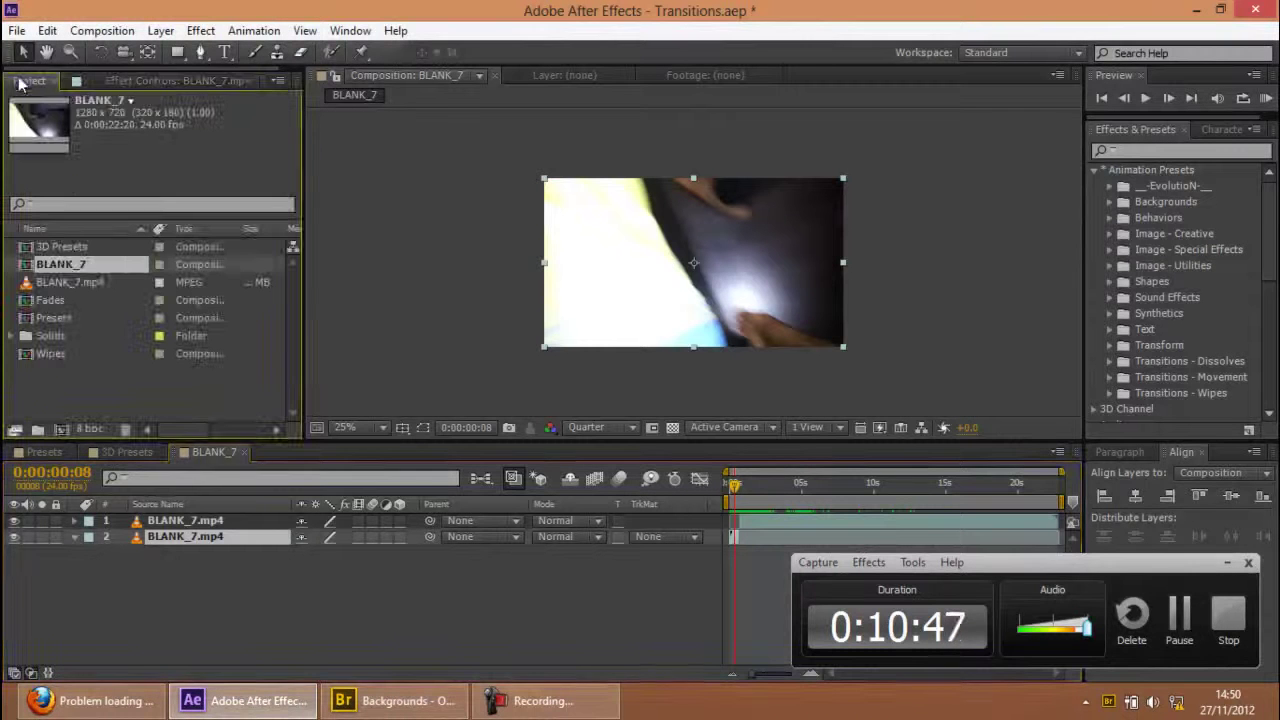
left_click(59, 429)
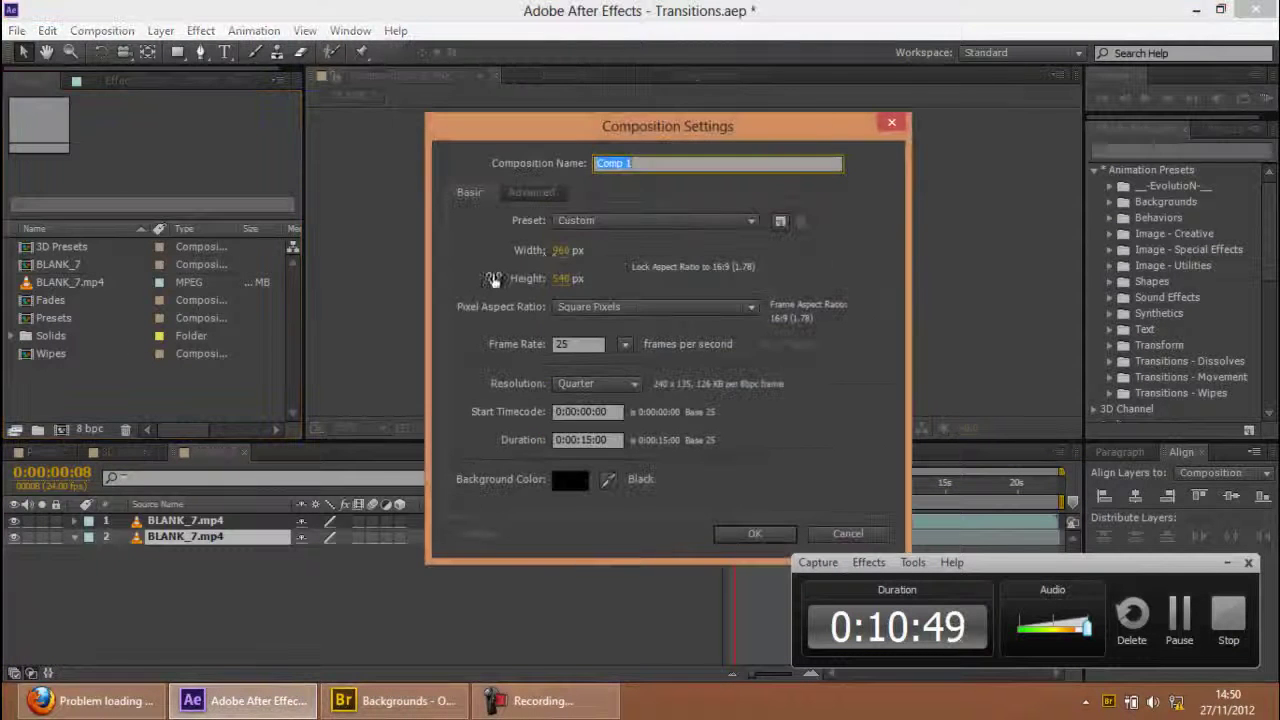
left_click(655, 220)
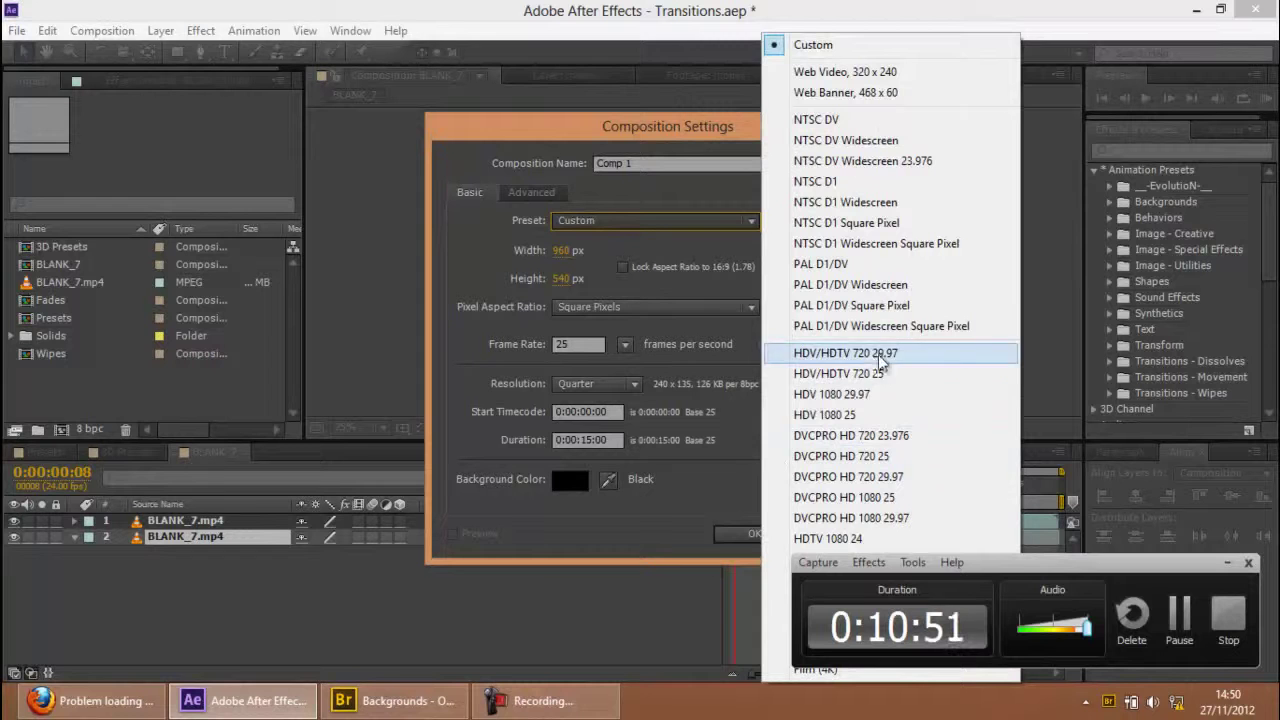
left_click(897, 540)
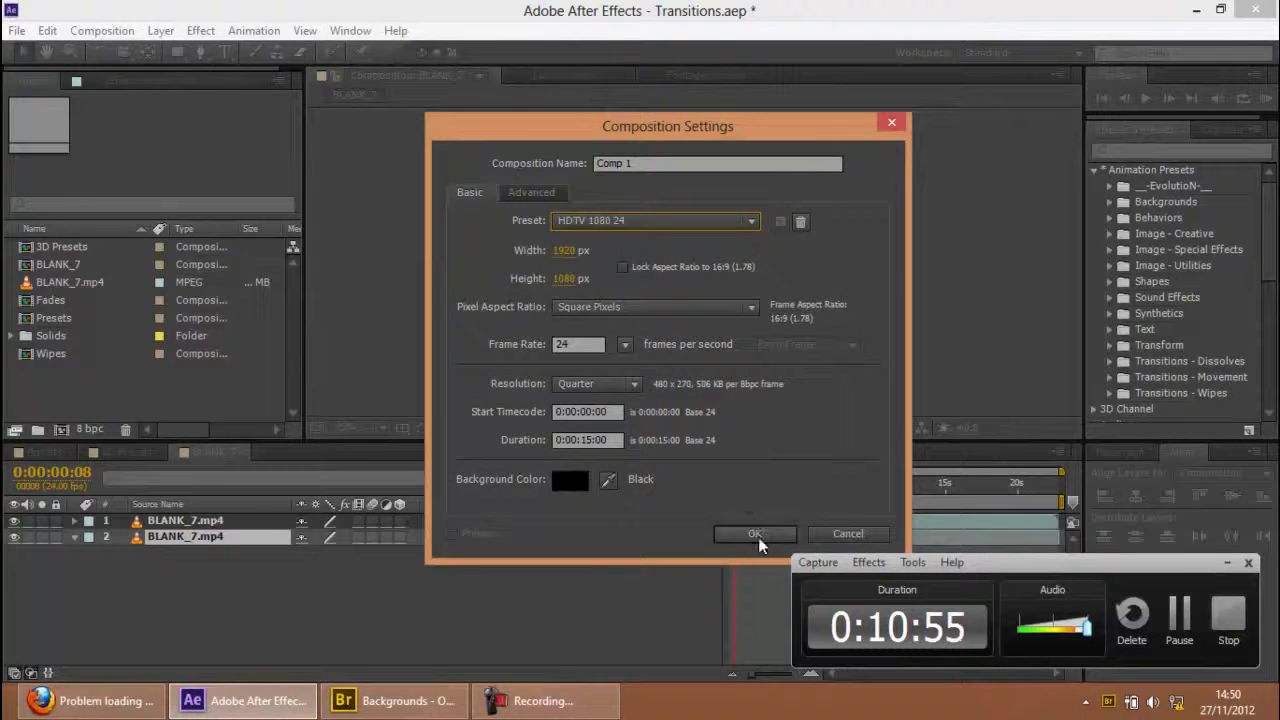
left_click(757, 533)
- Apply Fog Lights.ffx from Adobe Bridge to the empty Comp 1 composition and play a RAM preview of the background
left_click(395, 700)
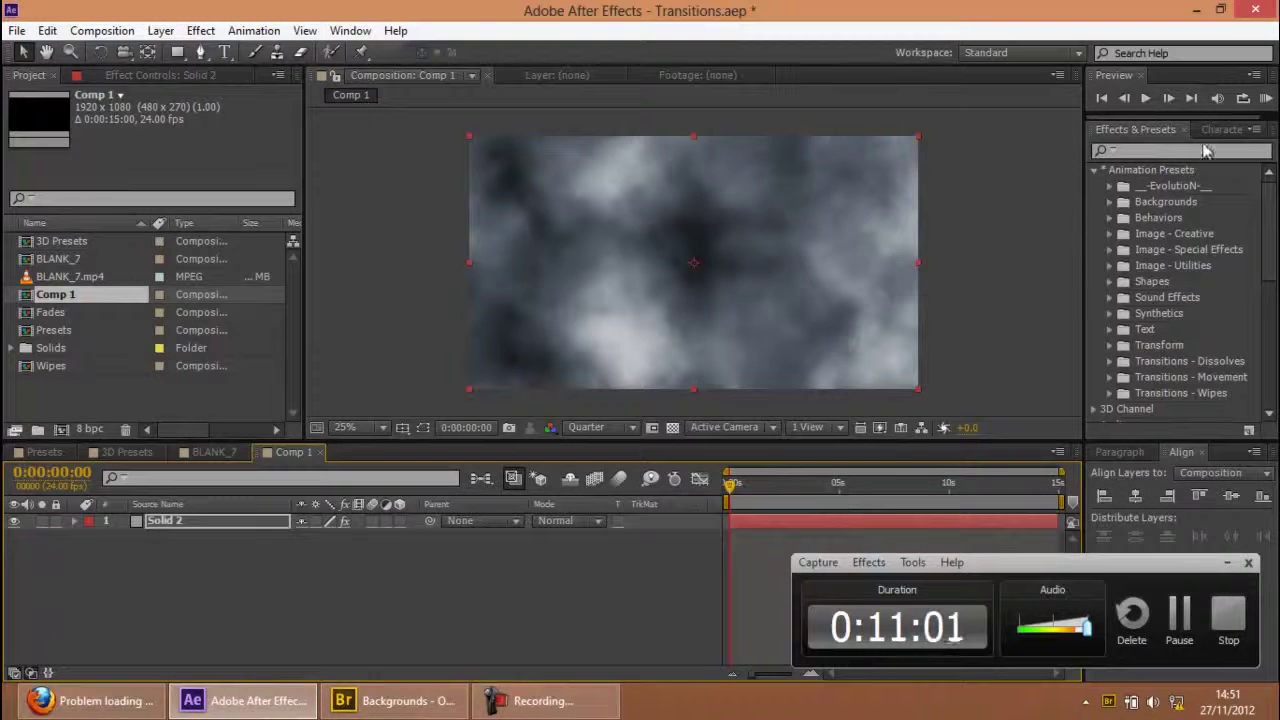
left_click(1265, 99)
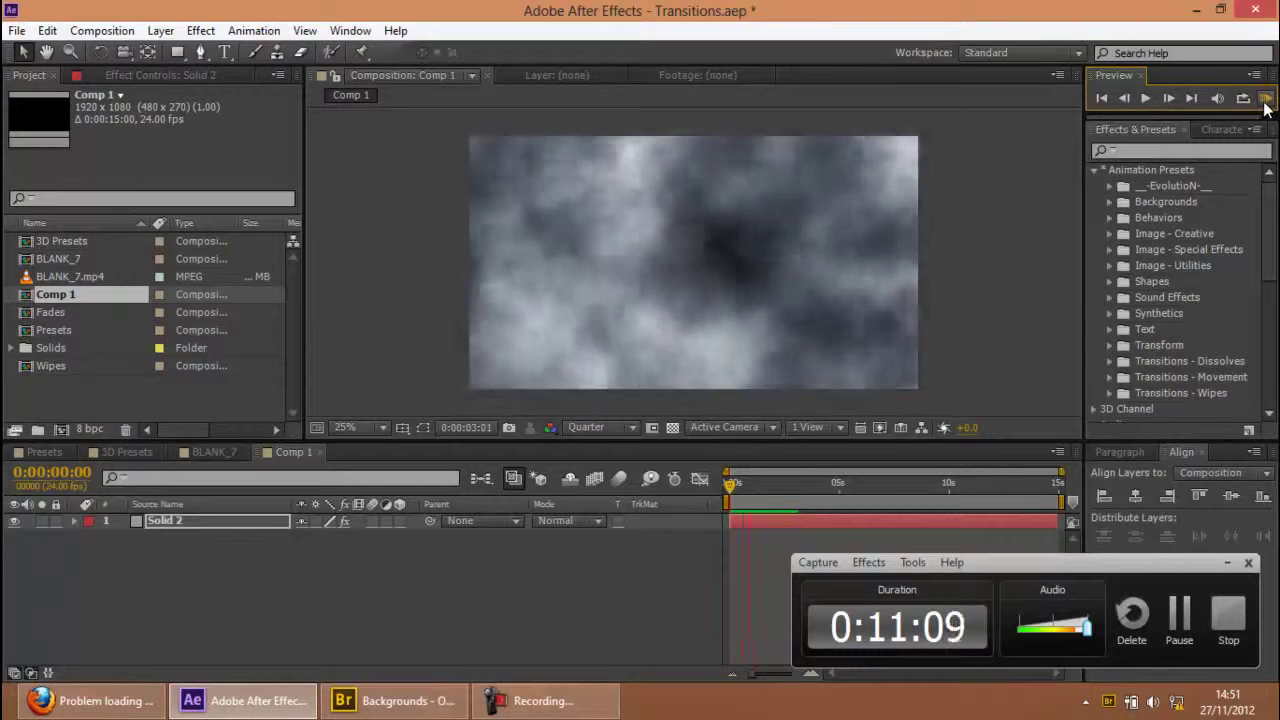
left_click(181, 541)
key("space")
- Examine the fog solid's effects and its keyframed Fractal Noise properties, moving the playhead to 0:00:02:17
left_click(120, 76)
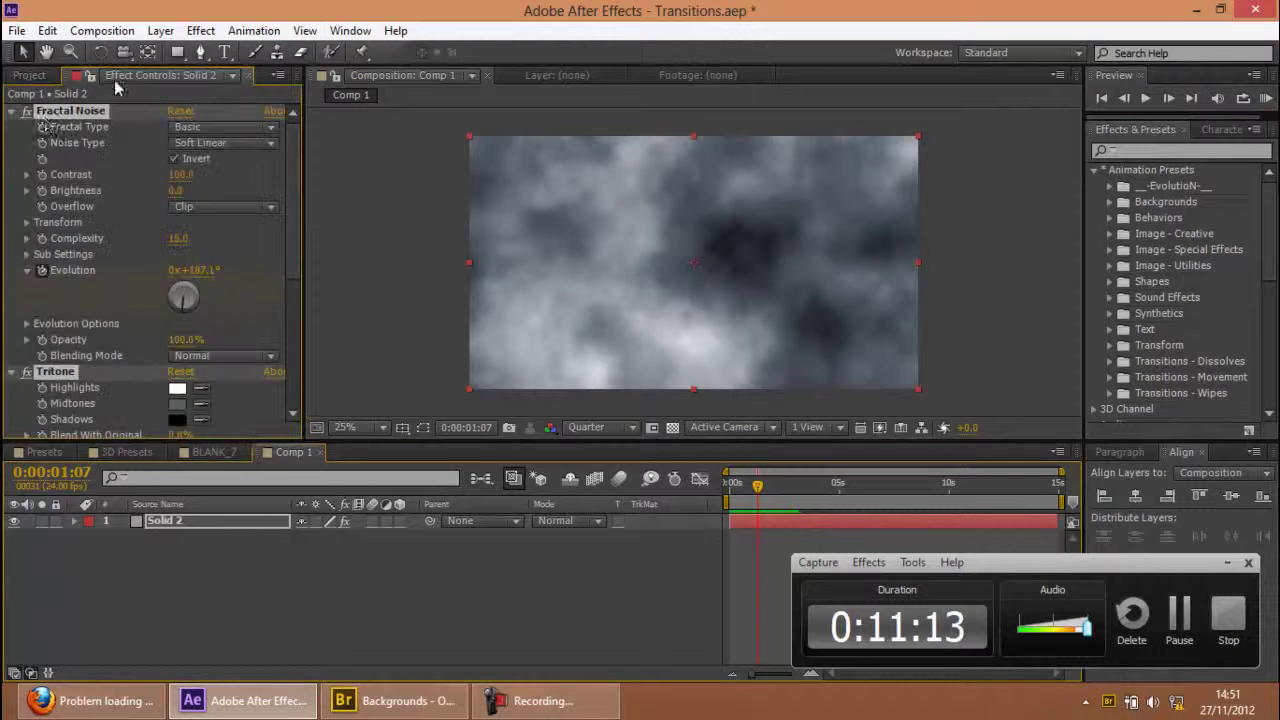
left_click(12, 112)
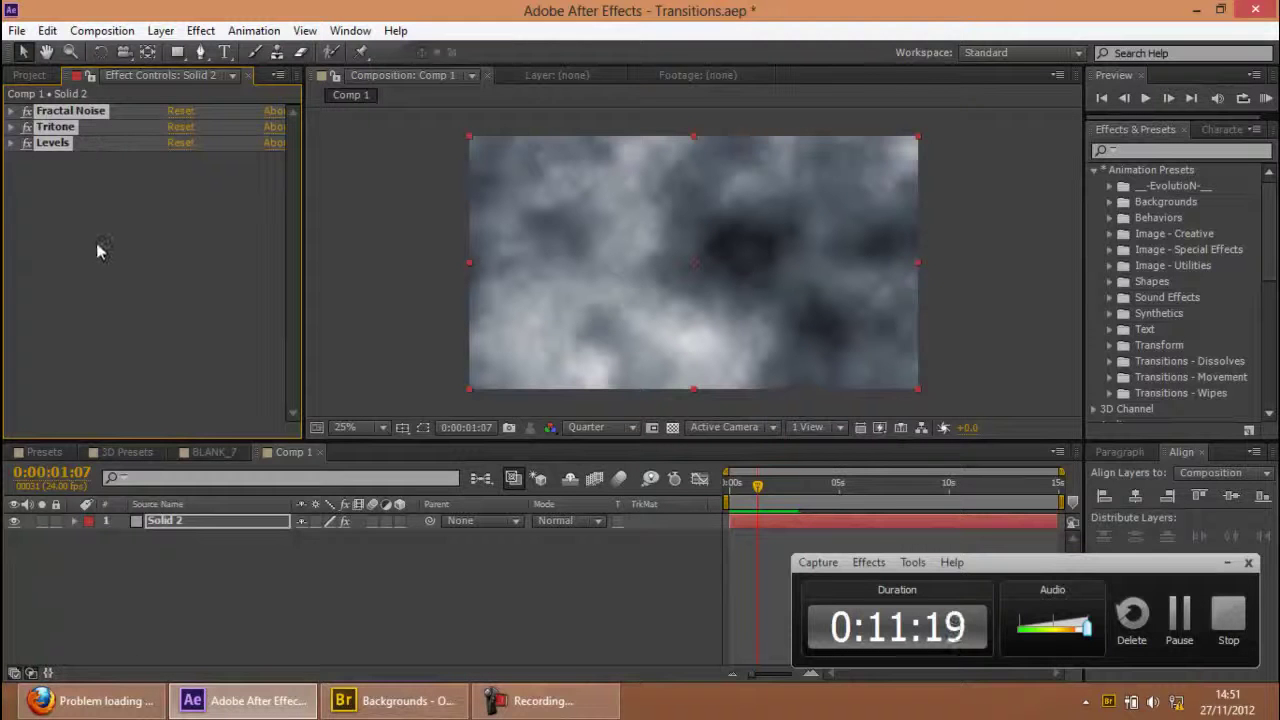
left_click(182, 522)
key("u")
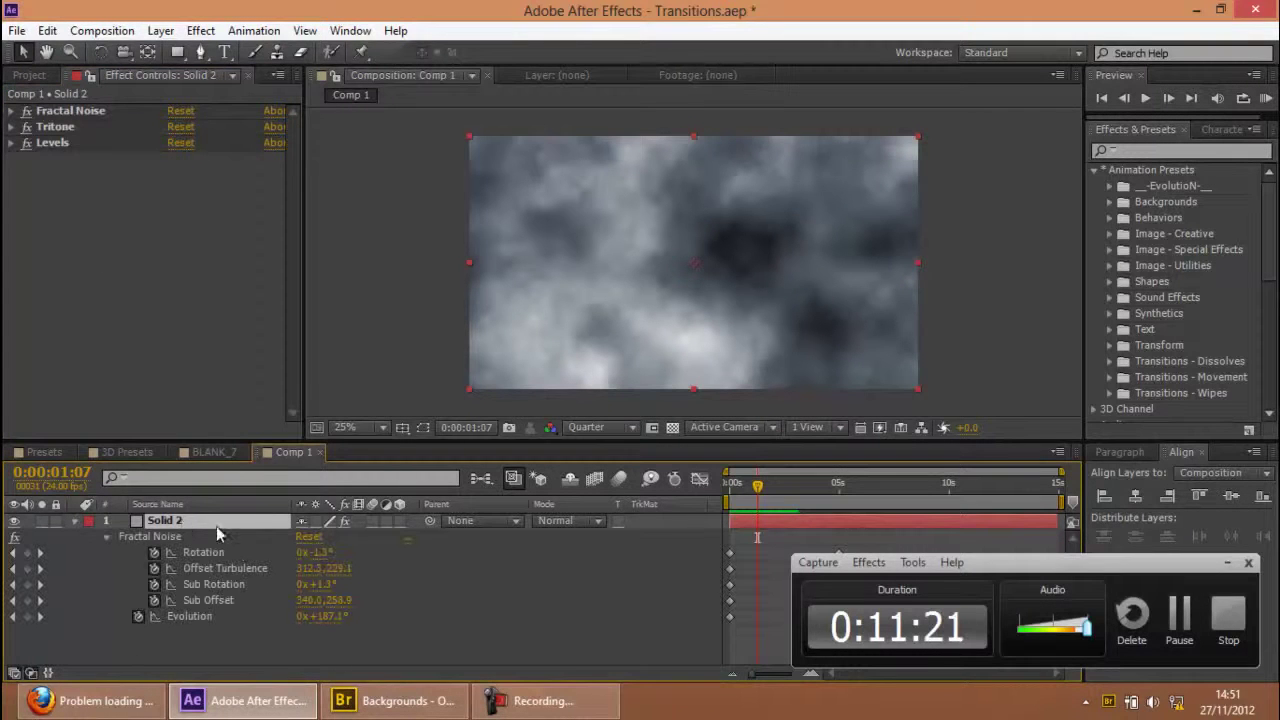
left_click(754, 534)
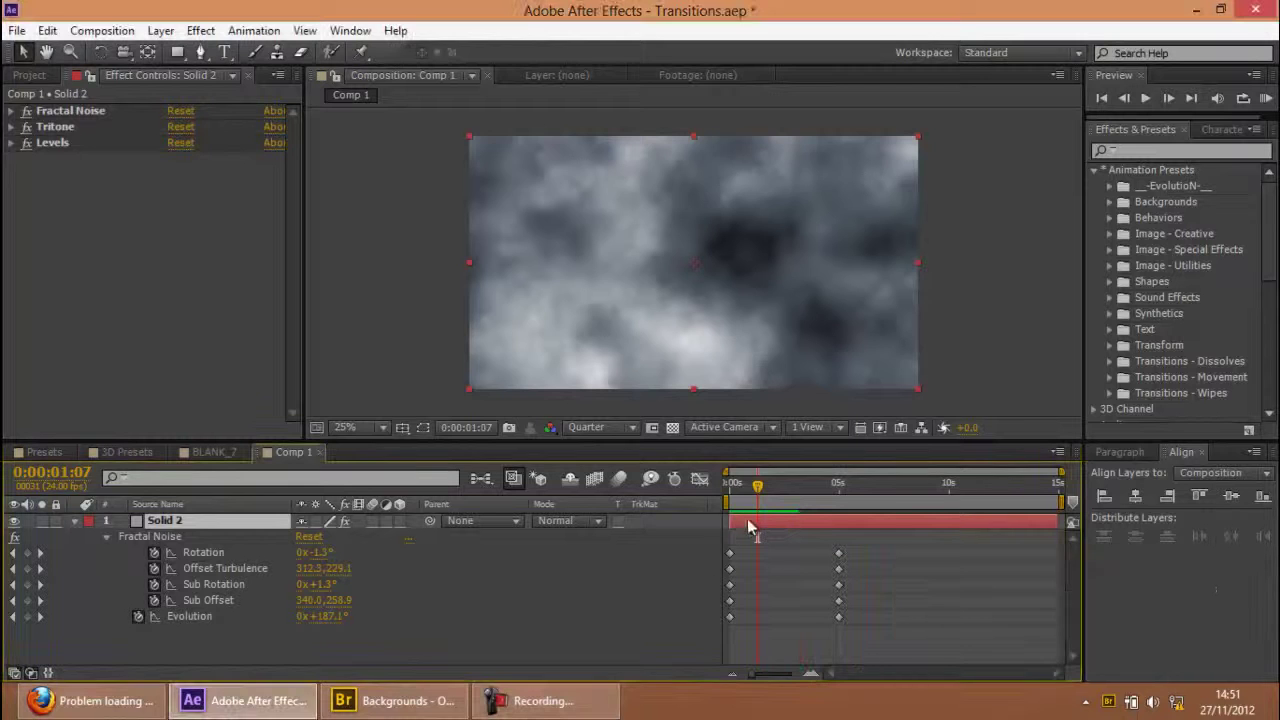
left_click_drag(752, 503, 790, 500)
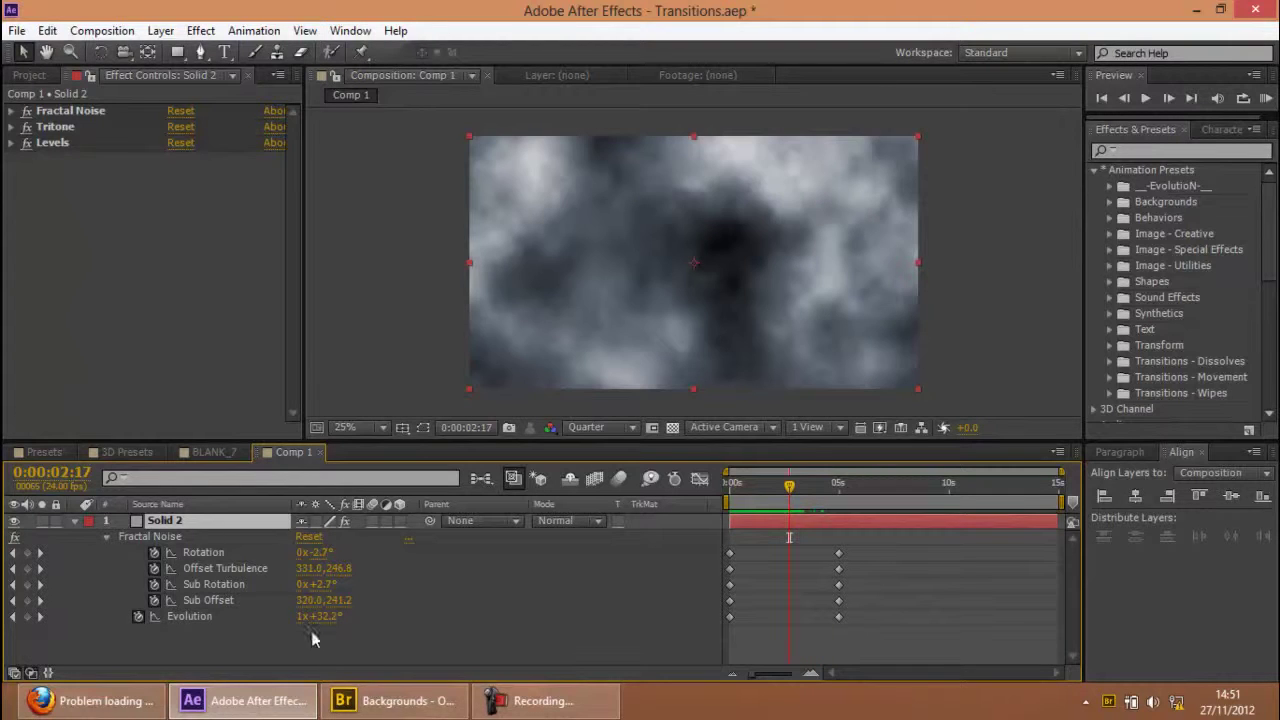
- Delete the fog solid from Comp 1 and apply the Red Speed.ffx background preset from Adobe Bridge to the empty composition
left_click(350, 645)
left_click(157, 523)
key("Delete")
left_click(392, 700)
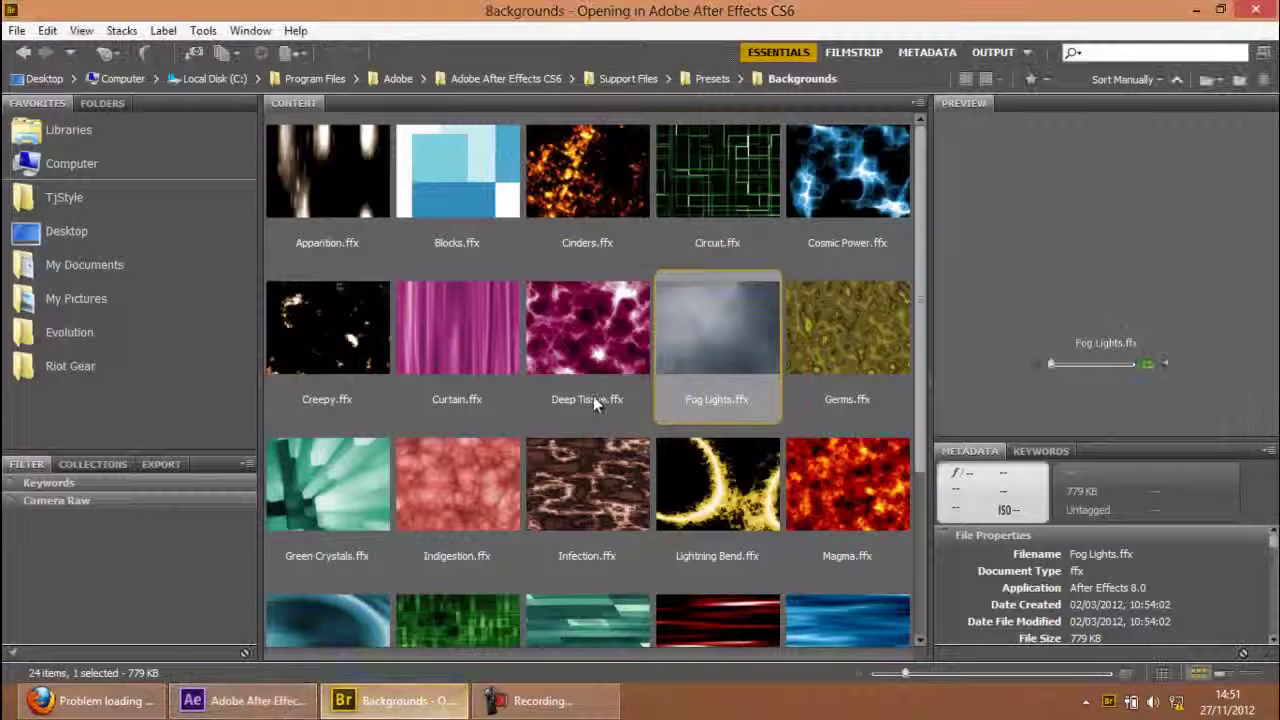
scroll(593, 395, "down", 2)
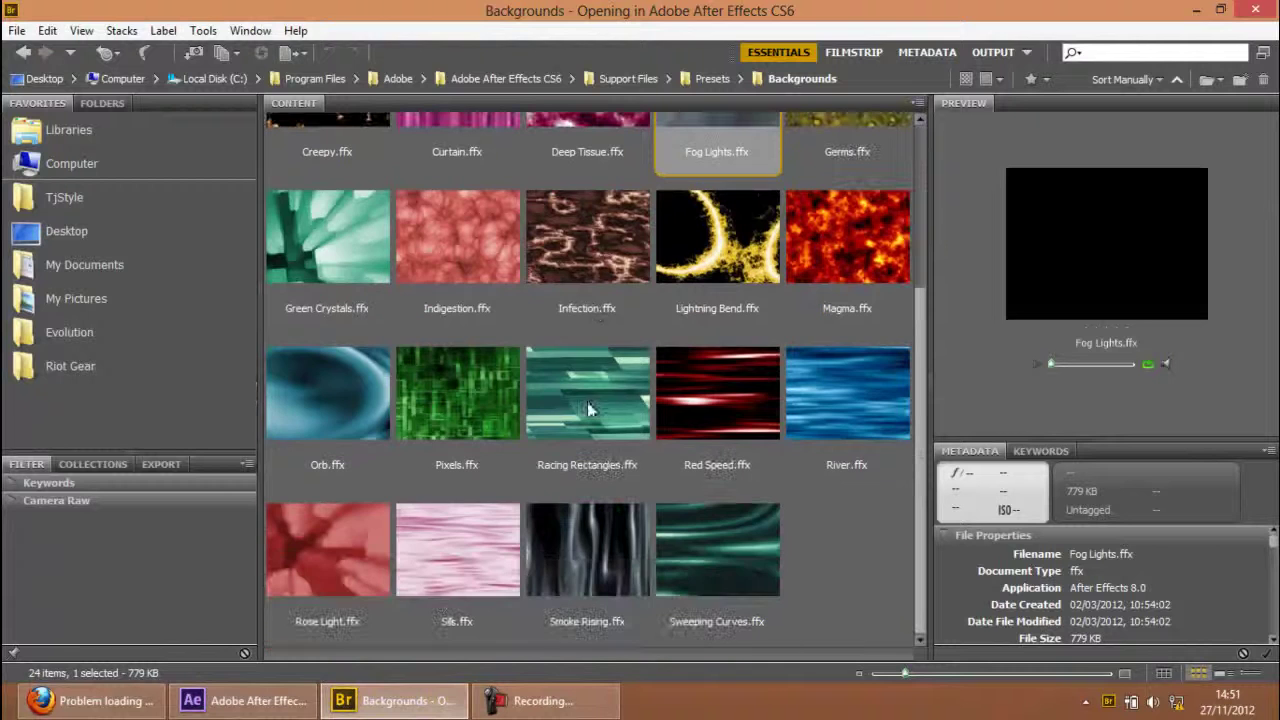
double_click(712, 410)
mouse_move(447, 698)
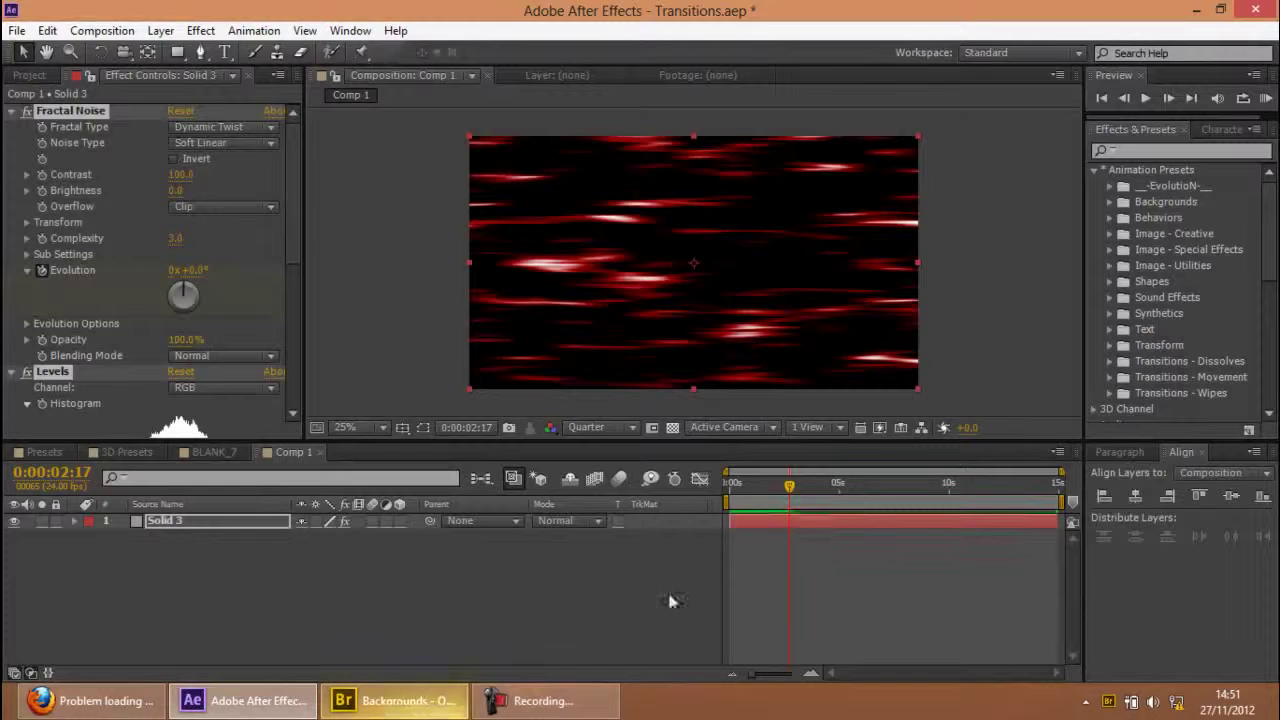
- Switch to Adobe Bridge, preview River.ffx, and open the Shapes folder inside Presets
left_click(426, 700)
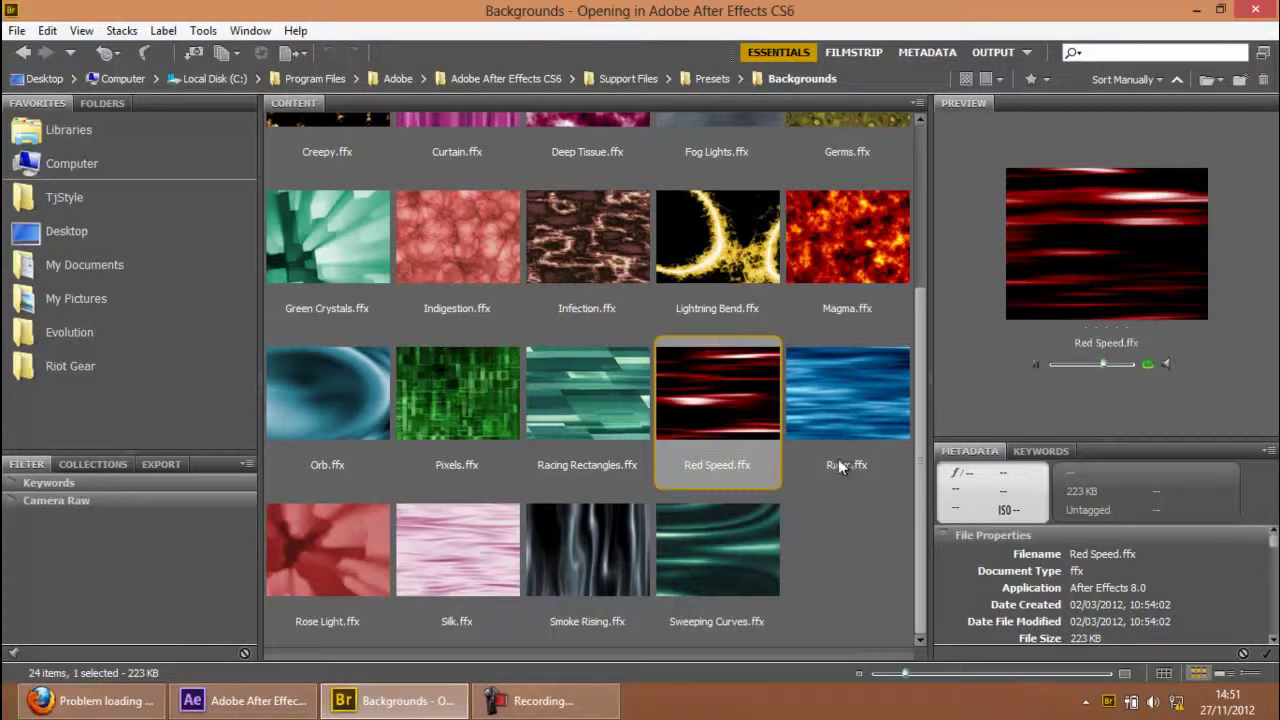
left_click(846, 395)
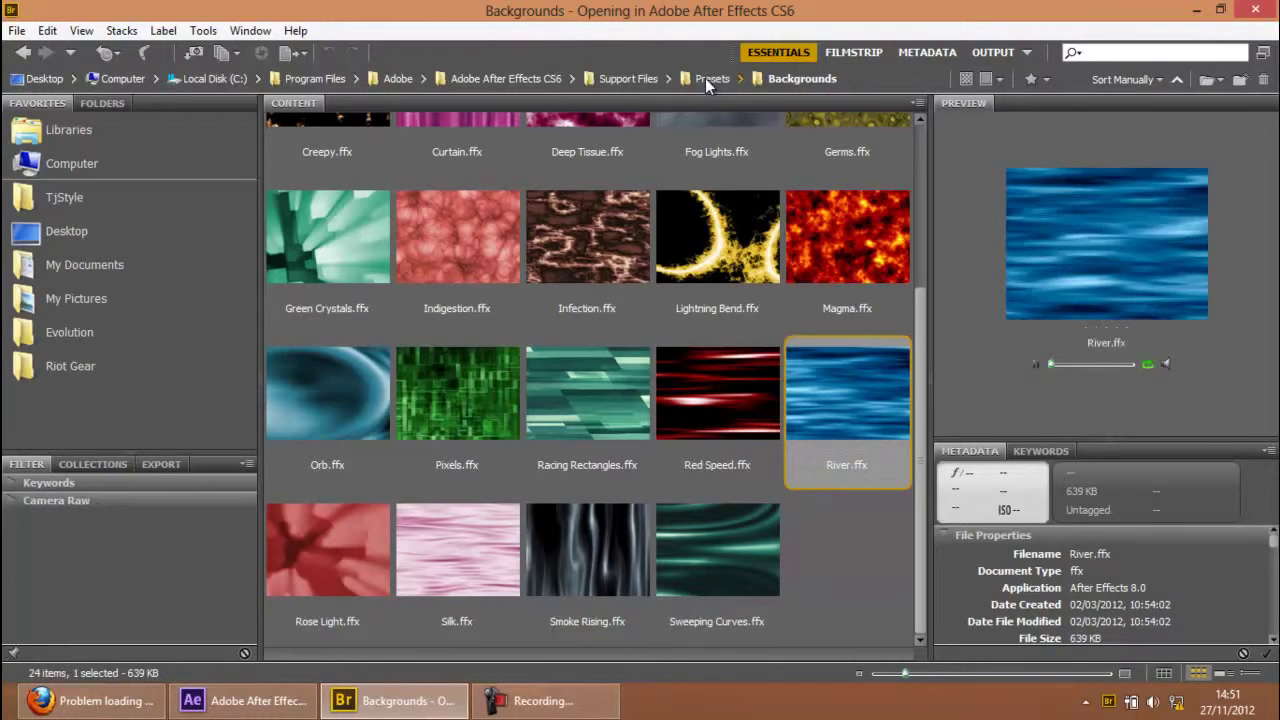
left_click(710, 80)
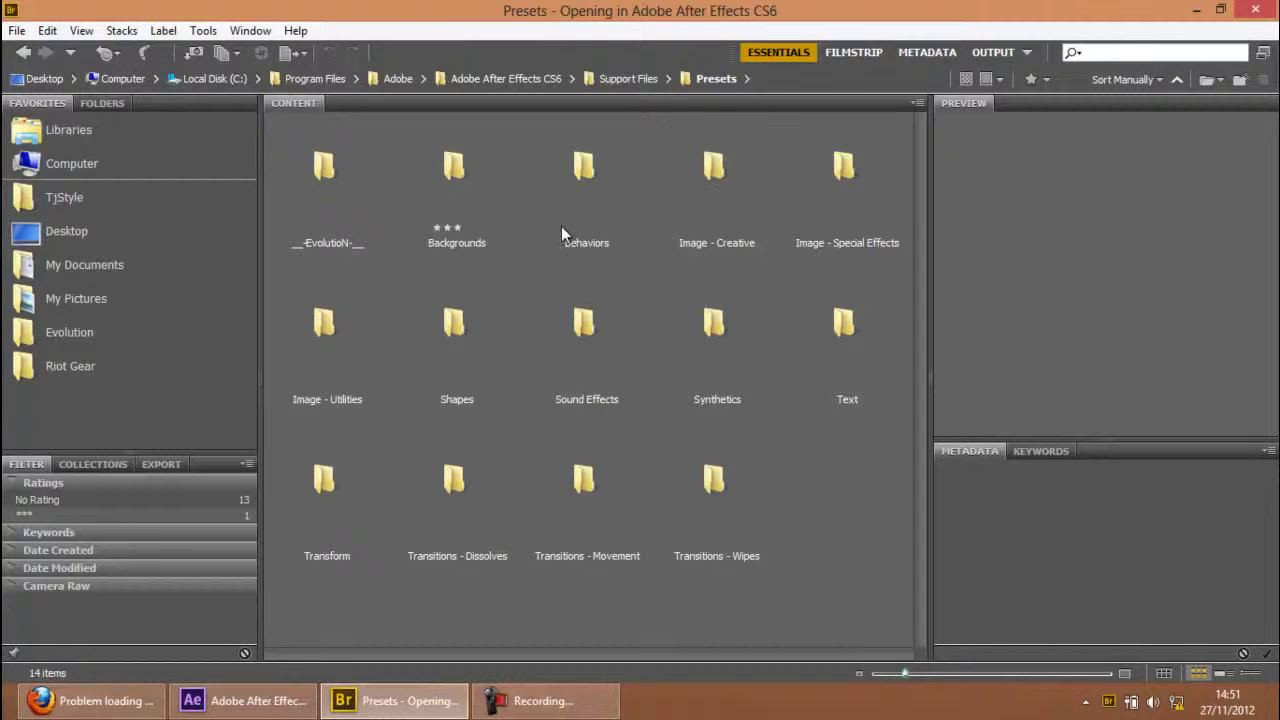
double_click(456, 322)
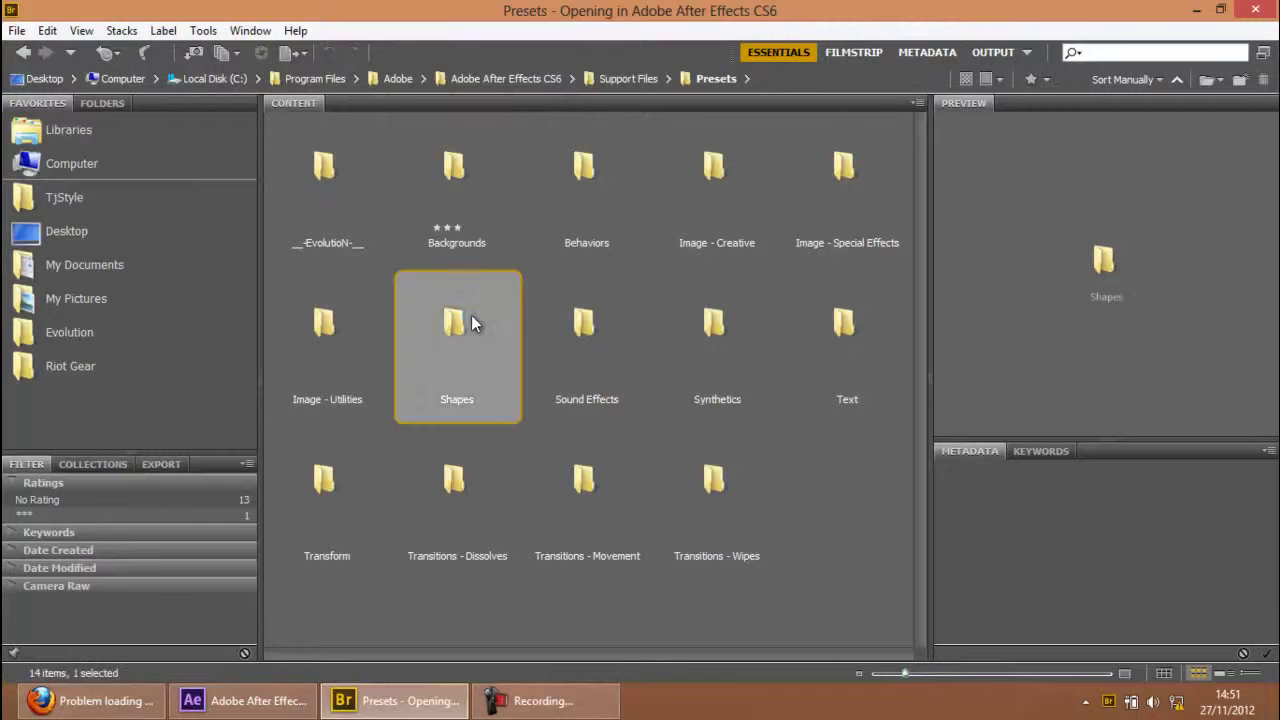
left_click(527, 704)
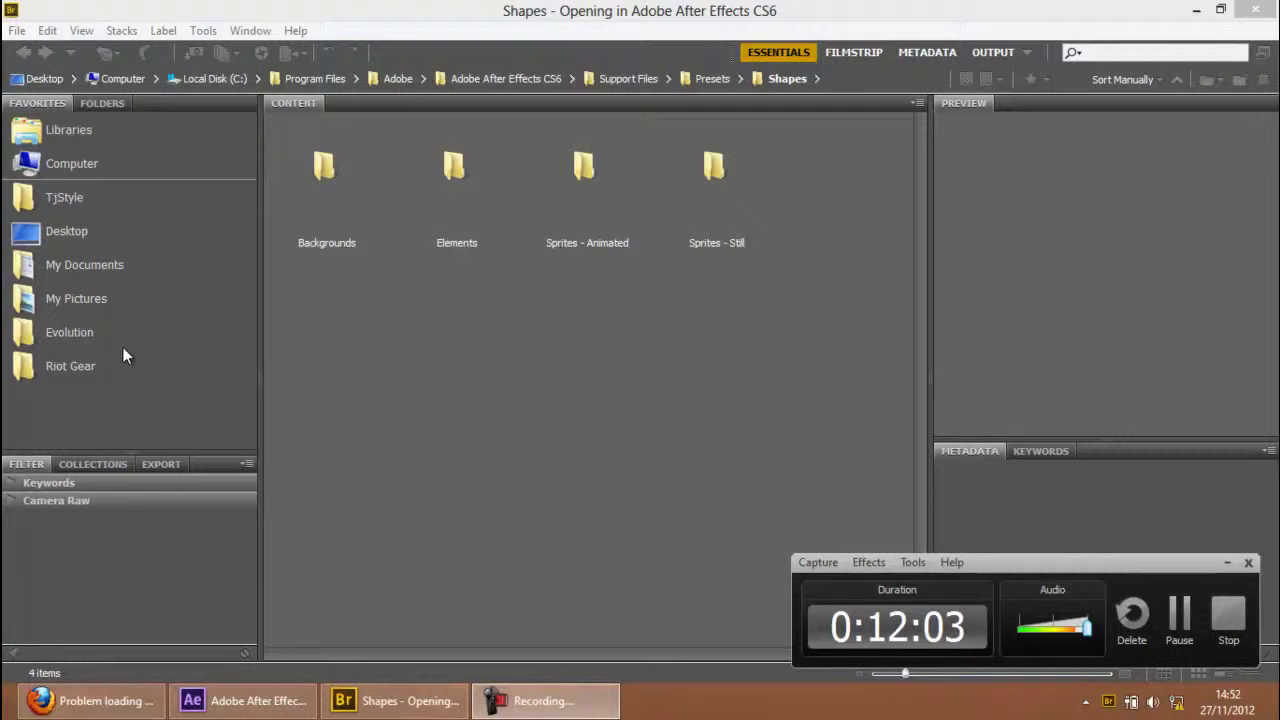
- Browse the Evolution favorite's Bonus Elements folder and examine the PNG images in its Objects folder
left_click(86, 337)
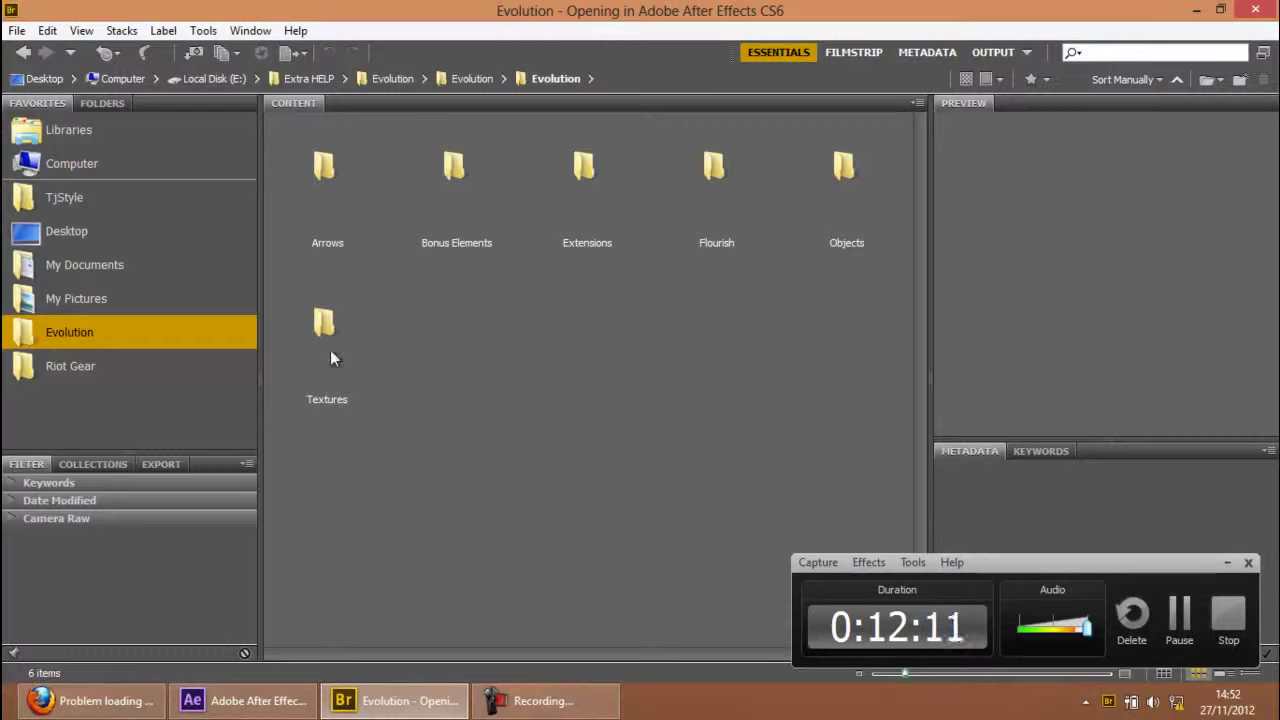
double_click(429, 198)
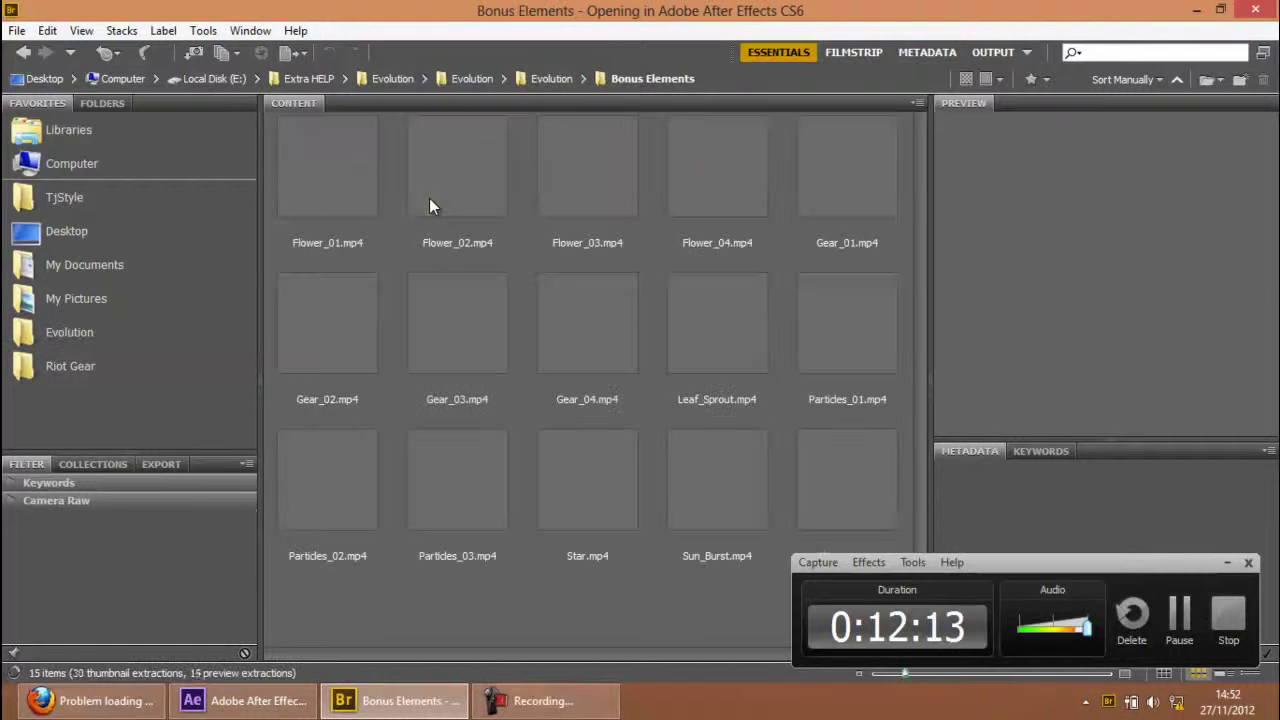
left_click(558, 79)
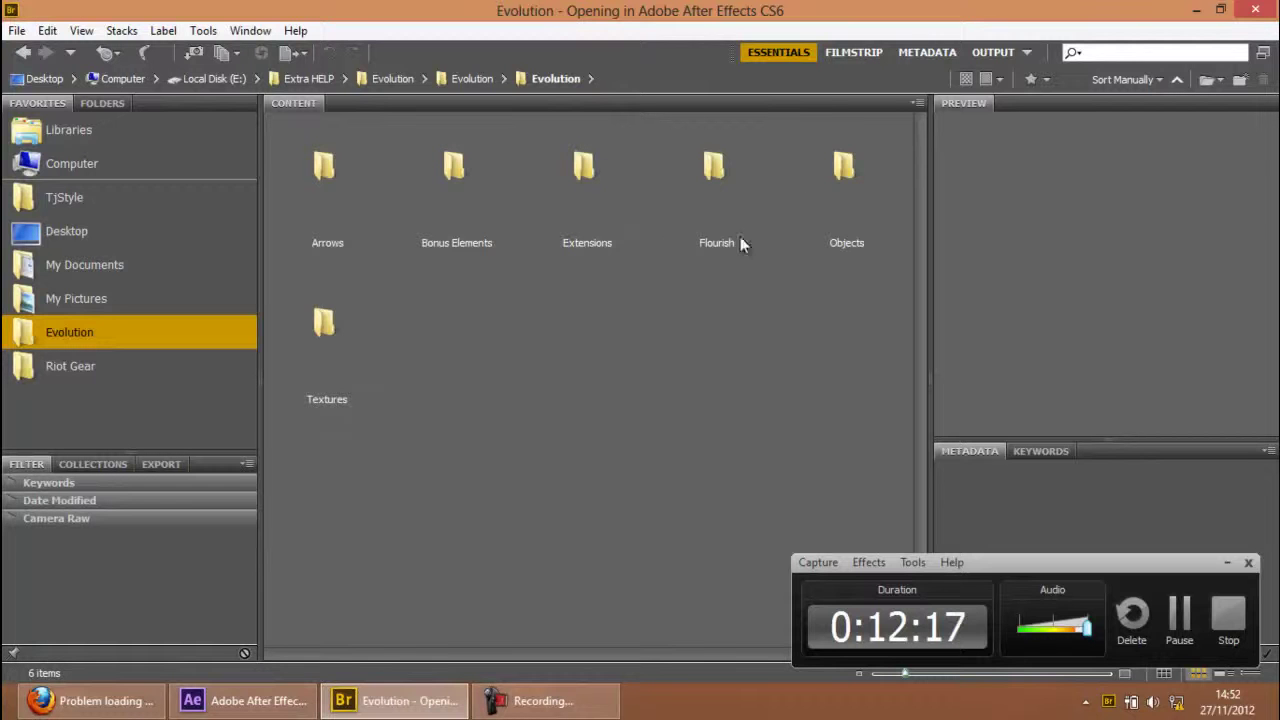
double_click(845, 195)
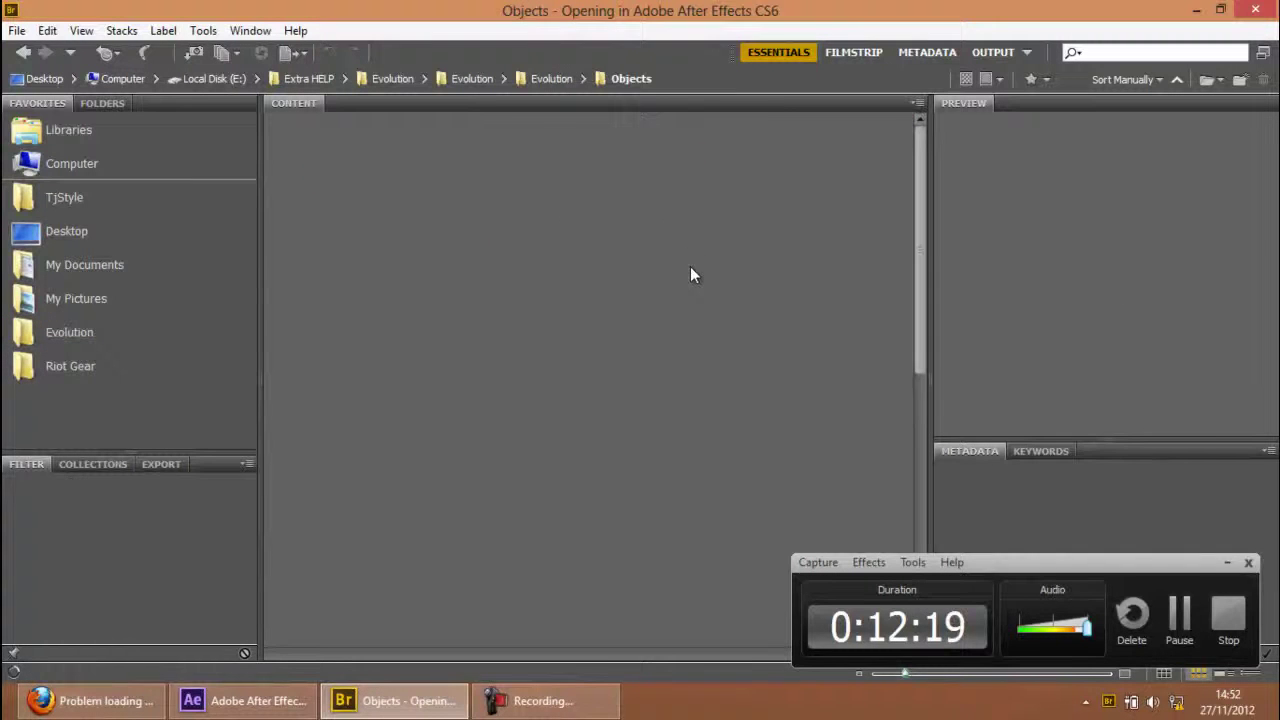
scroll(707, 271, "down", 4)
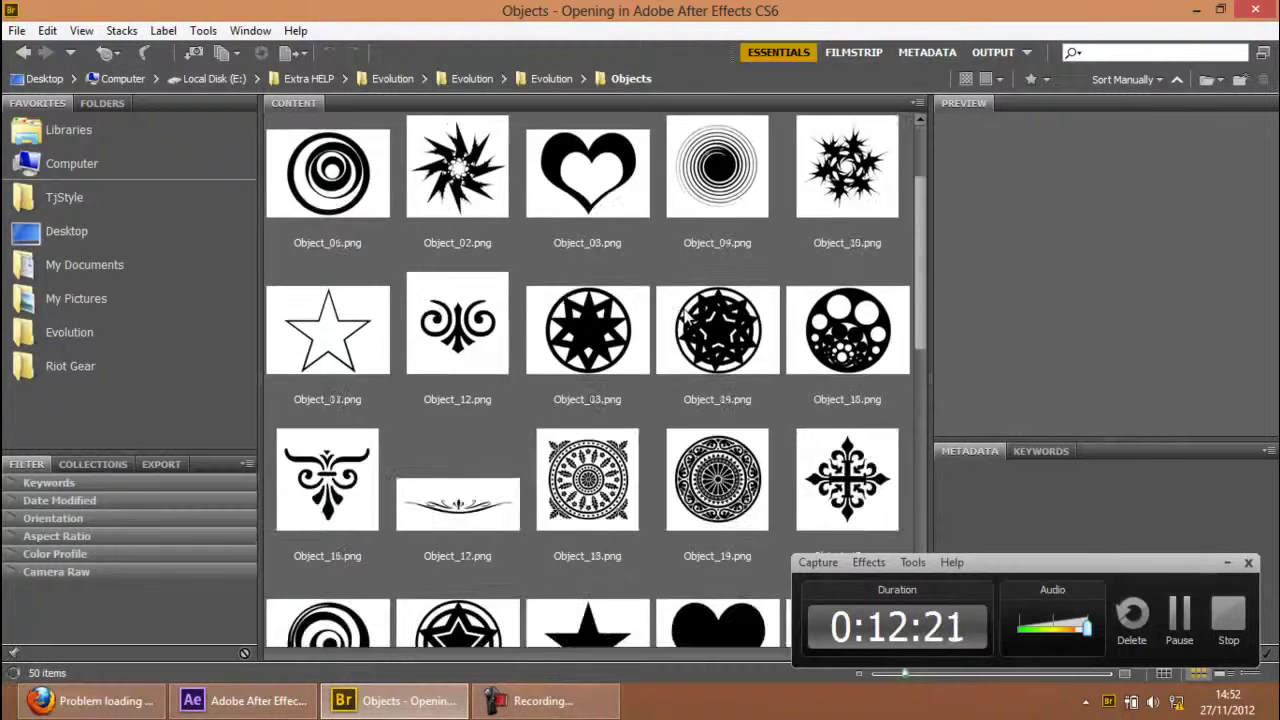
scroll(668, 318, "down", 2)
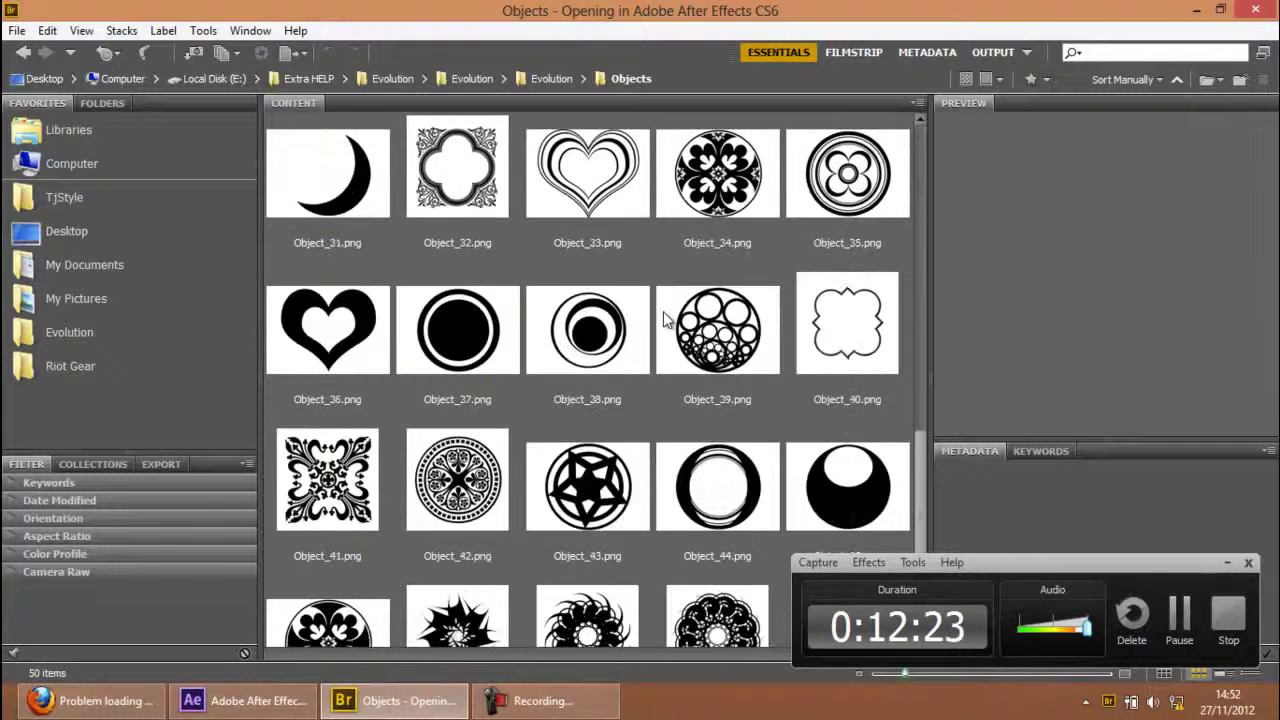
scroll(668, 318, "up", 6)
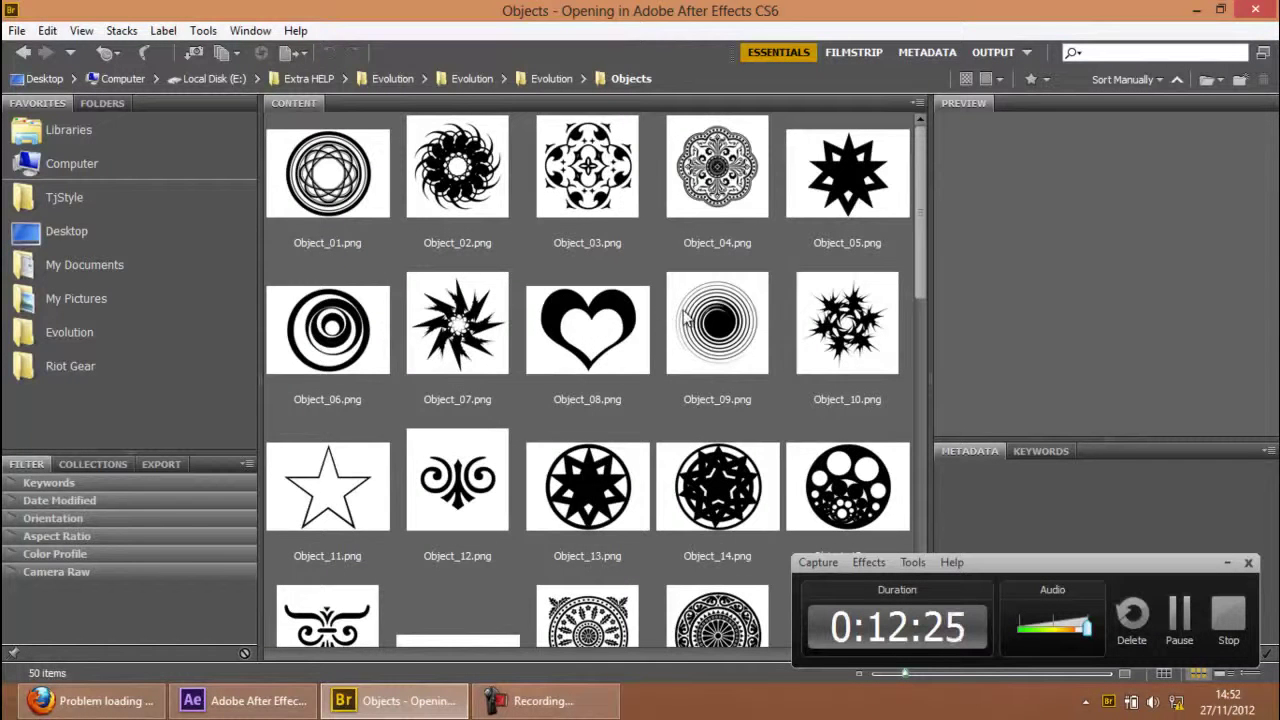
scroll(668, 318, "down", 4)
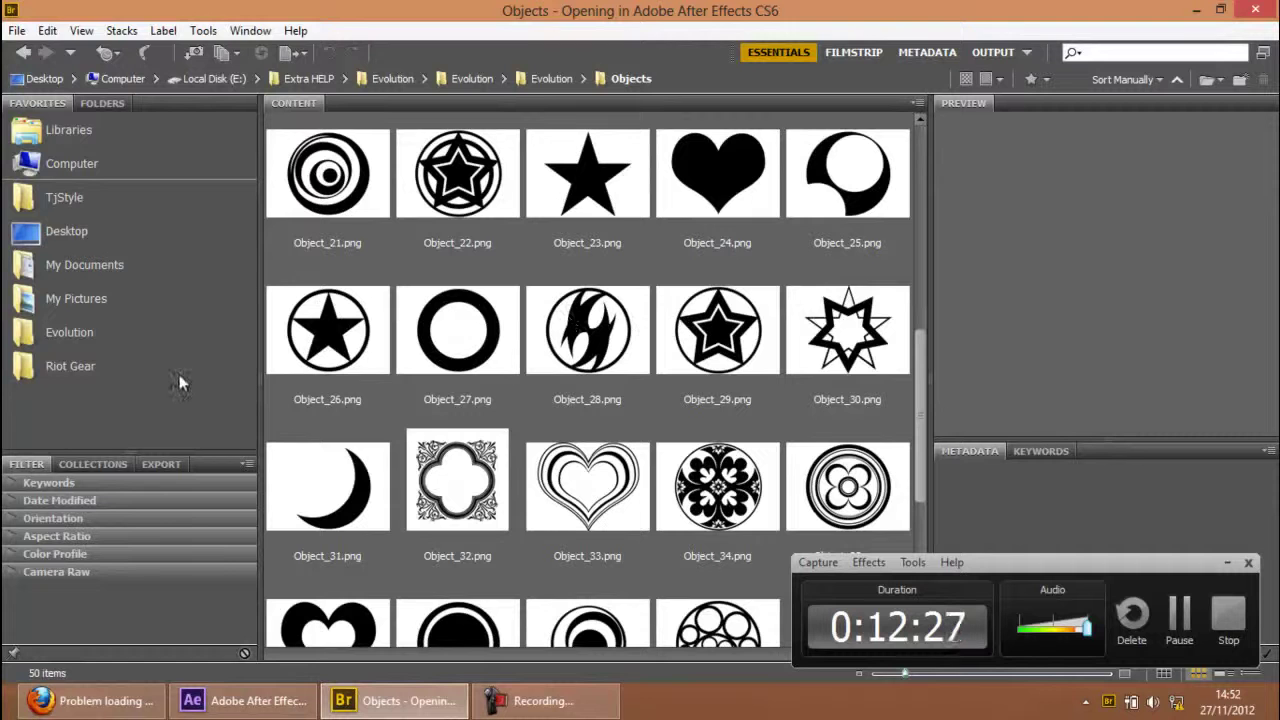
scroll(681, 389, "down", 3)
scroll(681, 389, "up", 7)
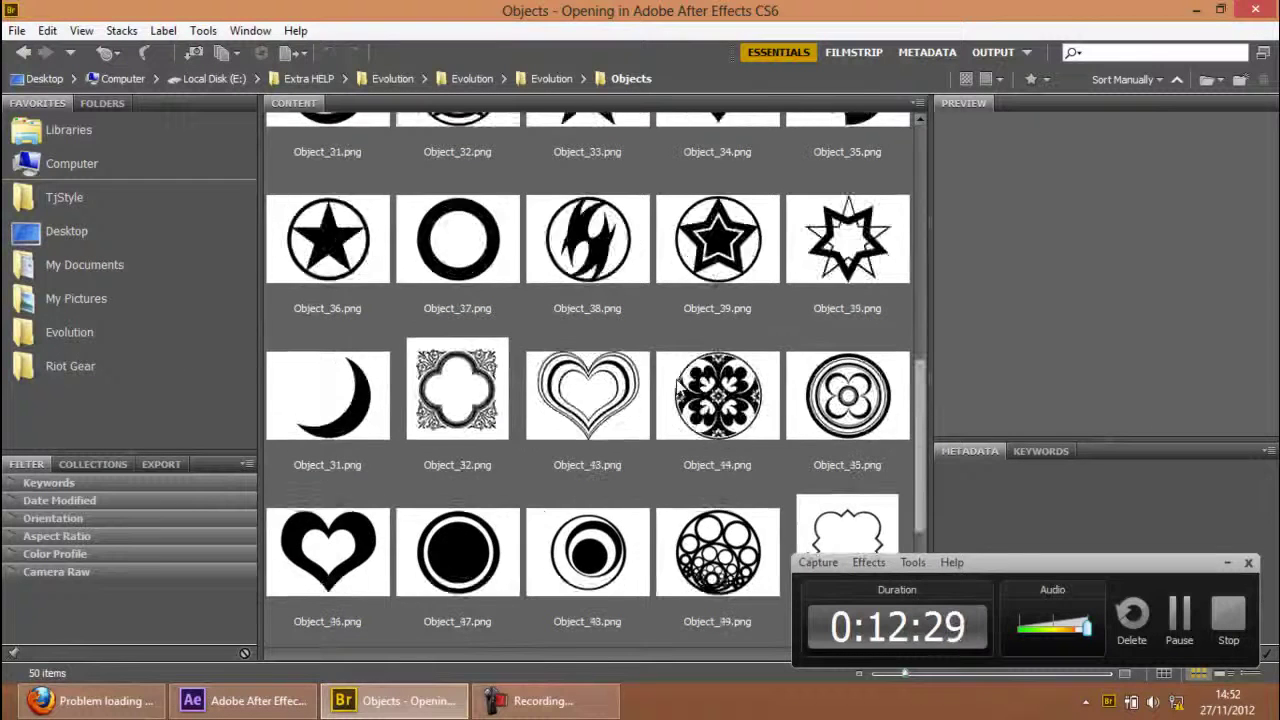
scroll(840, 287, "up", 2)
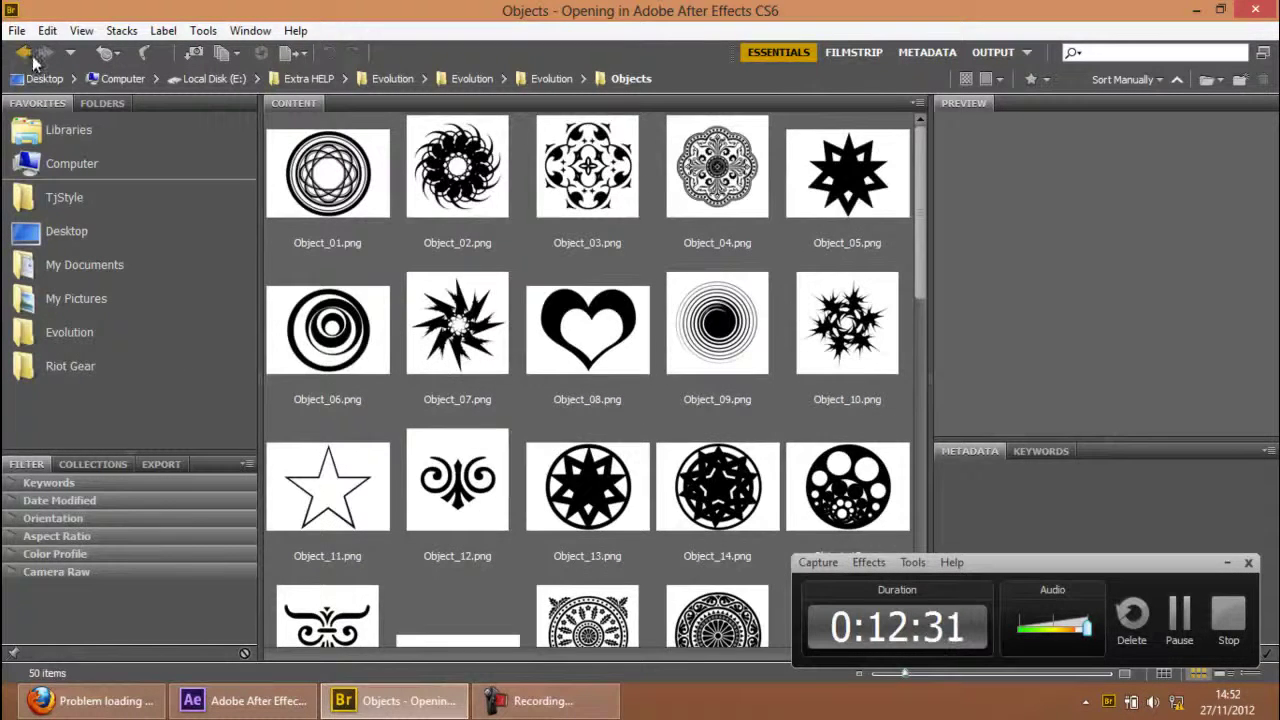
- Return to the After Effects Presets folder and preview Kaleidoscopic.ffx from the Backgrounds folder within Shapes
left_click(26, 55)
left_click(28, 55)
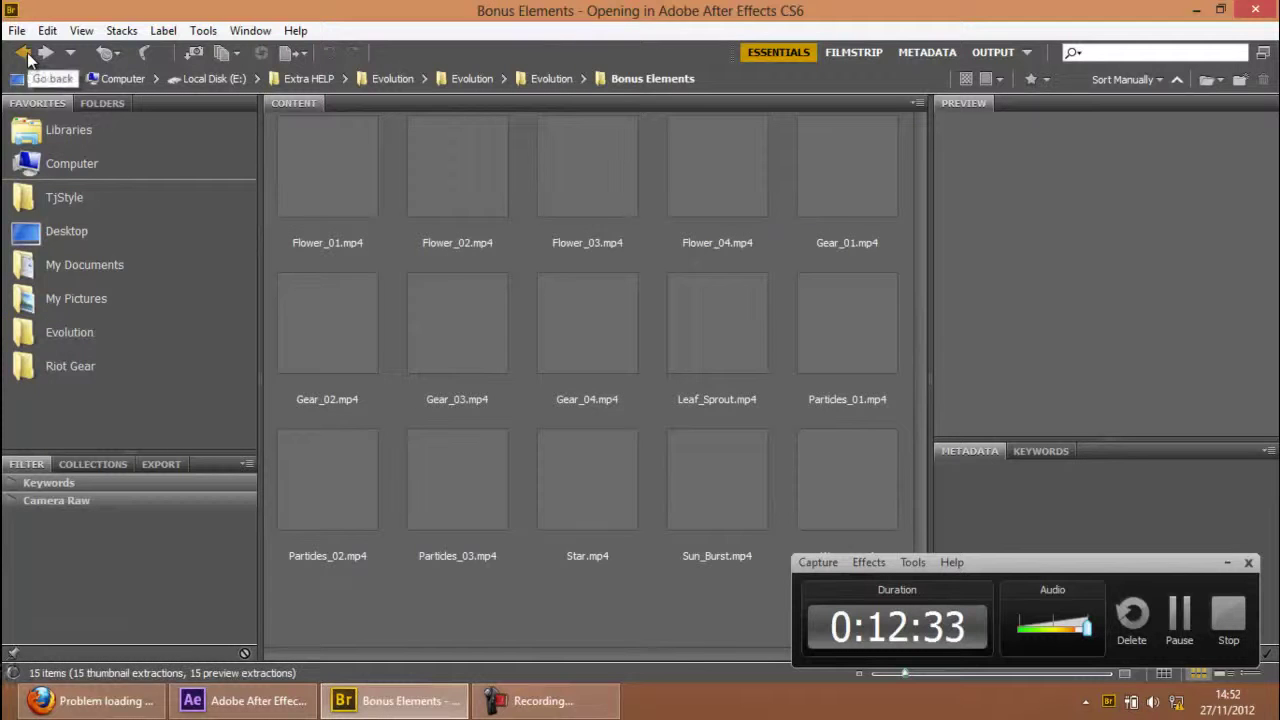
left_click(28, 55)
left_click(25, 56)
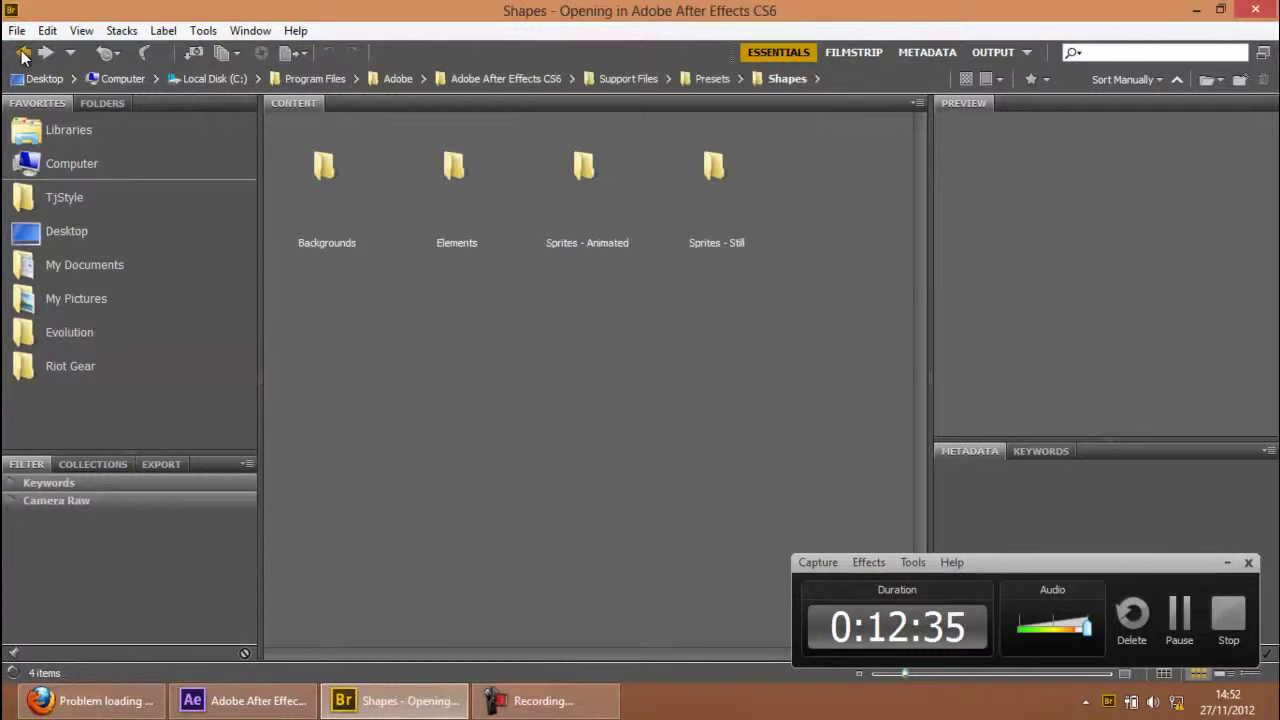
left_click(22, 56)
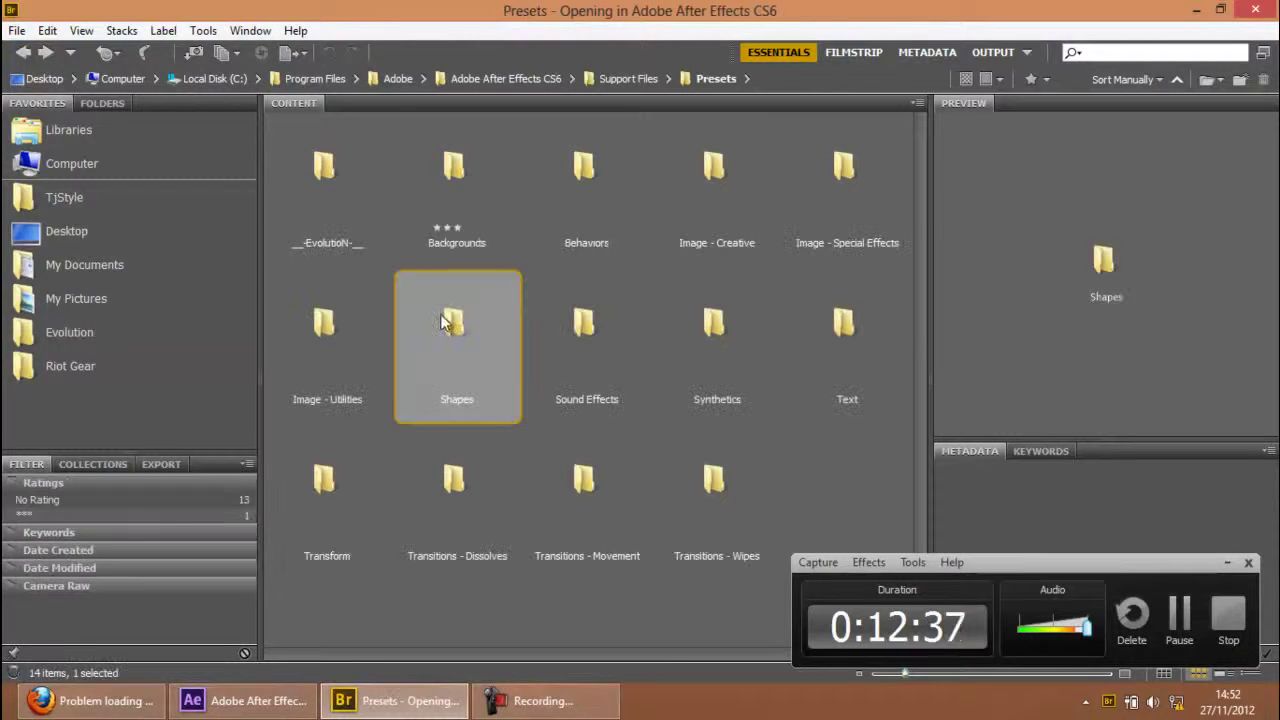
double_click(435, 322)
double_click(321, 197)
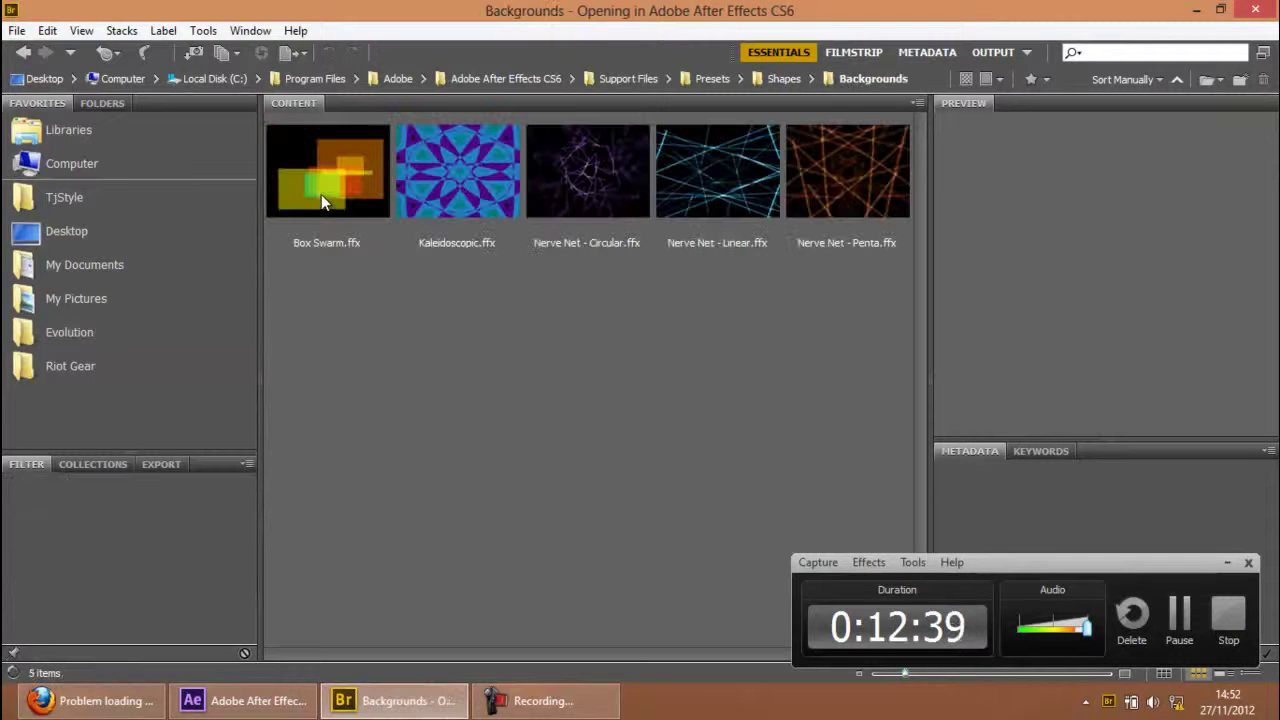
left_click(446, 200)
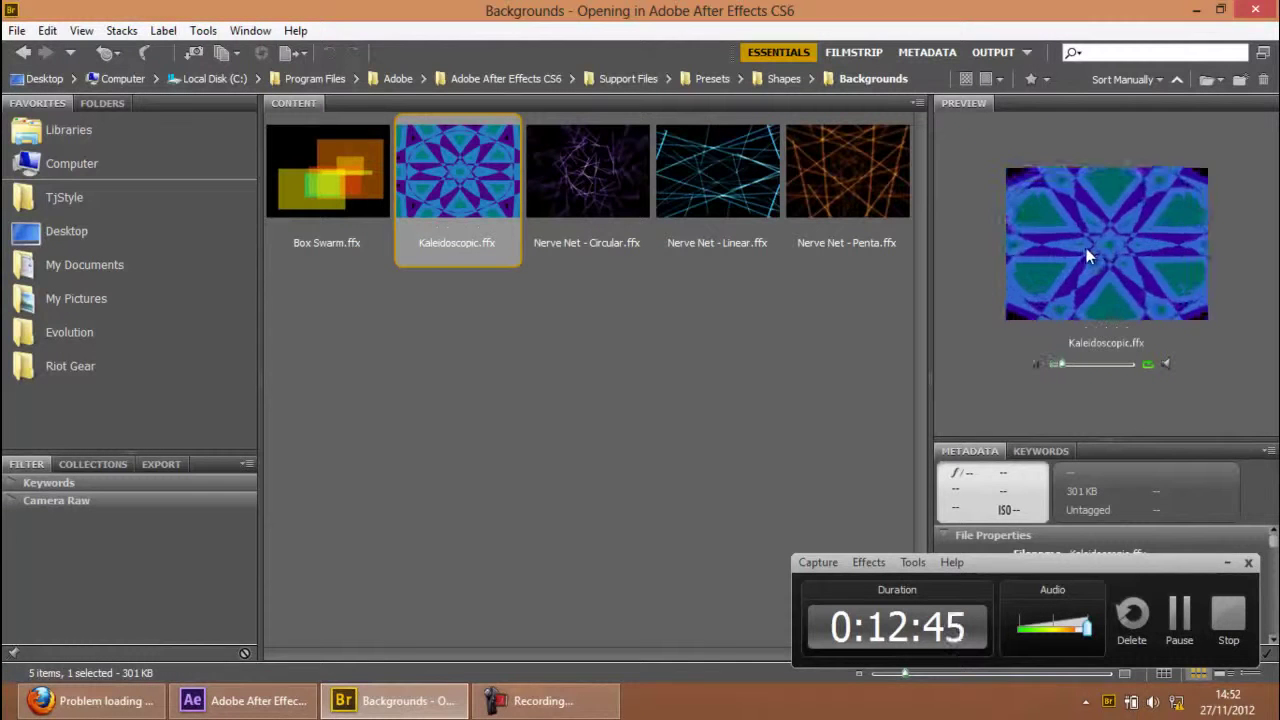
- Try applying Nerve Net - Circular.ffx to the existing red streaks solid in Comp 1, checking the frame at 0:00:05:15
left_click(574, 190)
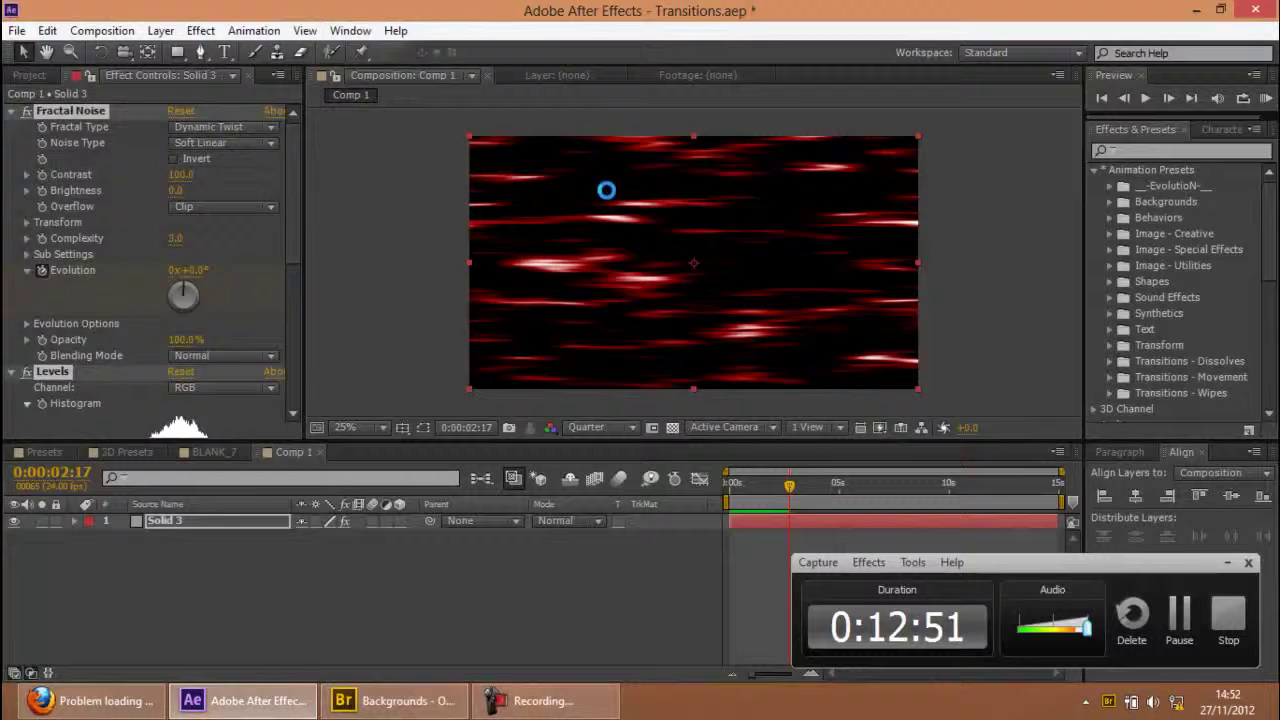
left_click(179, 525)
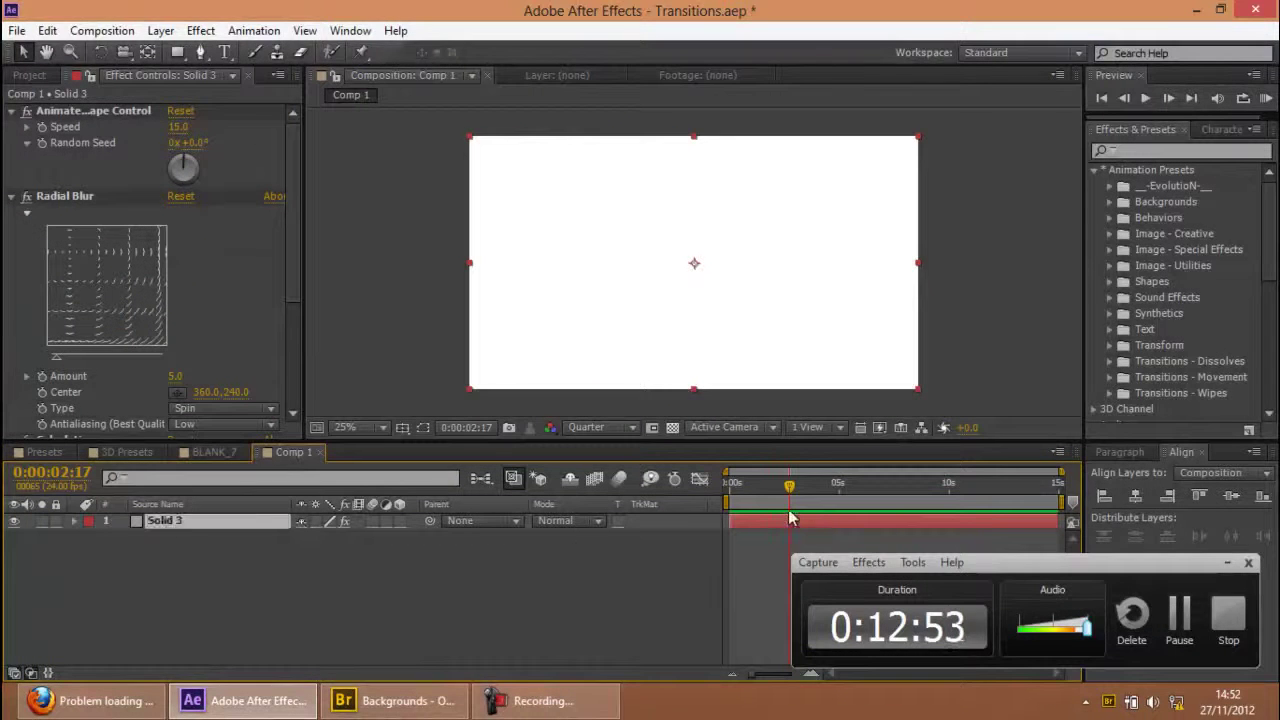
left_click_drag(770, 505, 870, 500)
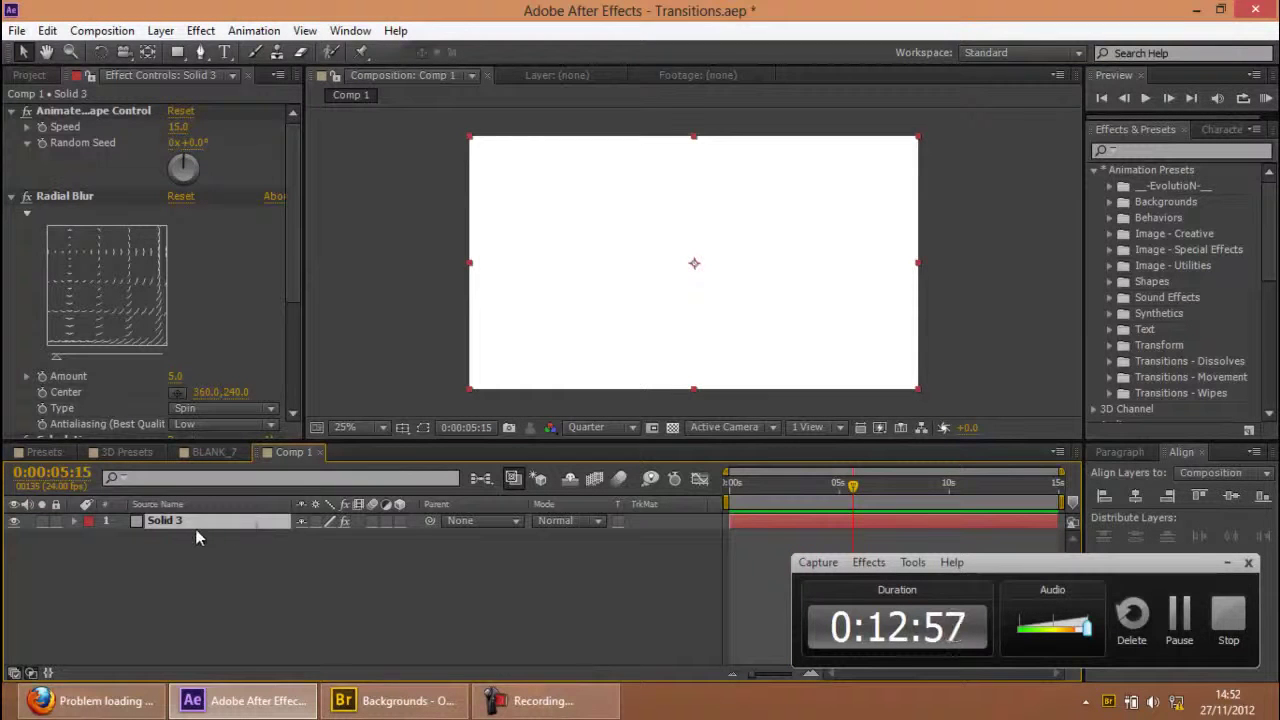
- Delete the solid from Comp 1 and apply Nerve Net - Circular.ffx from Adobe Bridge to the empty composition
key("Delete")
left_click(412, 702)
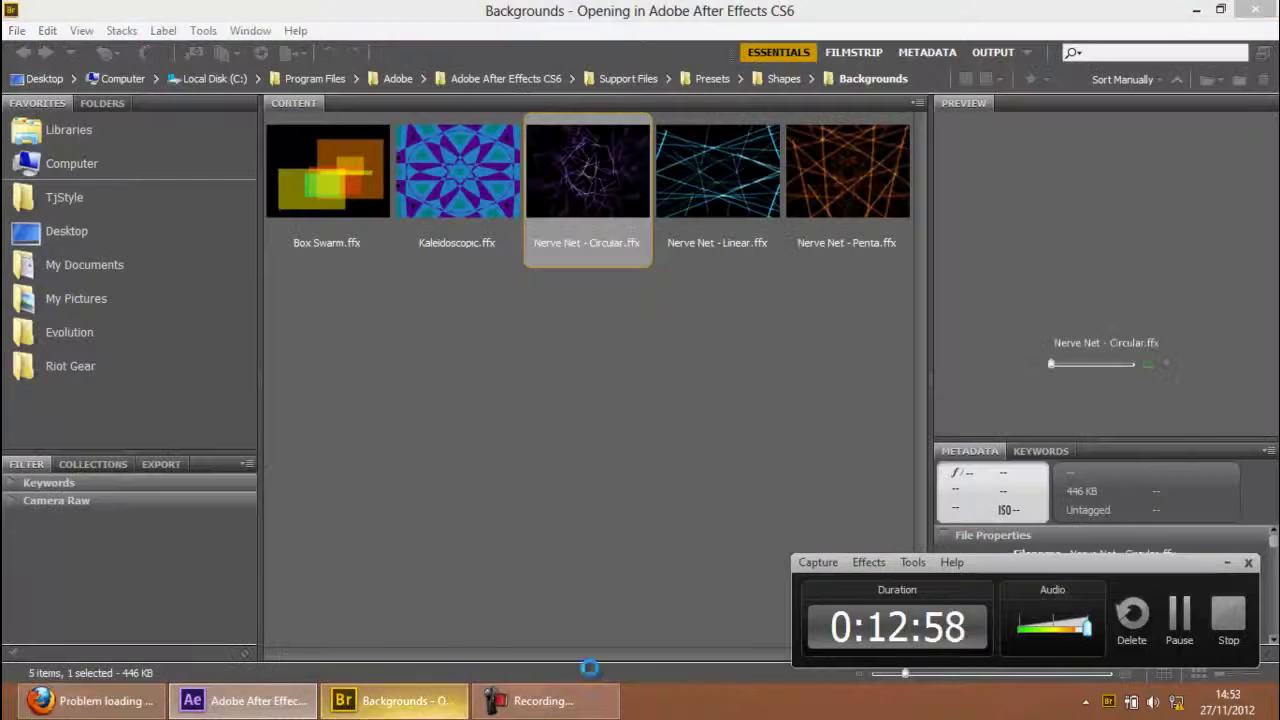
double_click(617, 179)
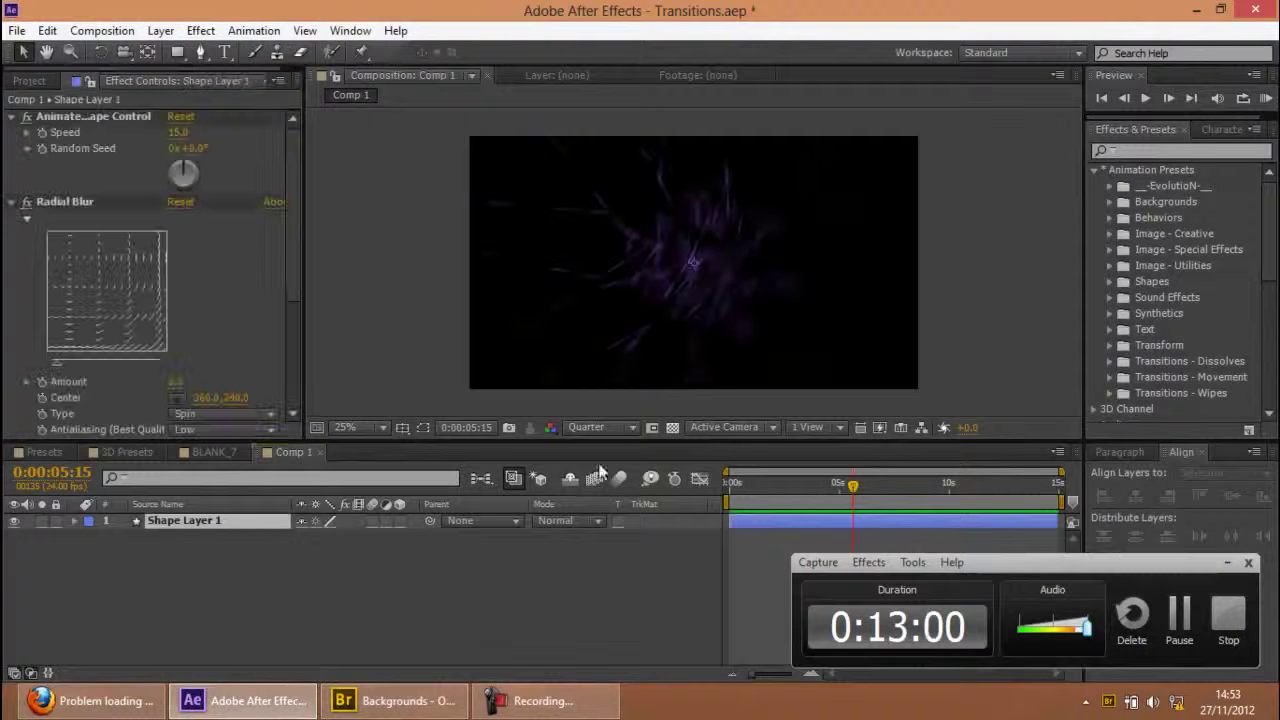
- Scrub through the nerve net animation, play a RAM preview, and move the playhead to 0:00:00:18
left_click_drag(745, 485, 820, 486)
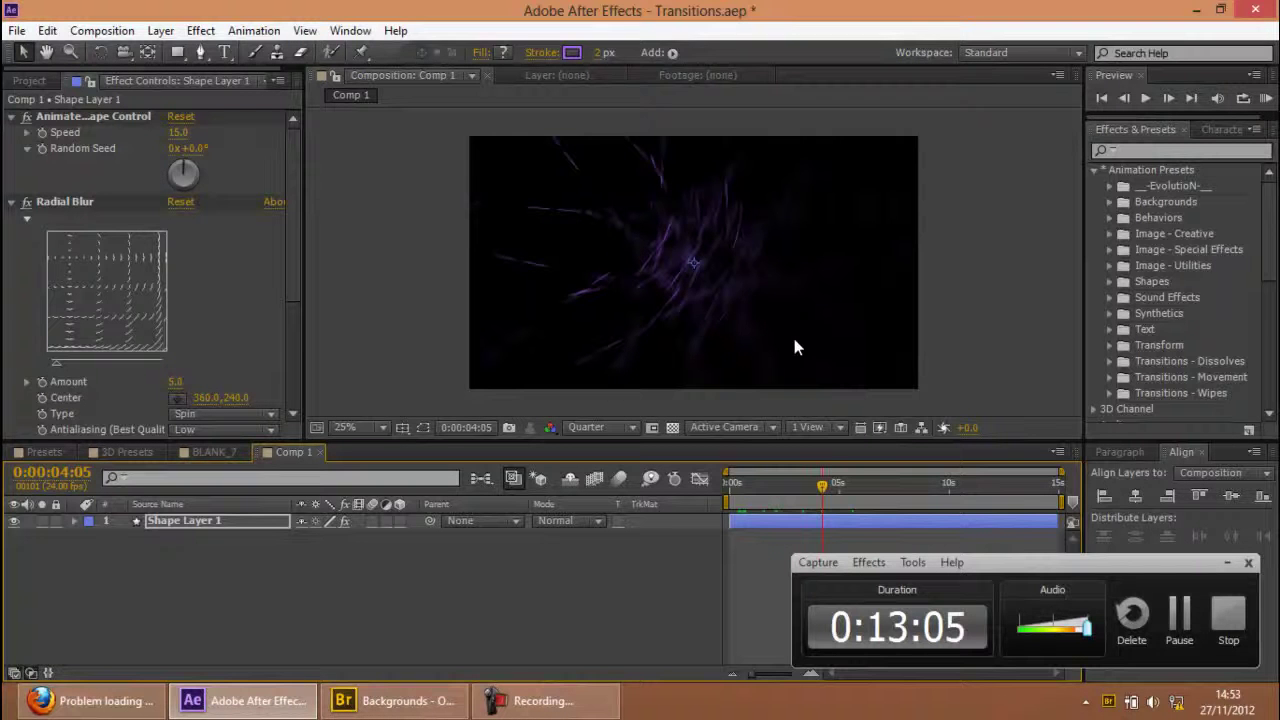
left_click(1265, 100)
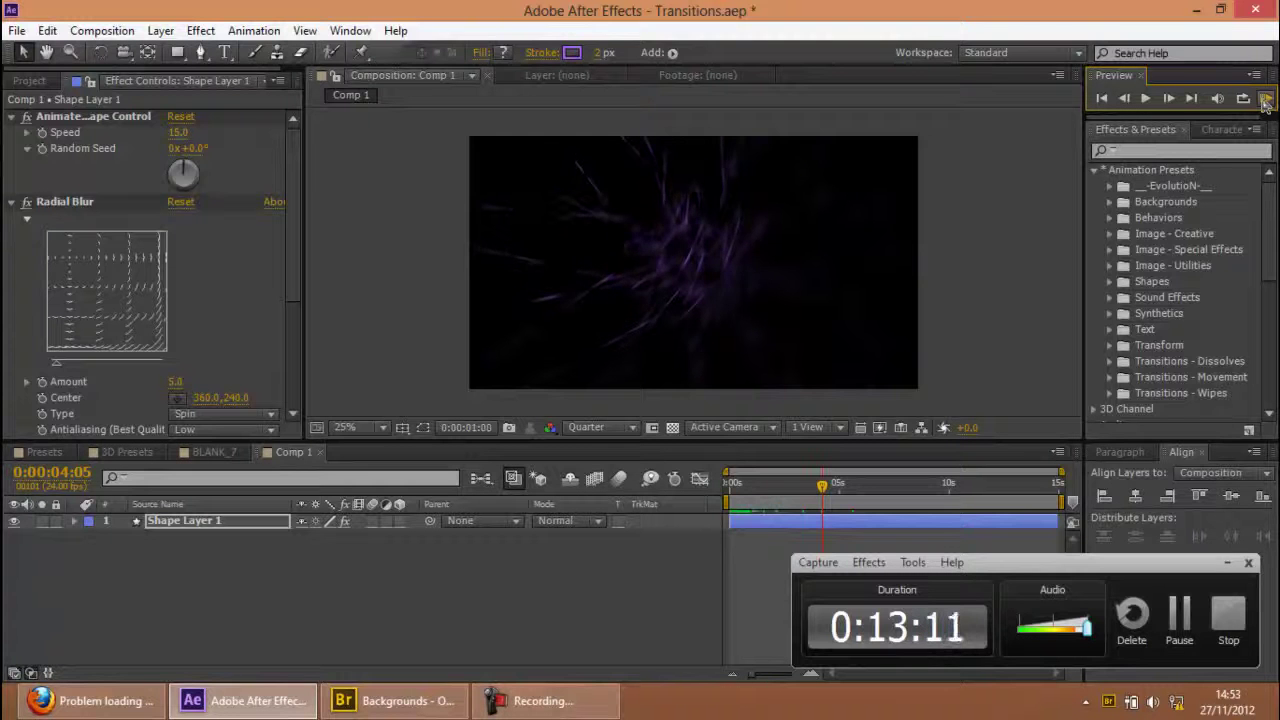
left_click(747, 486)
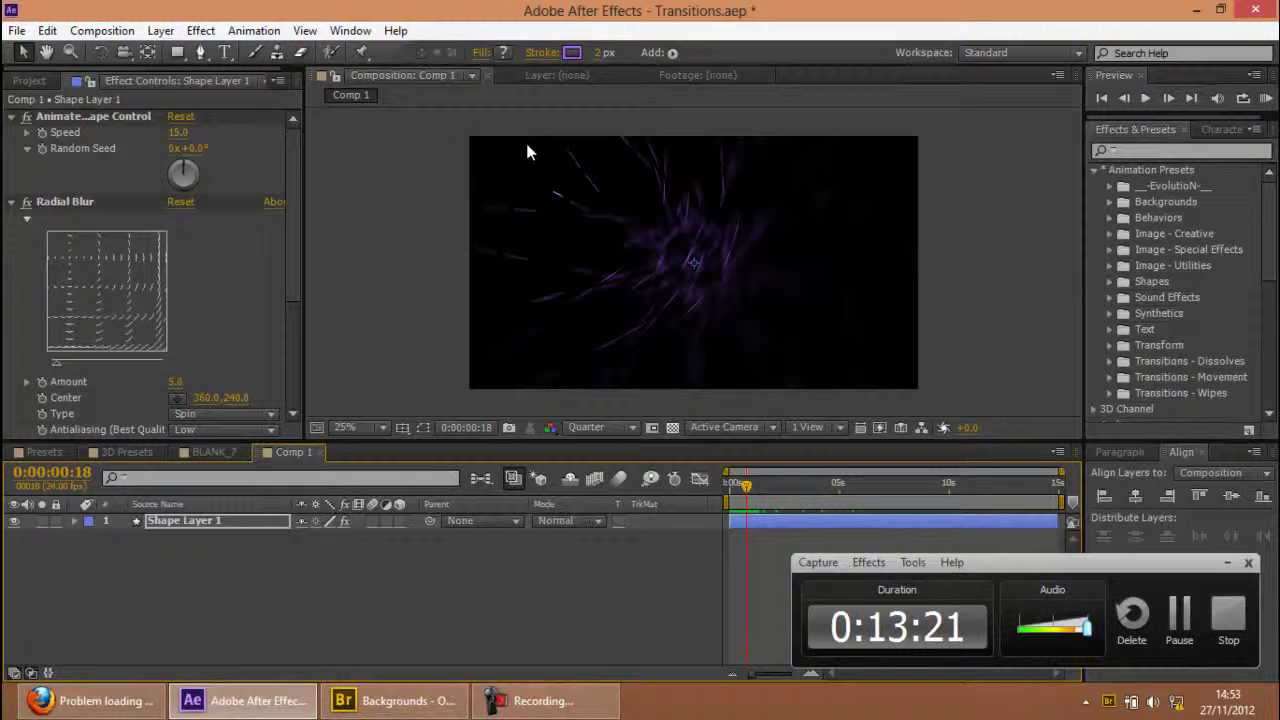
- Bring up the Presets composition, then switch to Adobe Bridge and return to the main Presets folder
left_click(54, 446)
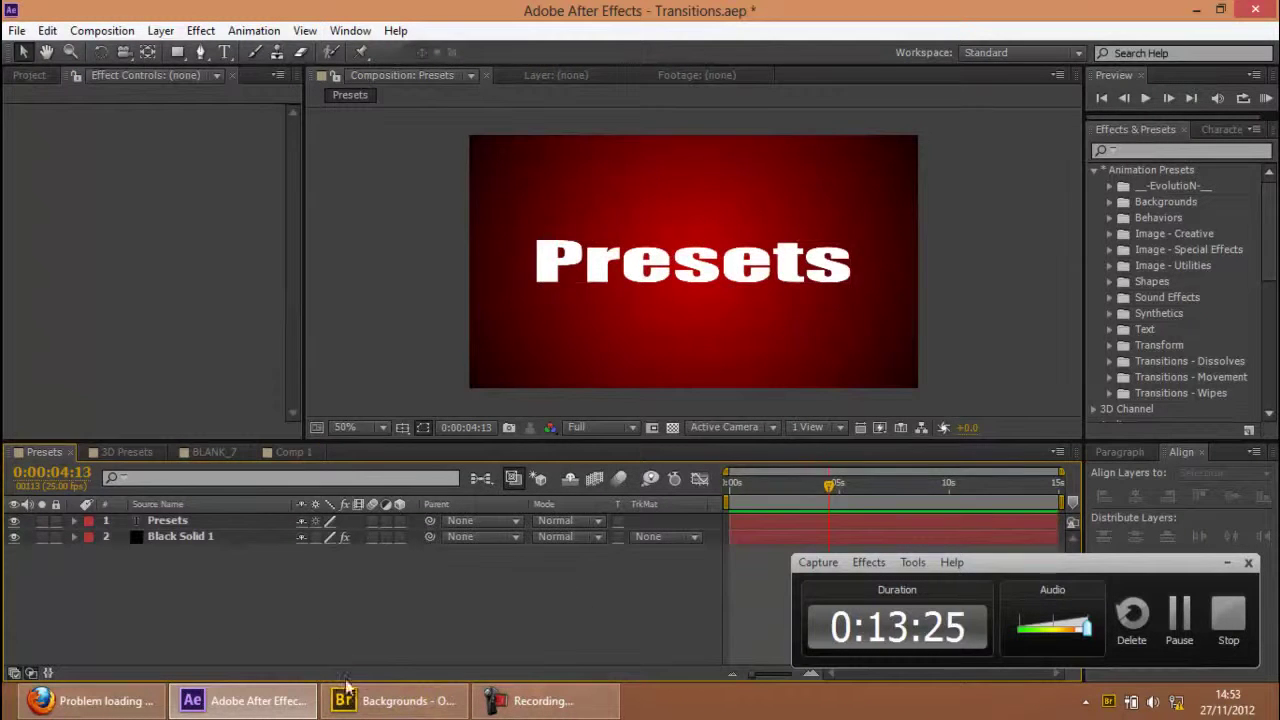
left_click(392, 700)
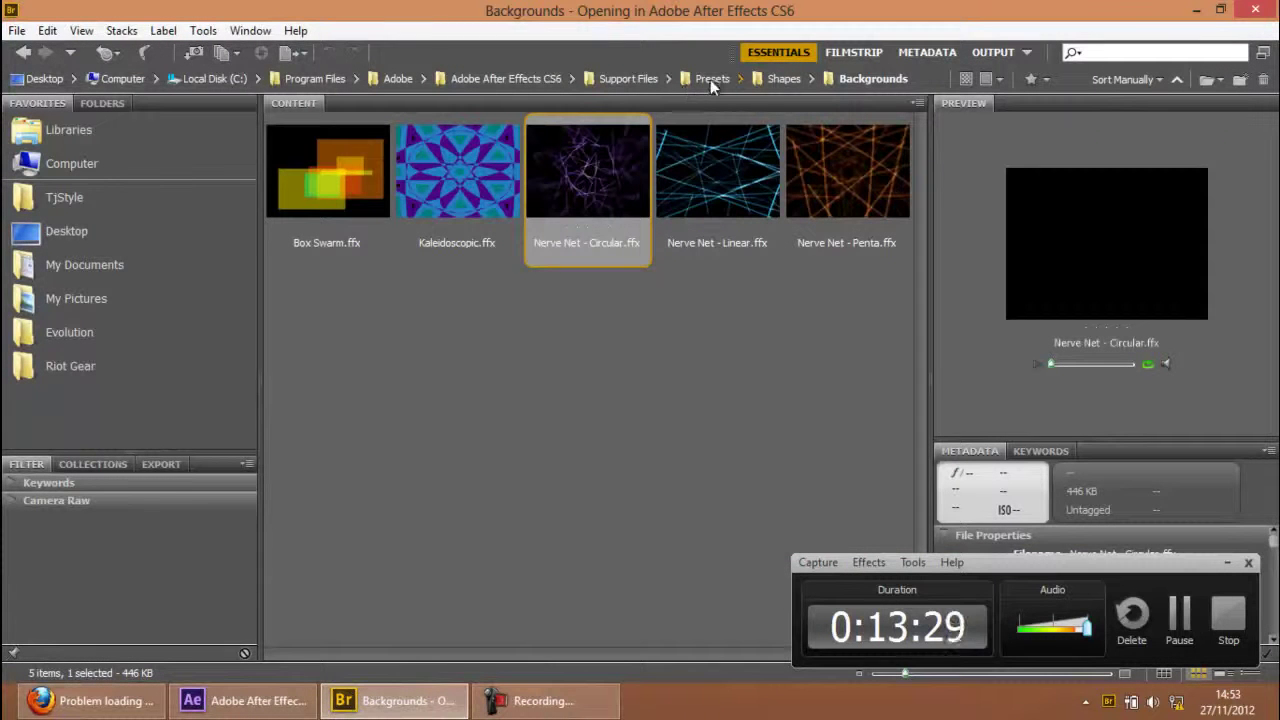
left_click(710, 79)
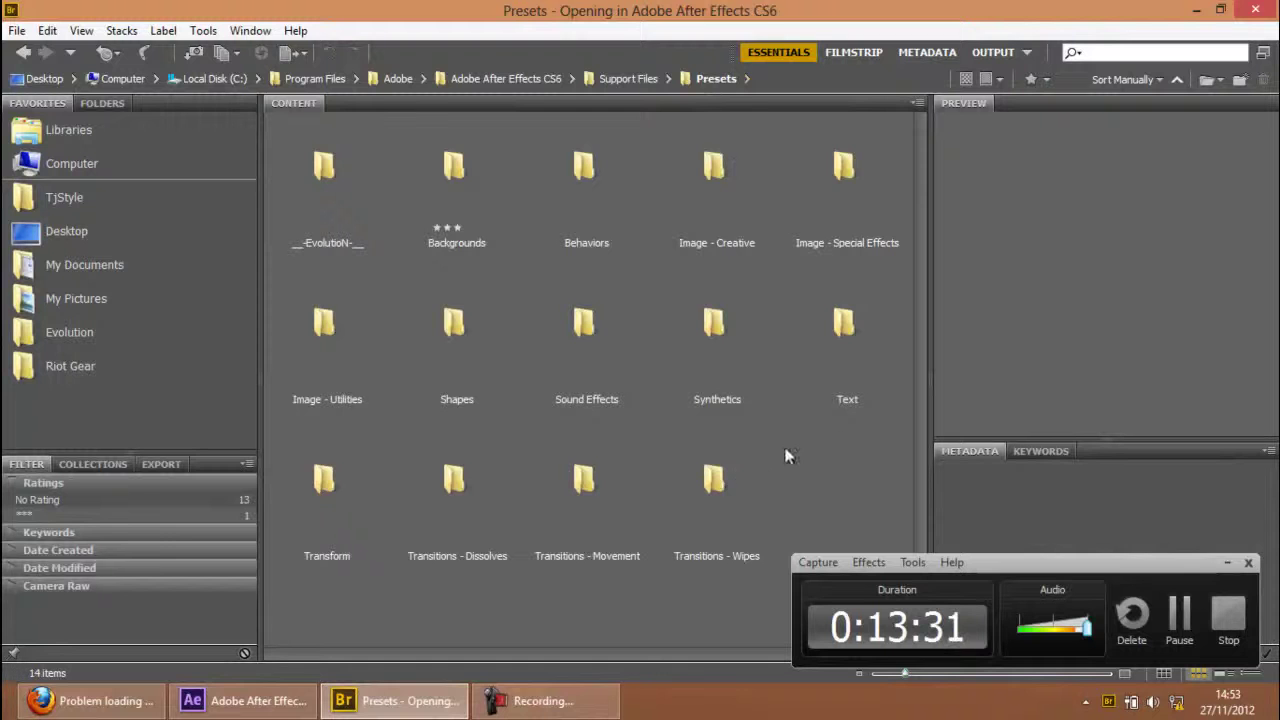